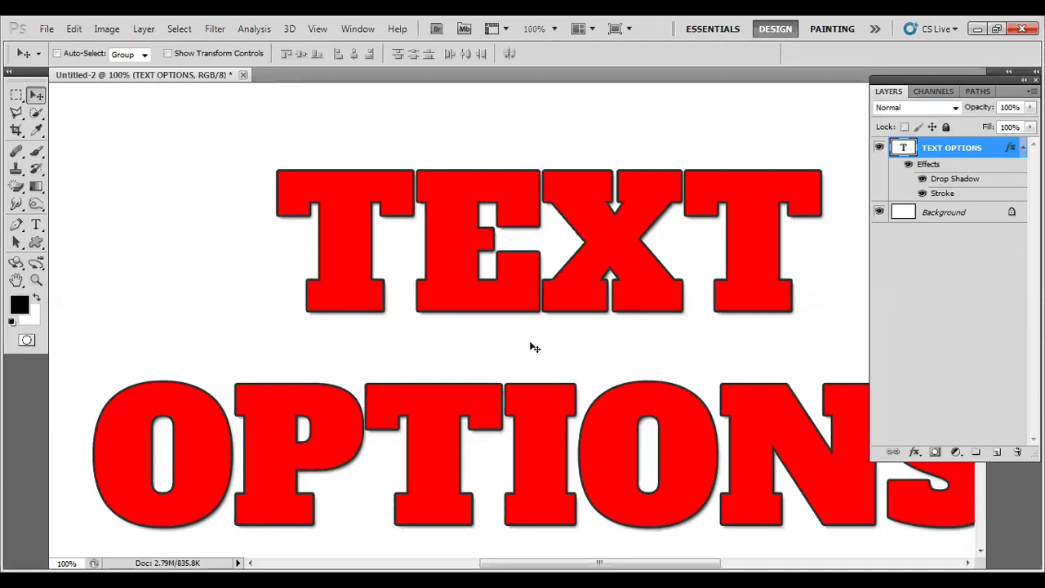
# Step: Set the font size of the entire TEXT OPTIONS text to 48 pt and commit the edit
pyautogui.press('t')
pyautogui.click(472, 295)
pyautogui.write('T')
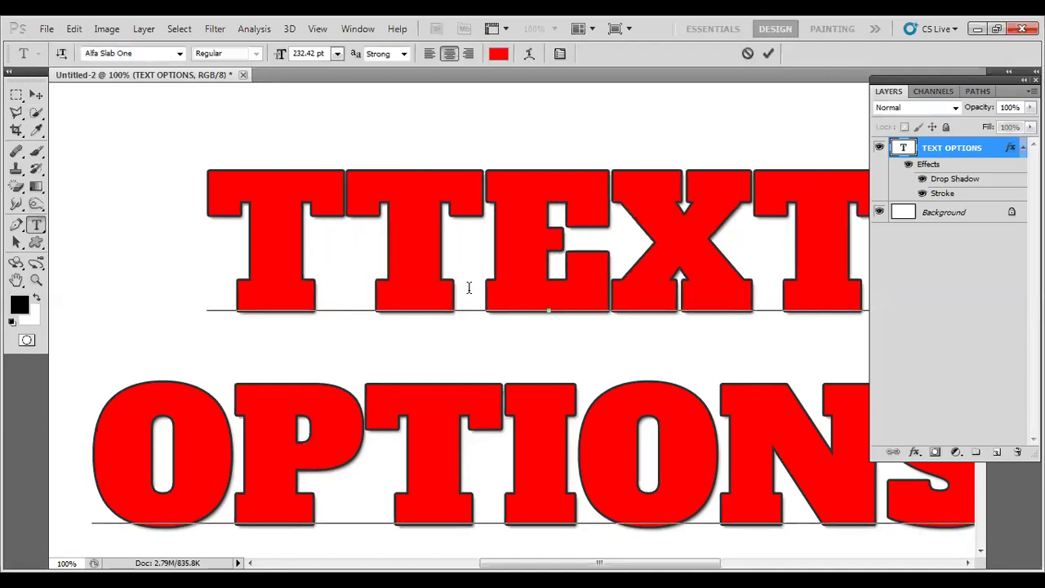
pyautogui.press('BackSpace')
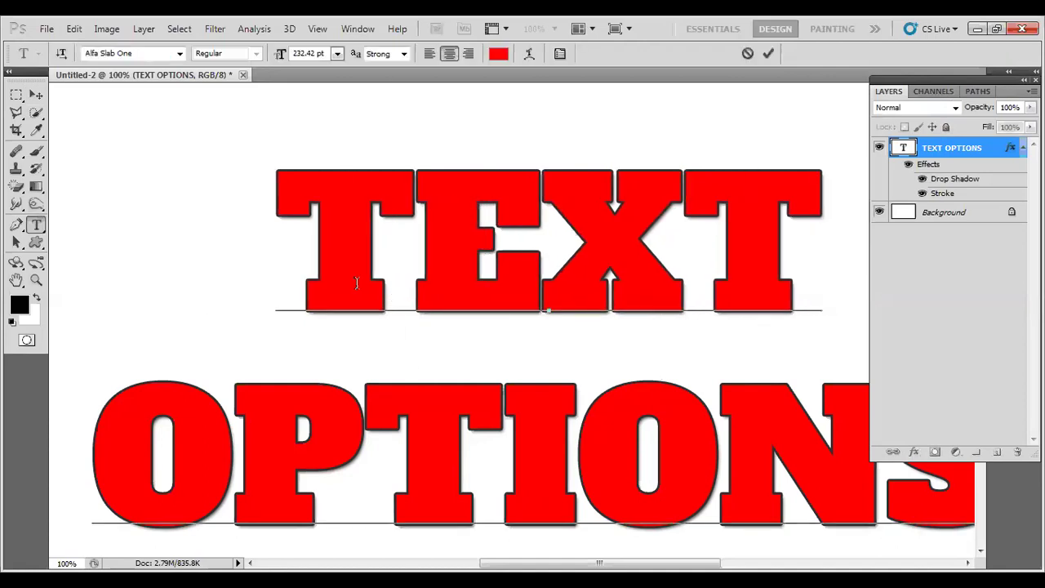
pyautogui.hotkey('ctrl', 'a')
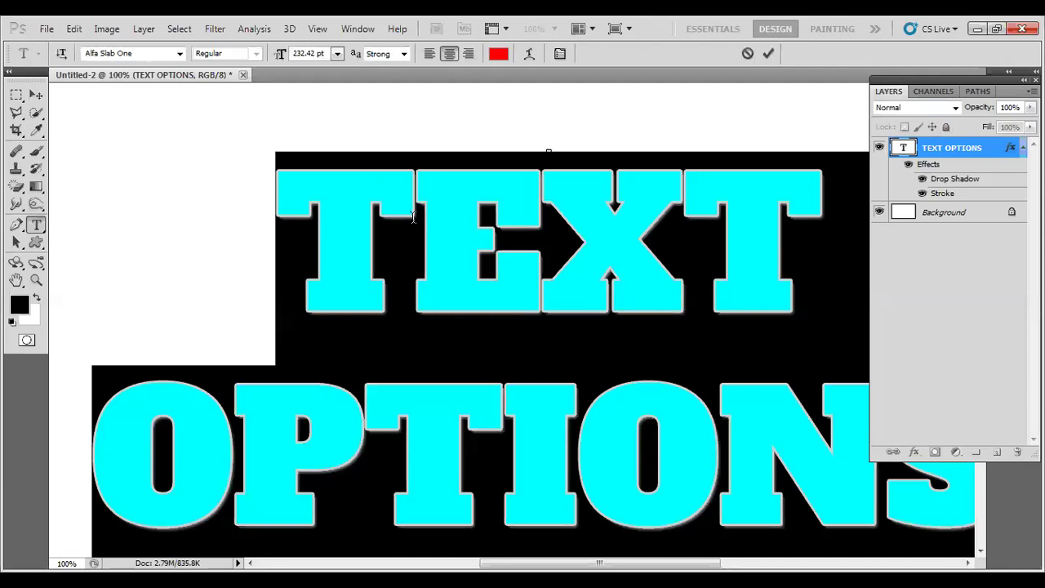
pyautogui.click(337, 54)
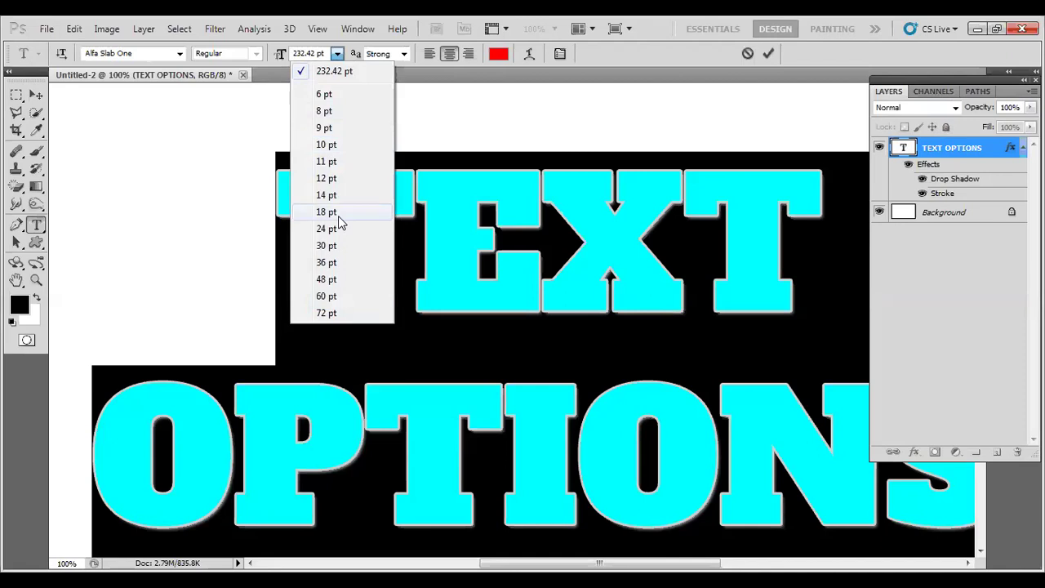
pyautogui.click(339, 280)
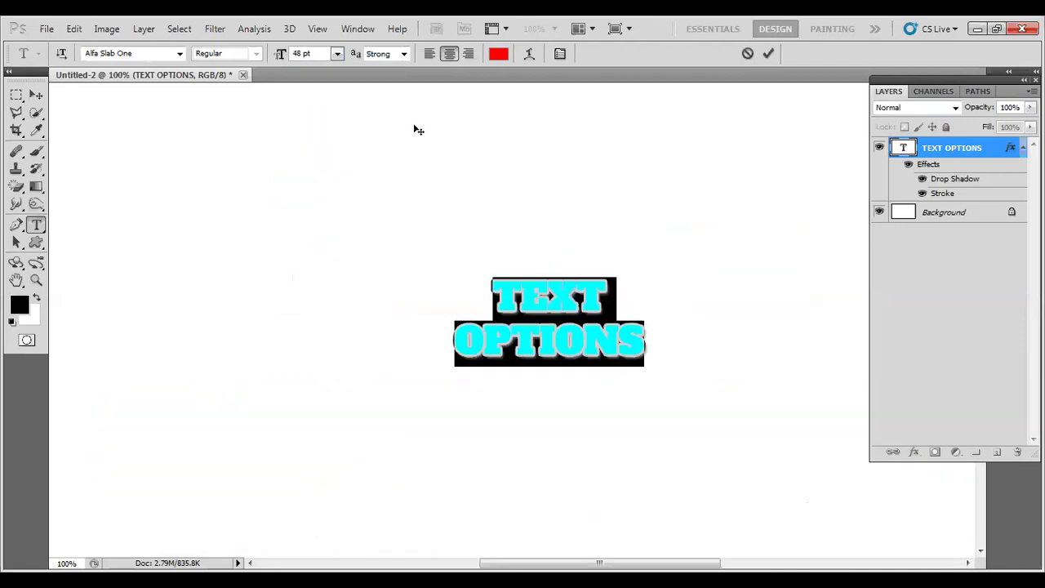
pyautogui.click(768, 54)
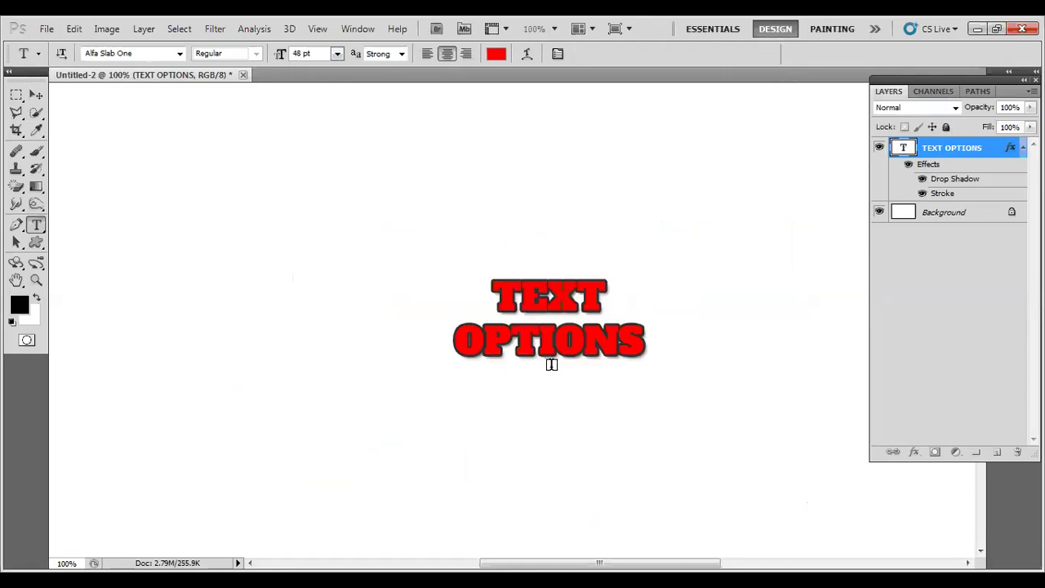
# Step: Remove the line break so that TEXT OPTIONS sits on a single line
pyautogui.moveTo(492, 290); pyautogui.dragTo(644, 343)
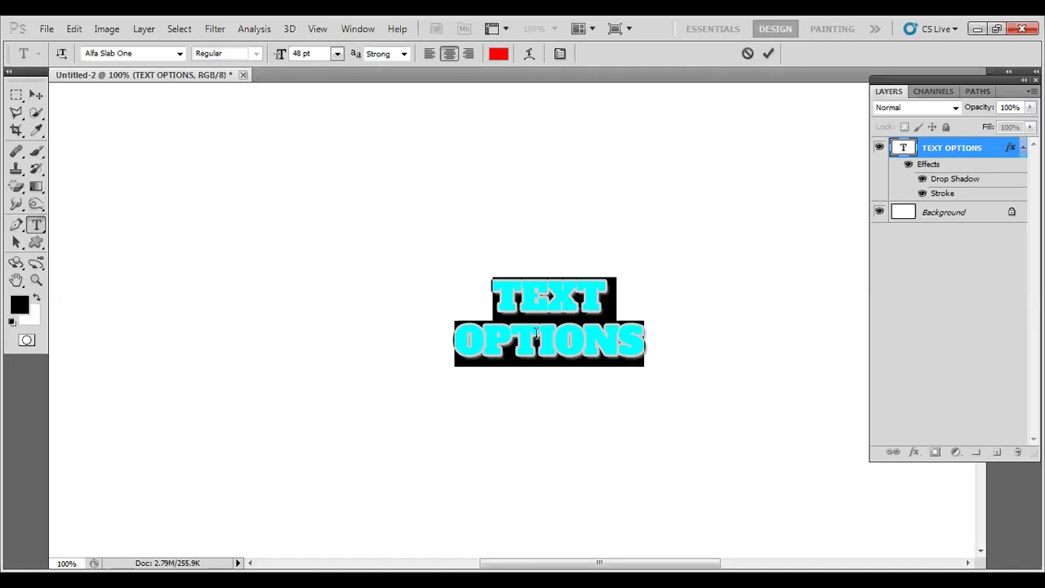
pyautogui.click(463, 334)
pyautogui.press('Up')
pyautogui.press('Delete')
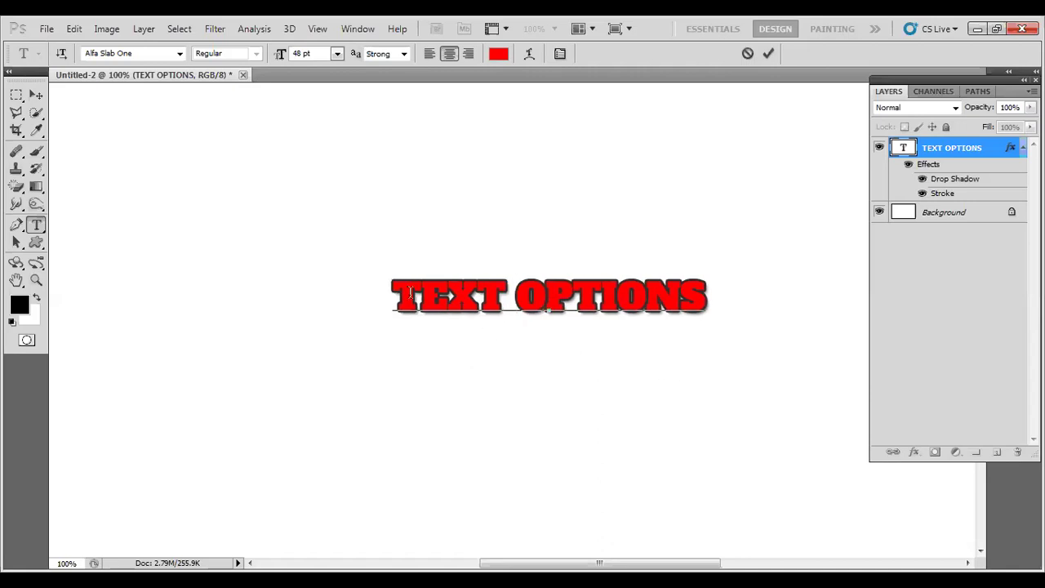
# Step: Select the whole TEXT OPTIONS line and set its horizontal scale to 200% in the character settings
pyautogui.moveTo(398, 296); pyautogui.dragTo(716, 280)
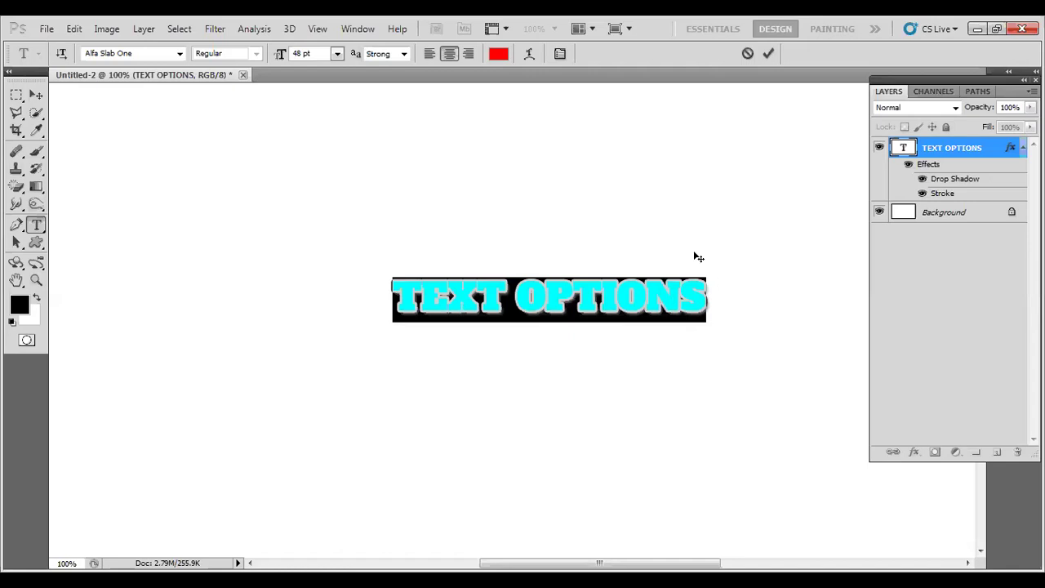
pyautogui.click(560, 54)
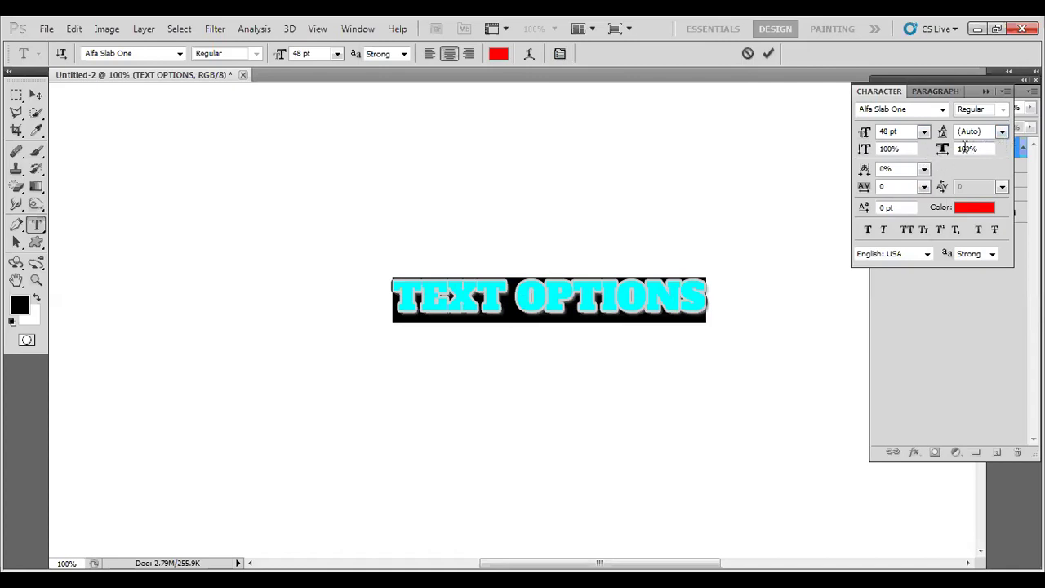
pyautogui.moveTo(964, 148); pyautogui.dragTo(942, 154)
pyautogui.write('20')
pyautogui.press('Return')
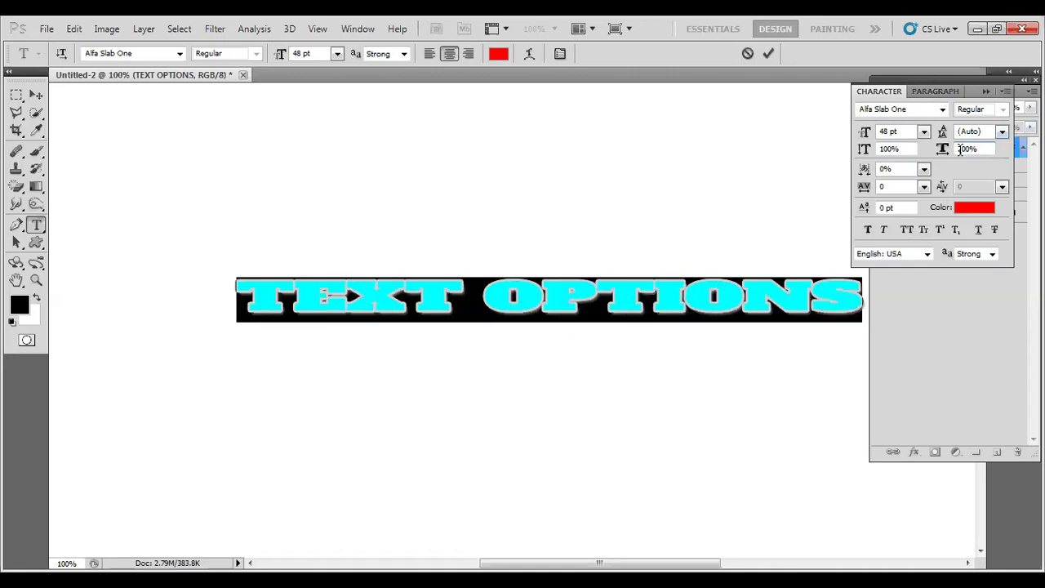
# Step: Set the horizontal scale of the selected text back to 100%
pyautogui.moveTo(965, 149); pyautogui.dragTo(956, 149)
pyautogui.doubleClick(962, 149)
pyautogui.click(961, 149)
pyautogui.press('BackSpace')
pyautogui.write('1')
pyautogui.press('Return')
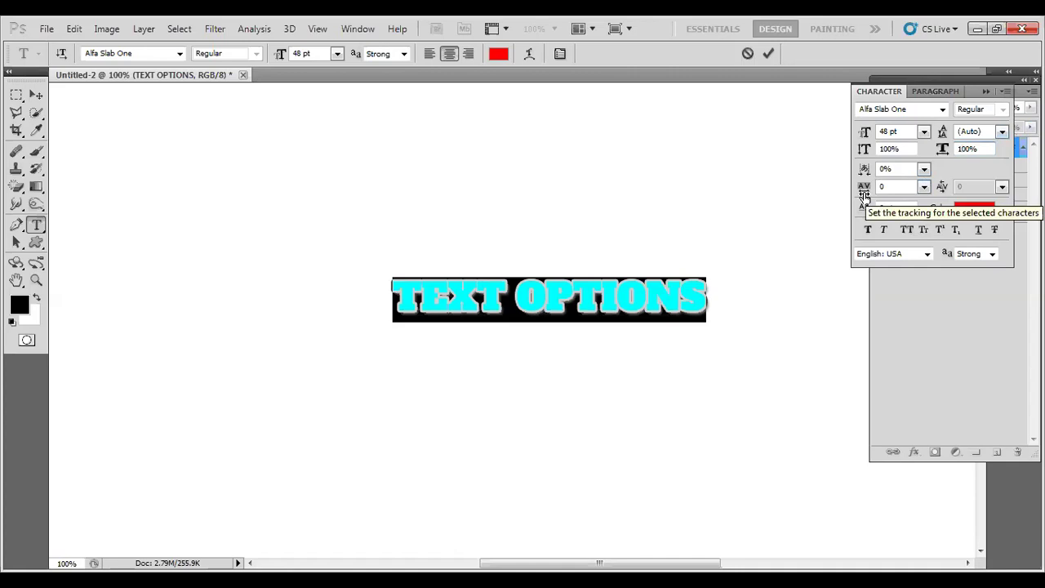
# Step: Try tracking values of 10 and 20 on the selected text, settle on 260 and commit the edit
pyautogui.click(923, 188)
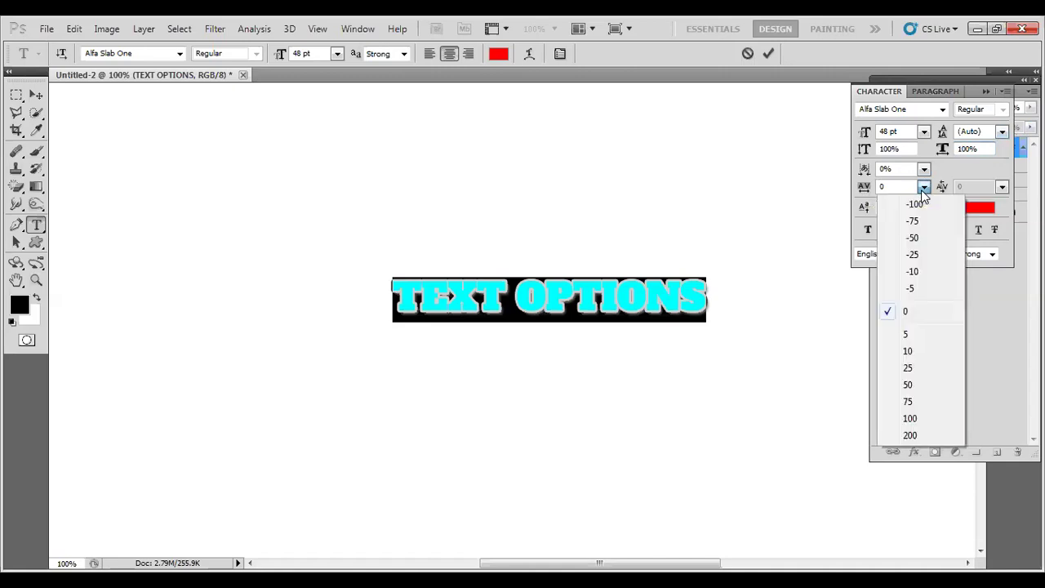
pyautogui.click(923, 352)
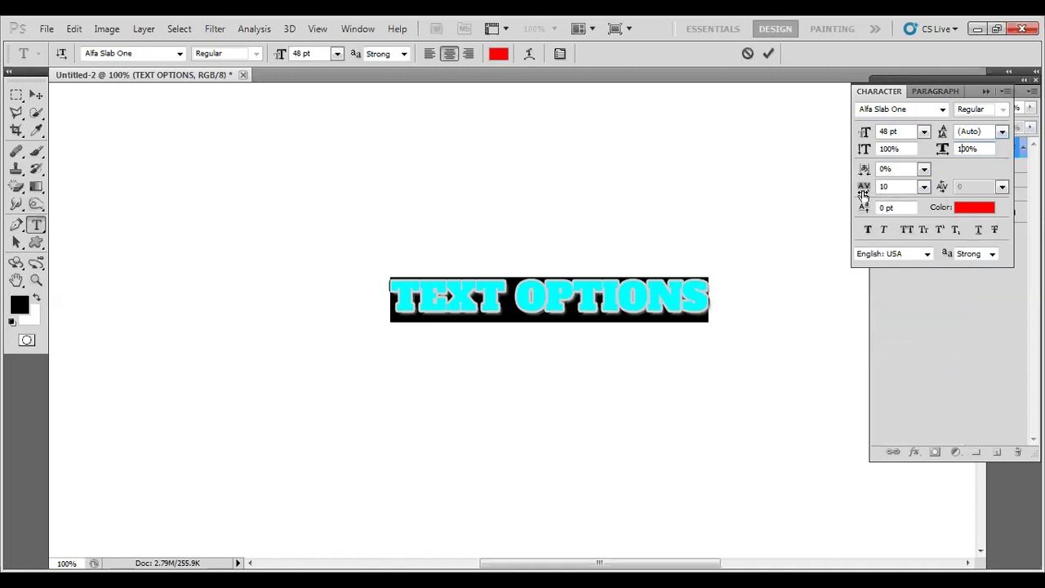
pyautogui.doubleClick(894, 185)
pyautogui.write('20')
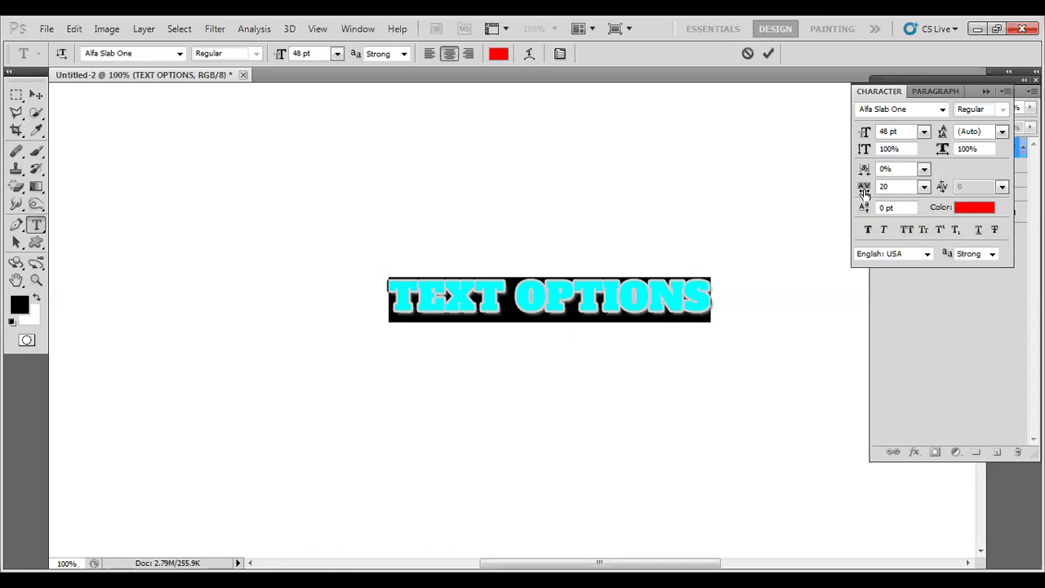
pyautogui.moveTo(865, 193); pyautogui.dragTo(874, 192)
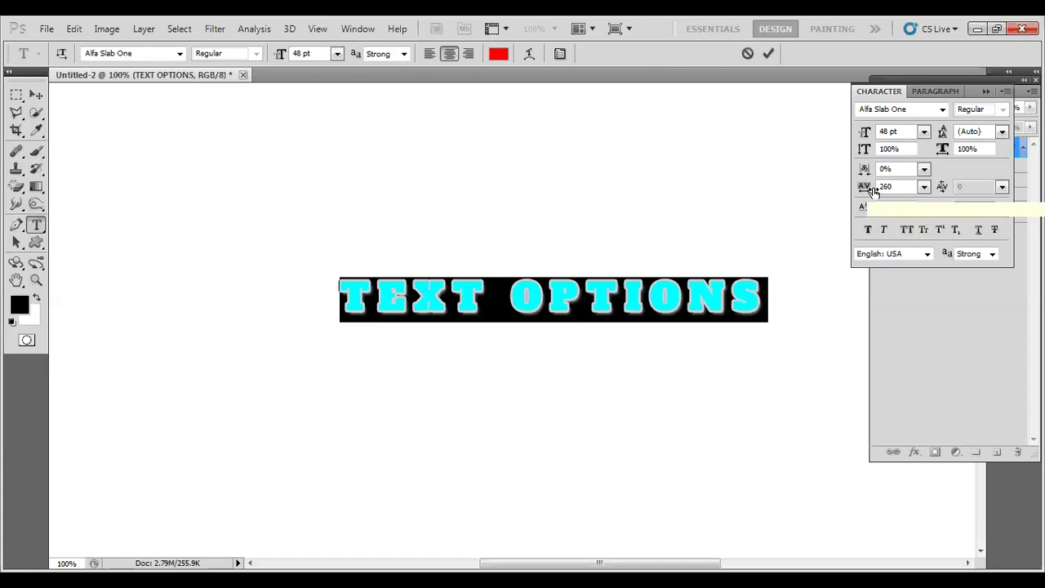
pyautogui.click(769, 53)
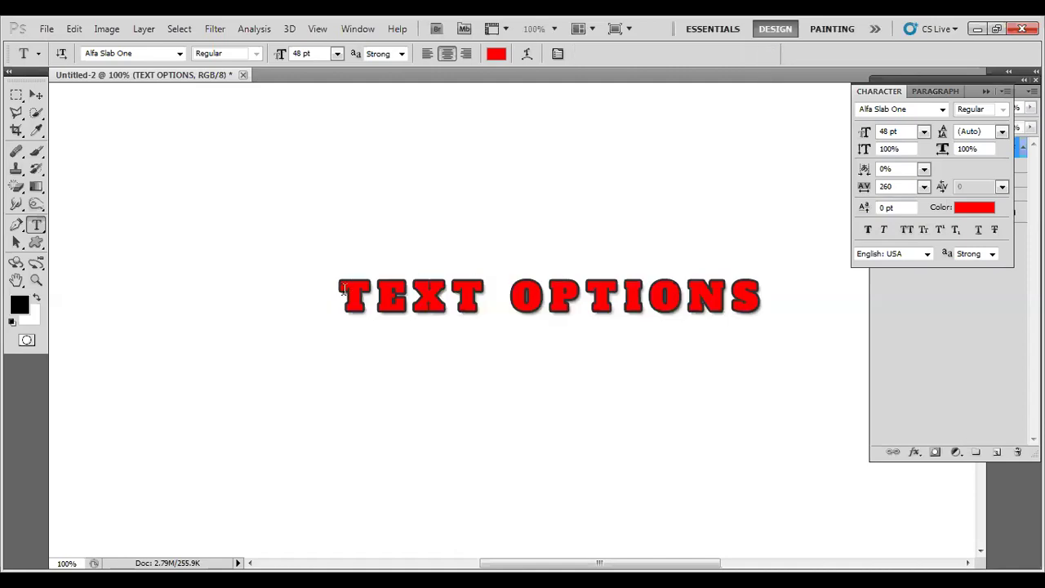
# Step: Change the font of the whole TEXT OPTIONS line to Articulate Extrabold and commit the edit
pyautogui.moveTo(347, 287); pyautogui.dragTo(805, 284)
pyautogui.click(921, 109)
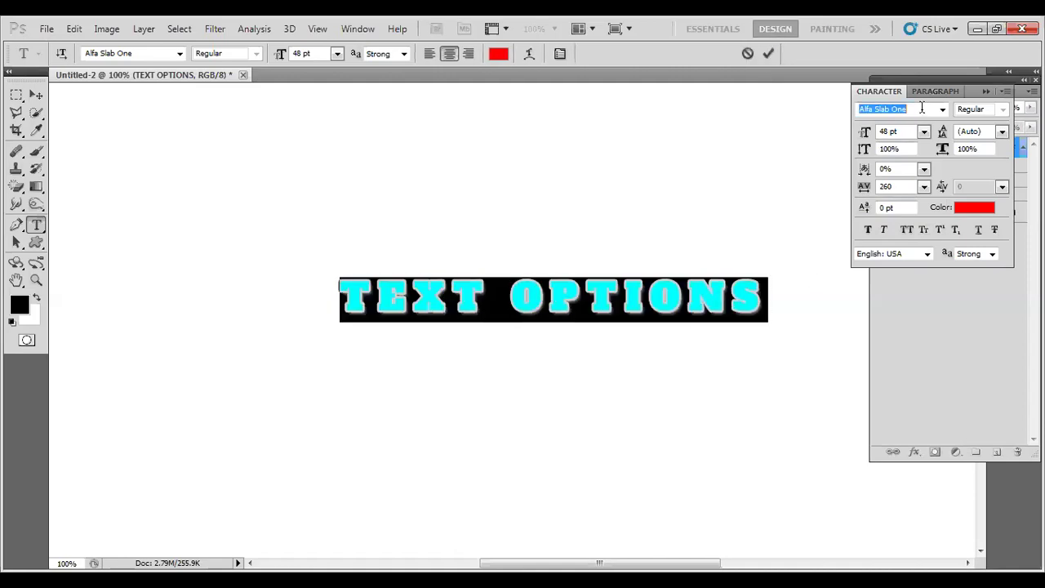
pyautogui.click(941, 110)
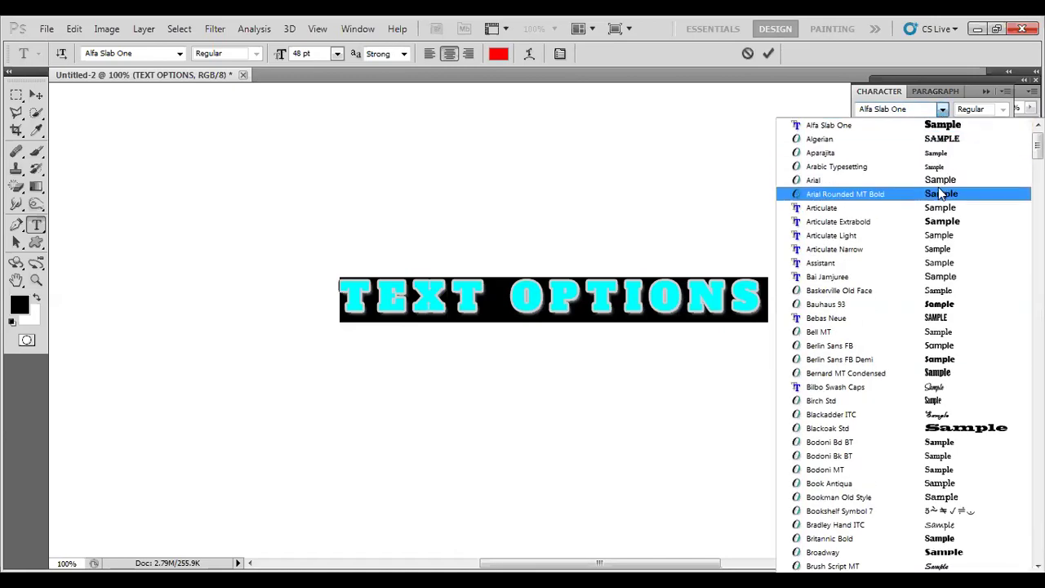
pyautogui.click(937, 222)
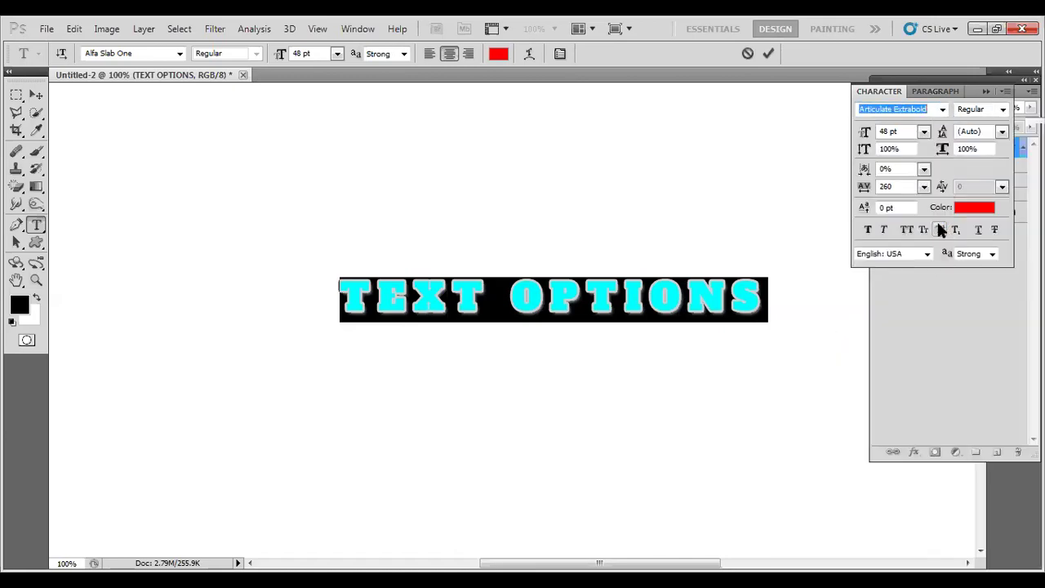
pyautogui.click(769, 53)
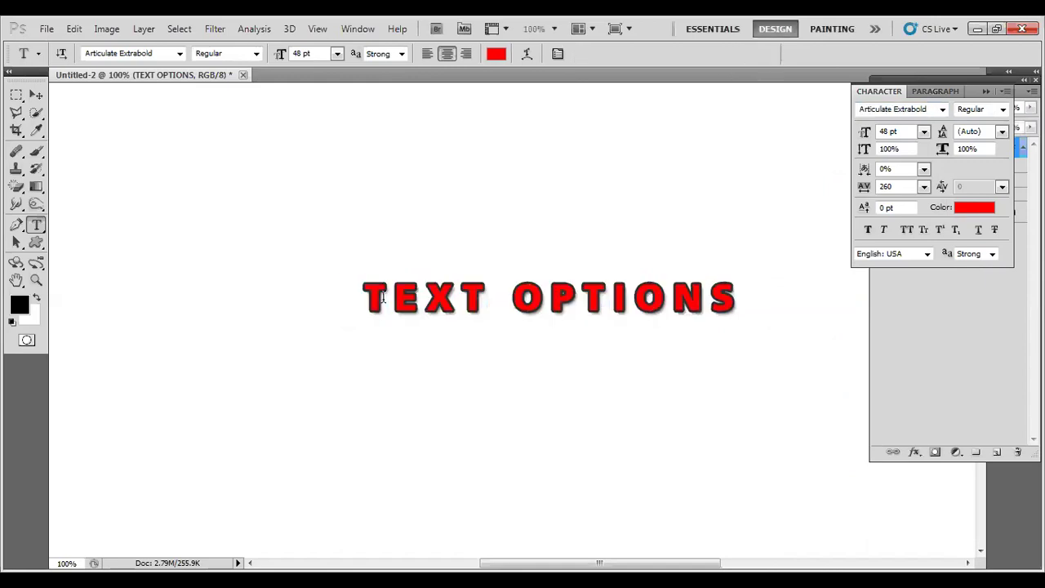
# Step: Collapse the character settings and hide the Drop Shadow and Stroke effects of the TEXT OPTIONS layer
pyautogui.moveTo(366, 296); pyautogui.dragTo(770, 289)
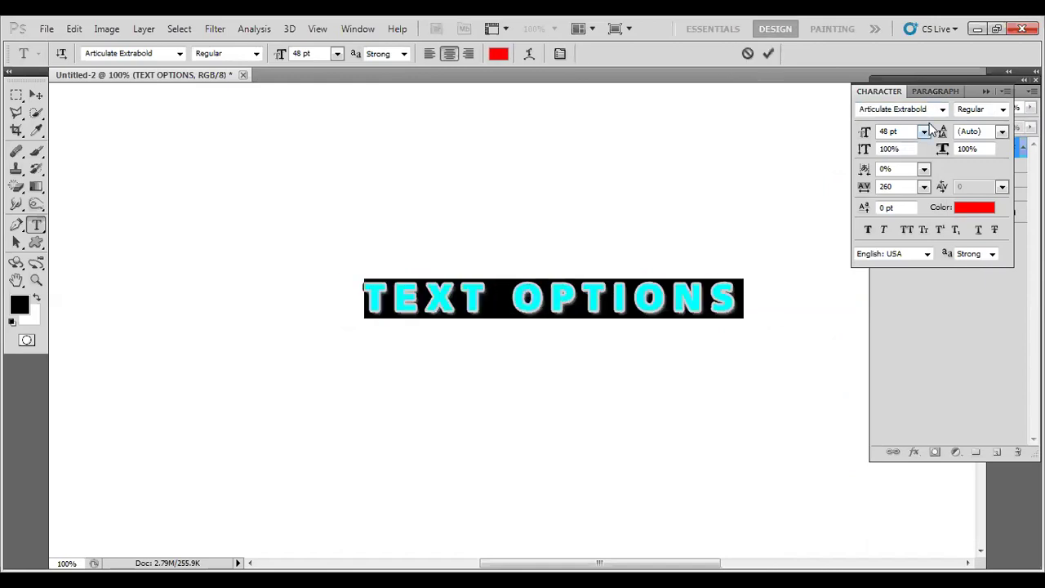
pyautogui.click(988, 89)
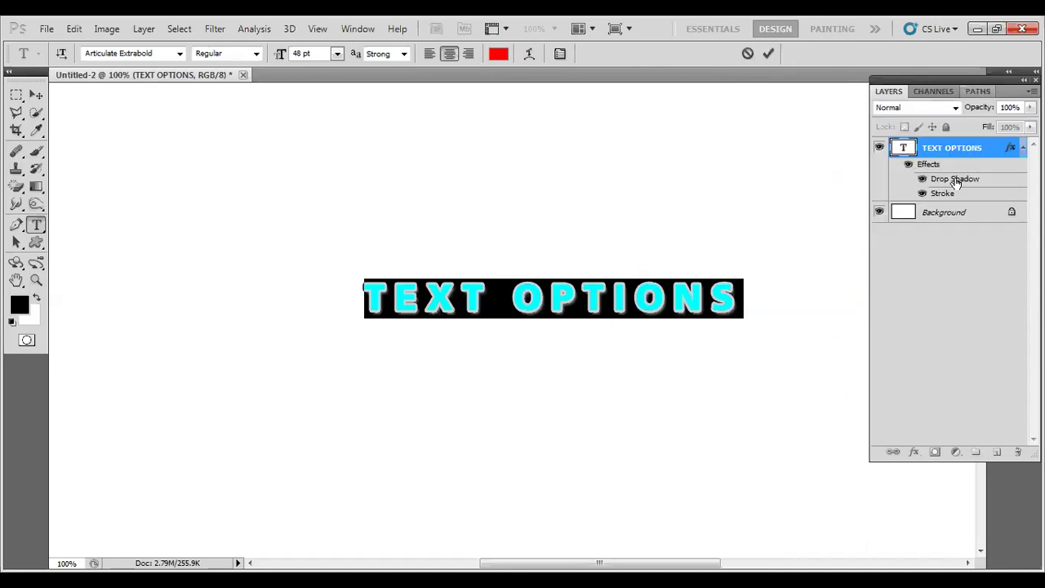
pyautogui.click(921, 181)
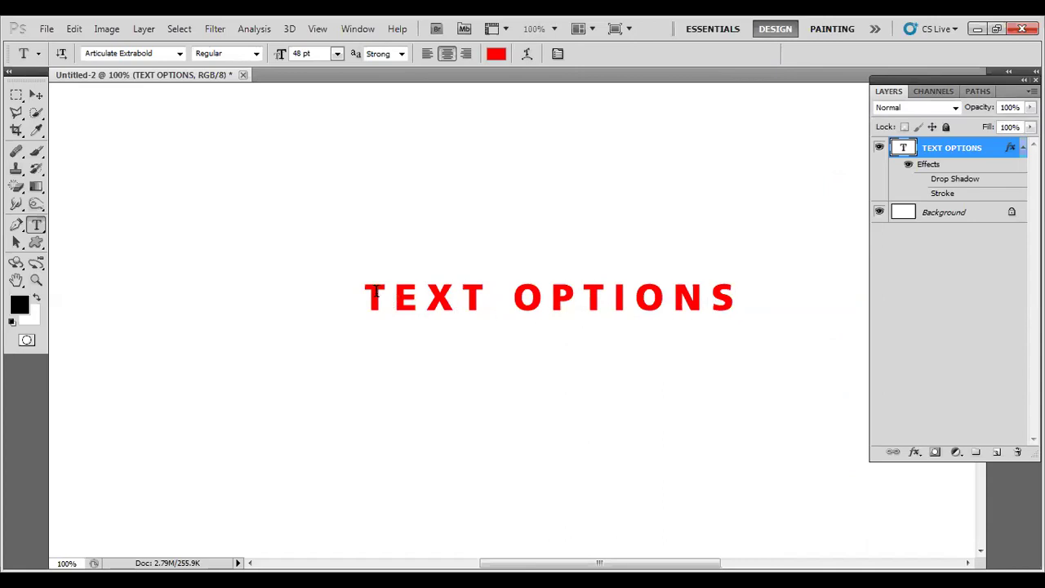
# Step: Try warping the whole TEXT OPTIONS line with the Arc style, vertical orientation and +50% bend, and undo the warp
pyautogui.moveTo(362, 283); pyautogui.dragTo(419, 300)
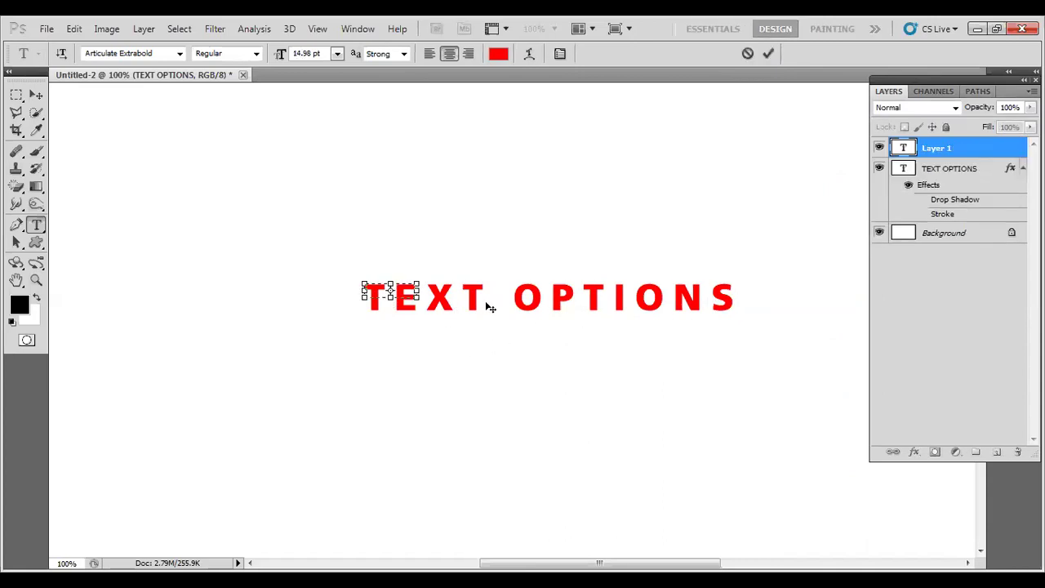
pyautogui.press('Escape')
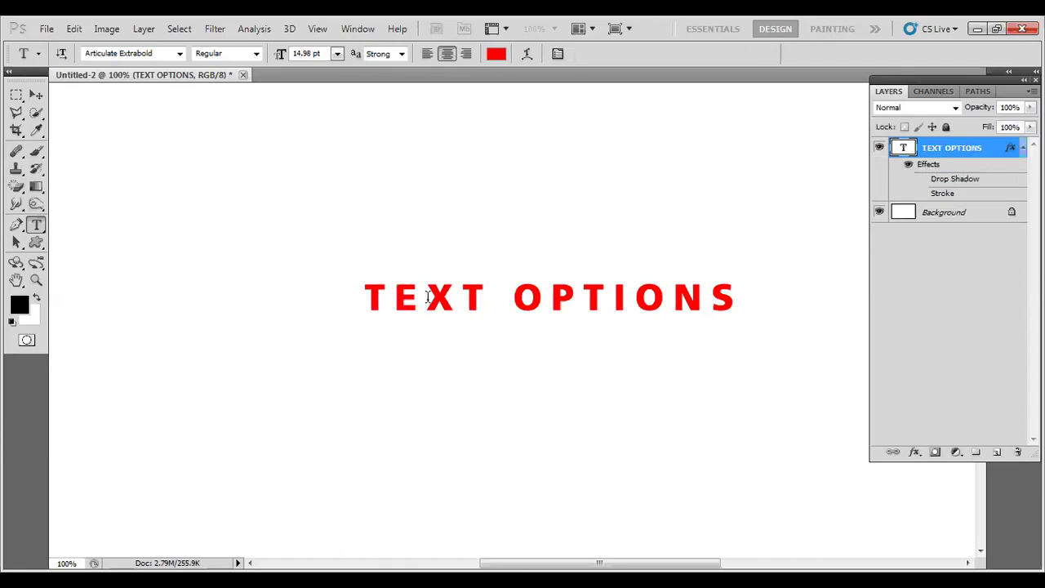
pyautogui.click(430, 297)
pyautogui.moveTo(369, 302); pyautogui.dragTo(744, 314)
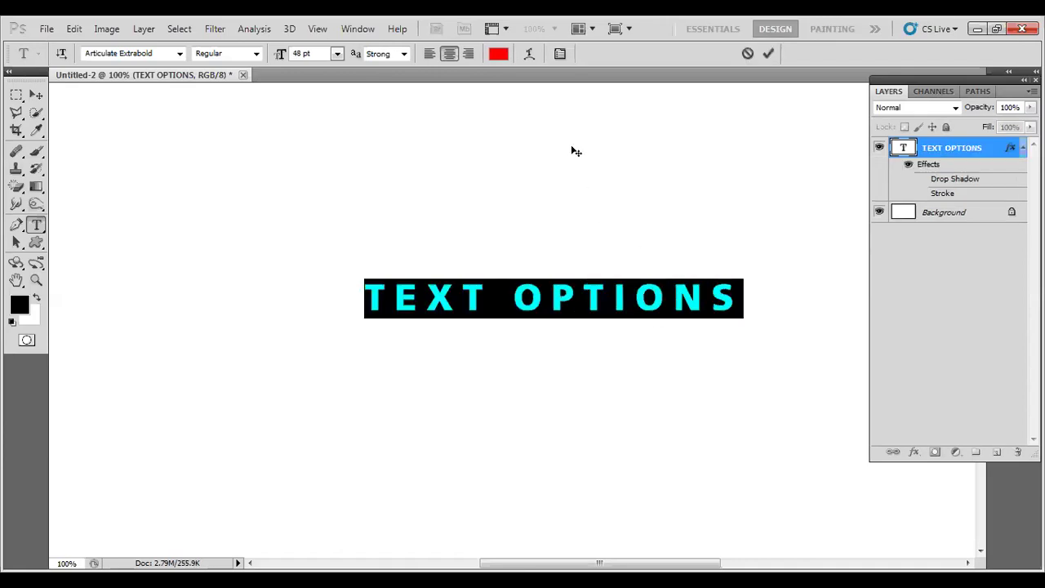
pyautogui.click(531, 55)
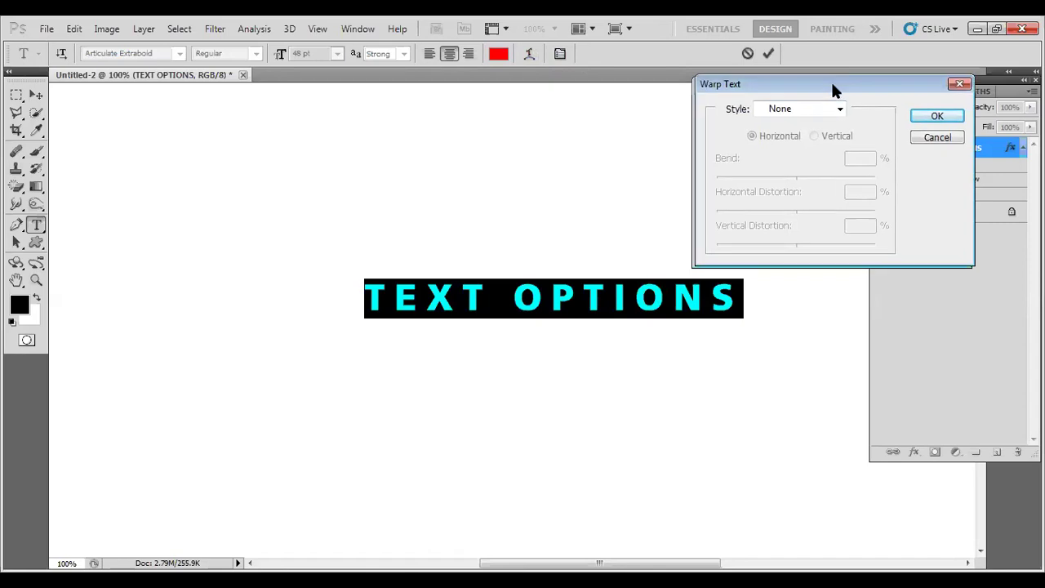
pyautogui.moveTo(831, 81); pyautogui.dragTo(919, 50)
pyautogui.click(907, 81)
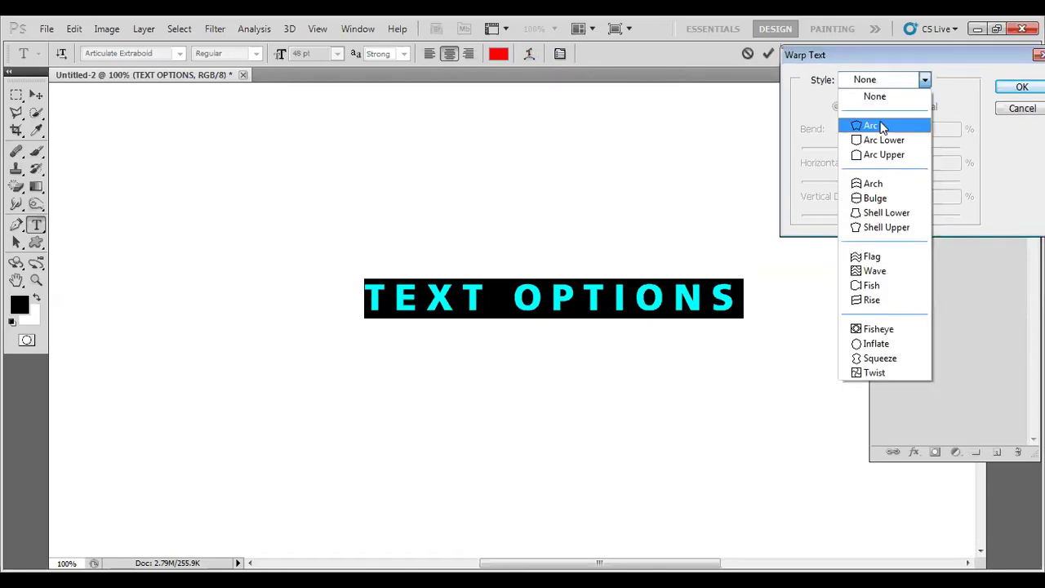
pyautogui.click(880, 122)
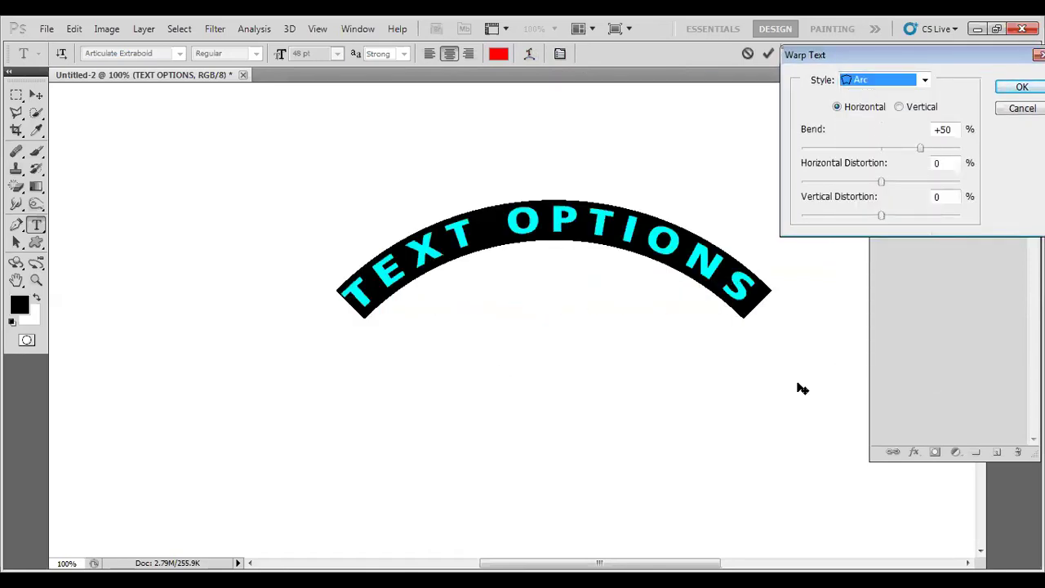
pyautogui.click(914, 109)
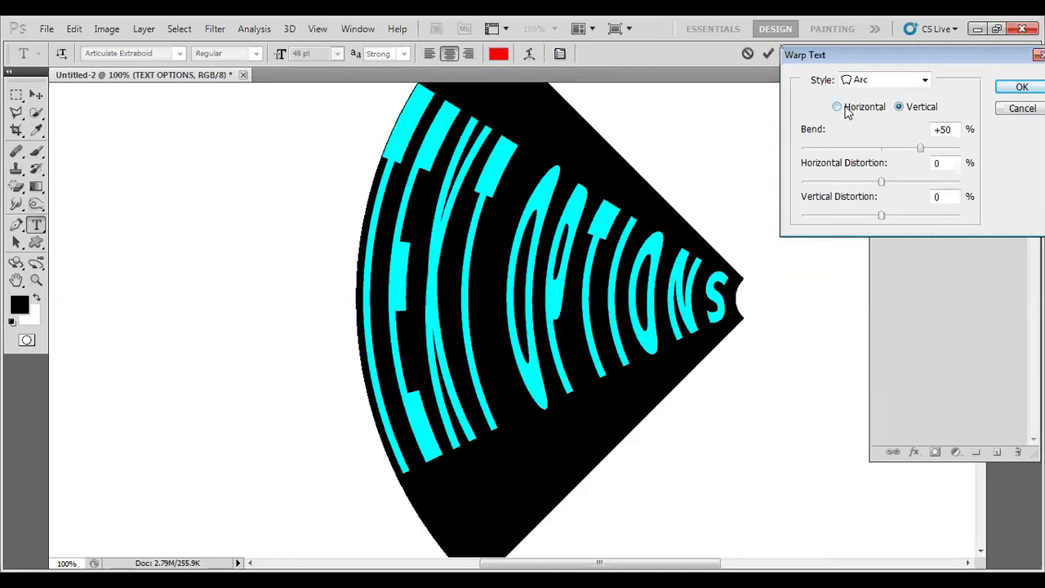
pyautogui.click(1022, 86)
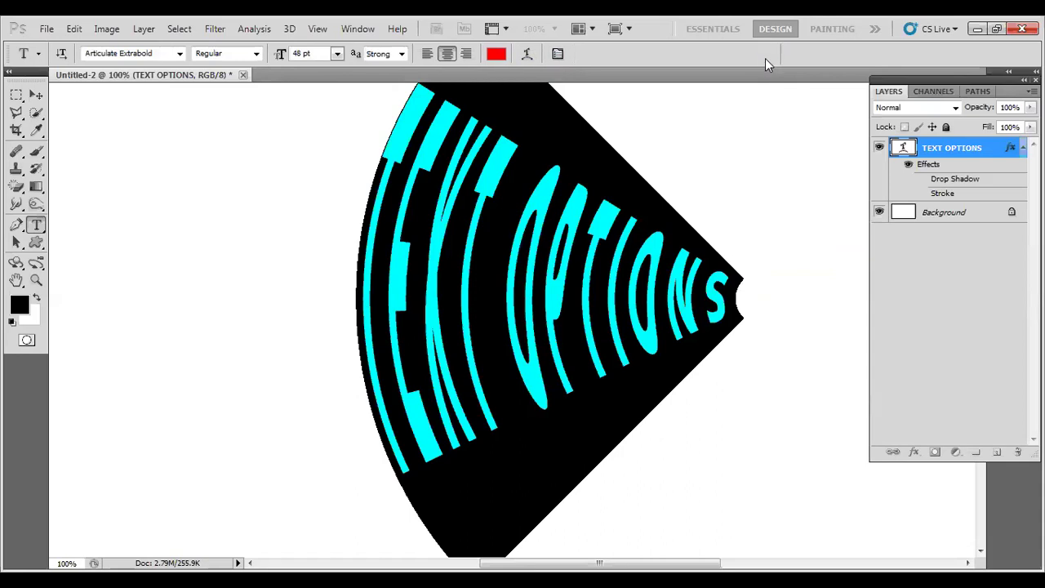
pyautogui.click(765, 58)
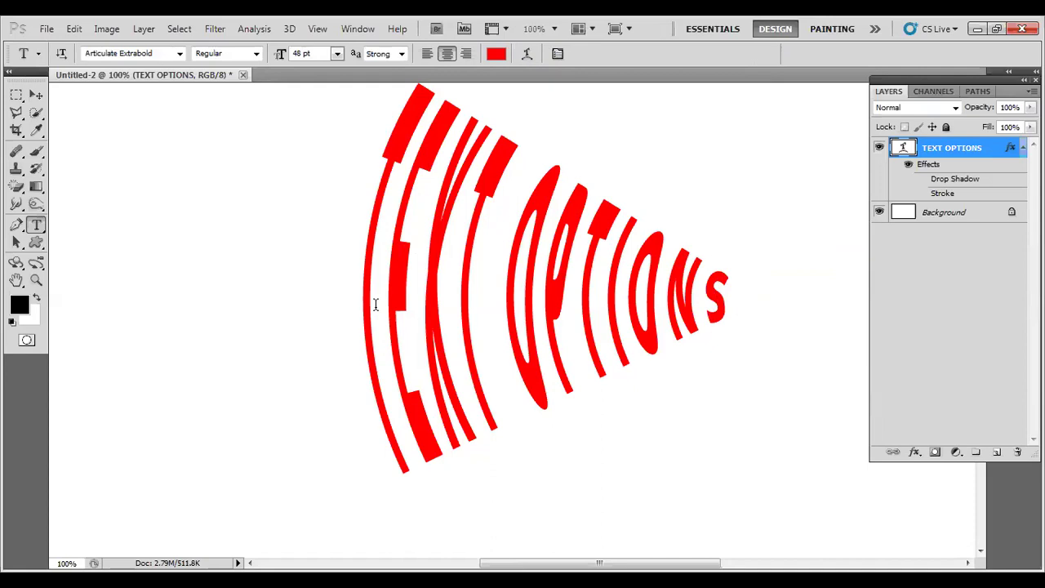
pyautogui.hotkey('ctrl', 'z')
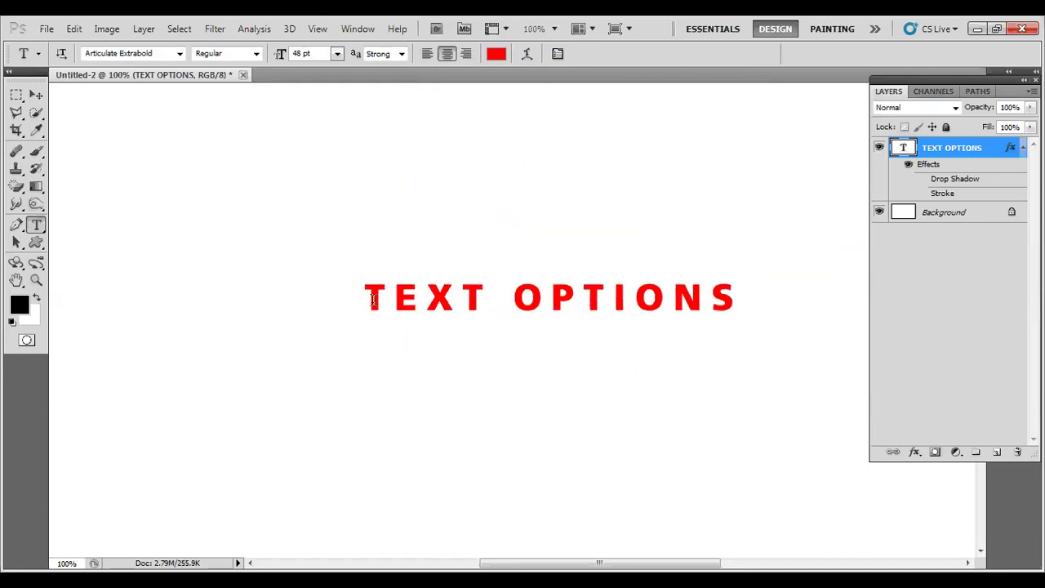
# Step: Try warping the whole TEXT OPTIONS line with the Arc Lower style, -16% bend, 0% horizontal and +13% vertical distortion, and commit it
pyautogui.moveTo(369, 299); pyautogui.dragTo(770, 313)
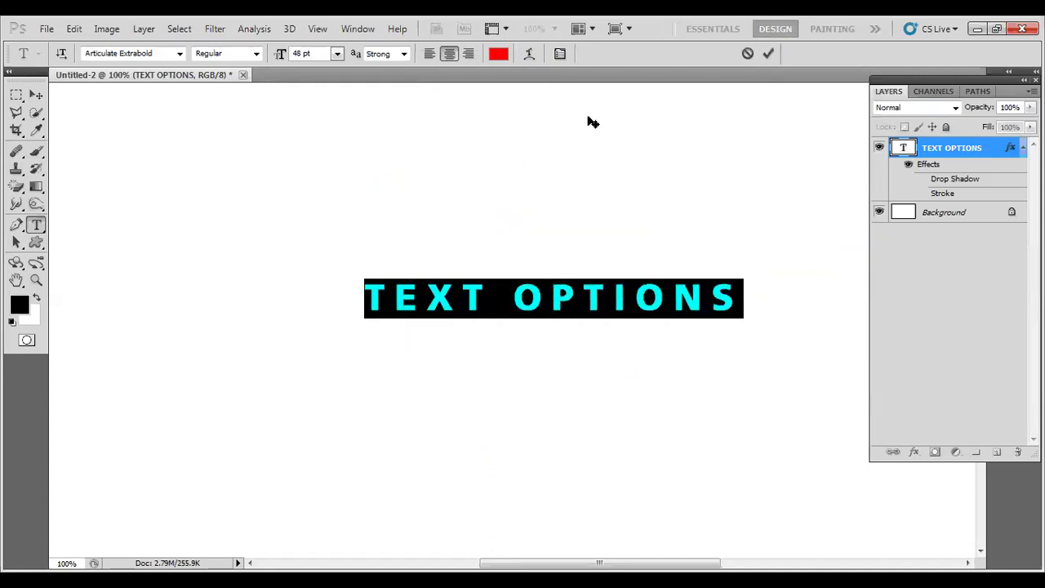
pyautogui.click(530, 54)
pyautogui.click(864, 80)
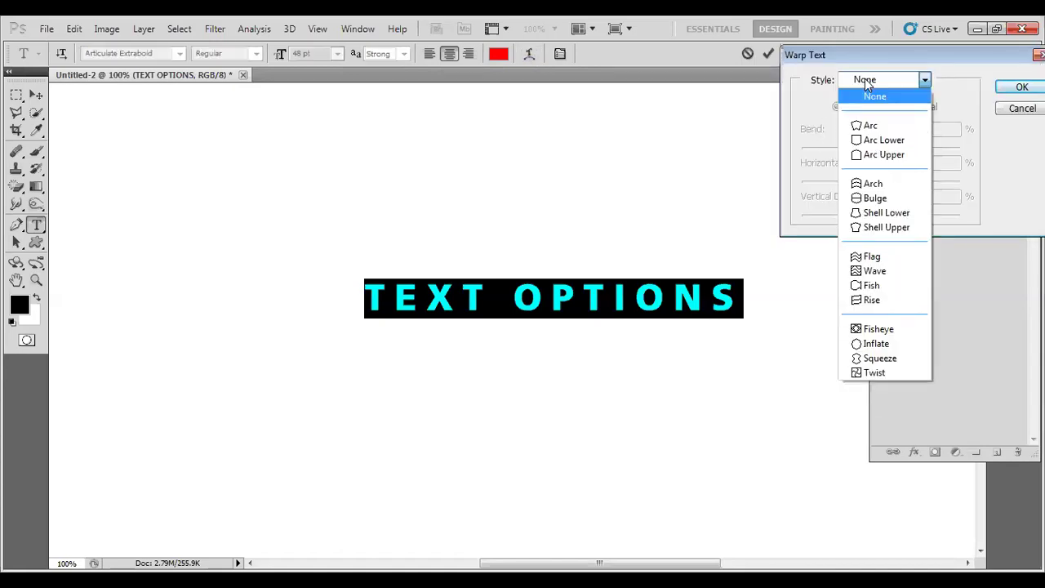
pyautogui.click(882, 142)
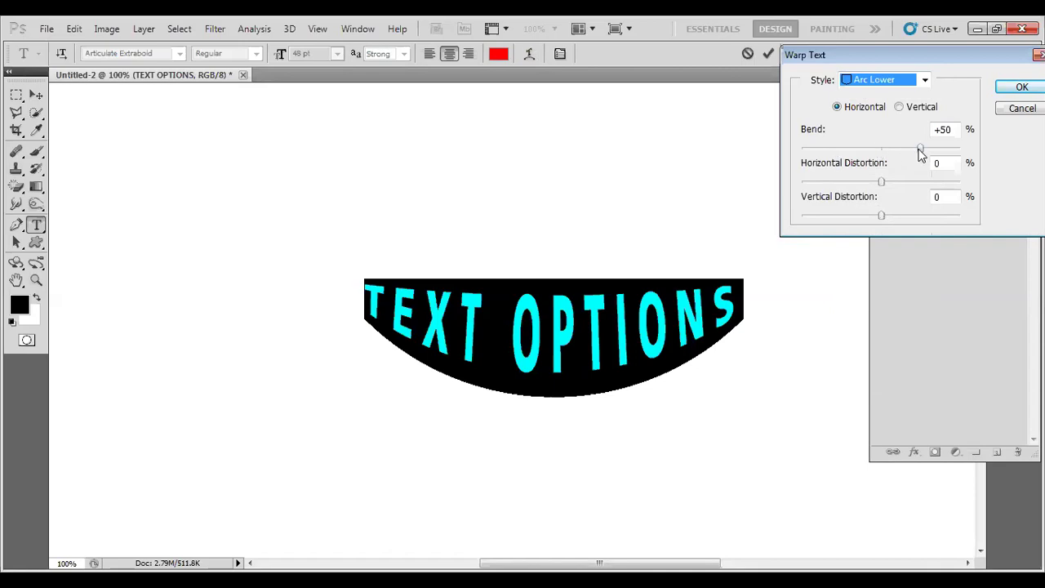
pyautogui.moveTo(919, 150); pyautogui.dragTo(870, 151)
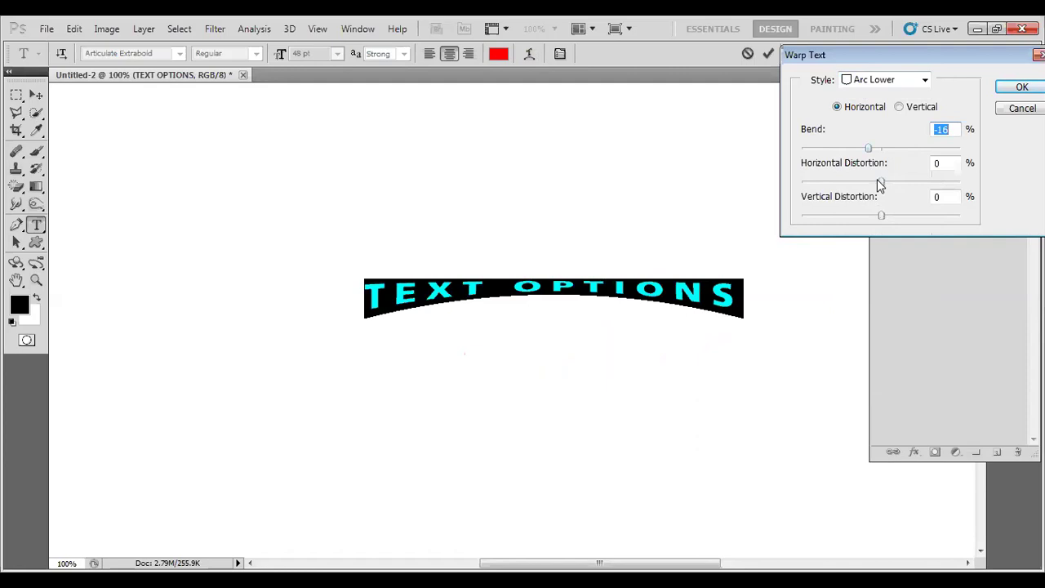
pyautogui.moveTo(880, 184); pyautogui.dragTo(850, 193)
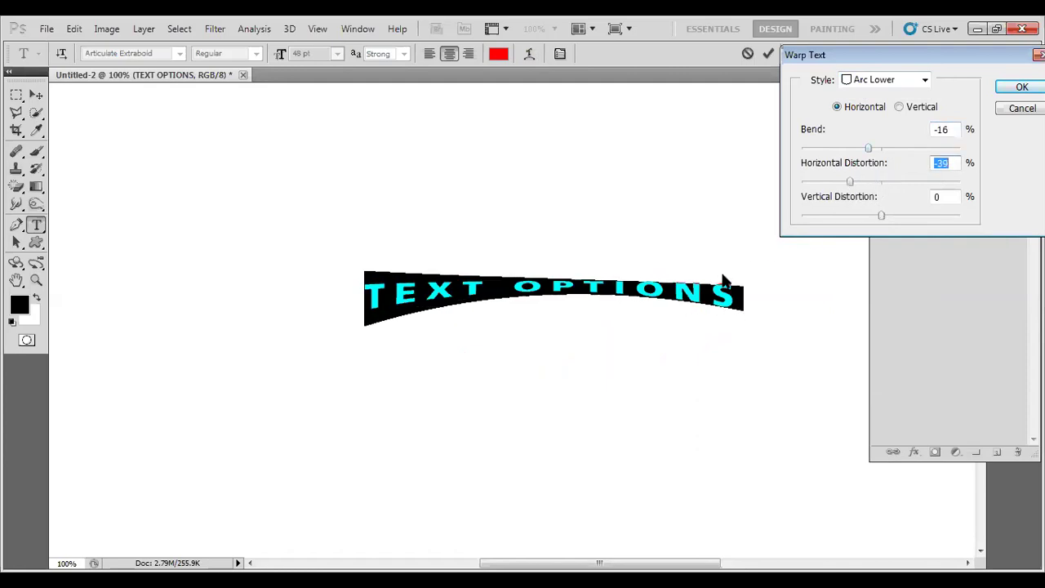
pyautogui.moveTo(887, 217); pyautogui.dragTo(893, 220)
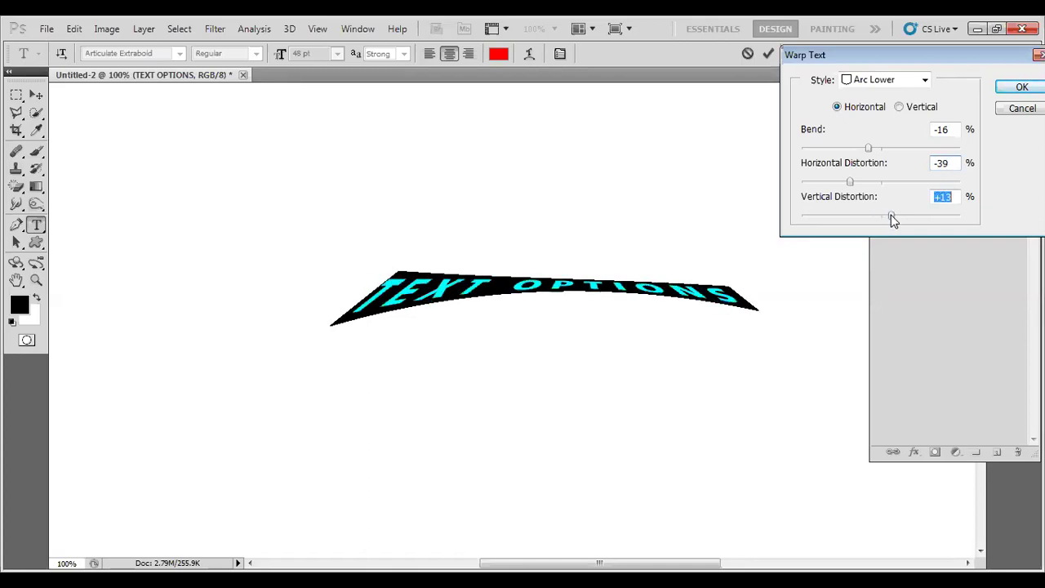
pyautogui.moveTo(853, 180); pyautogui.dragTo(881, 182)
pyautogui.click(1022, 86)
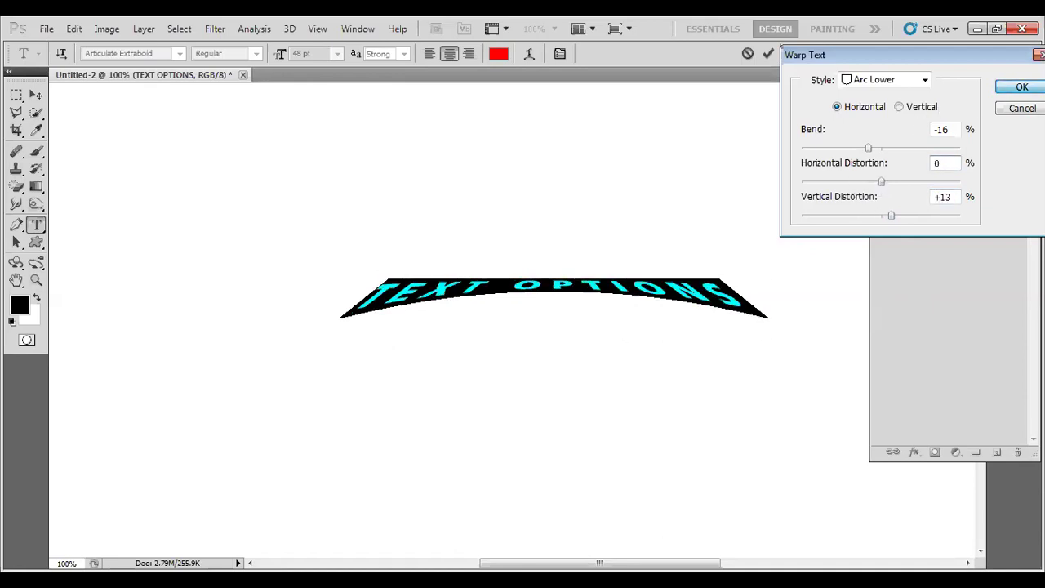
pyautogui.click(768, 56)
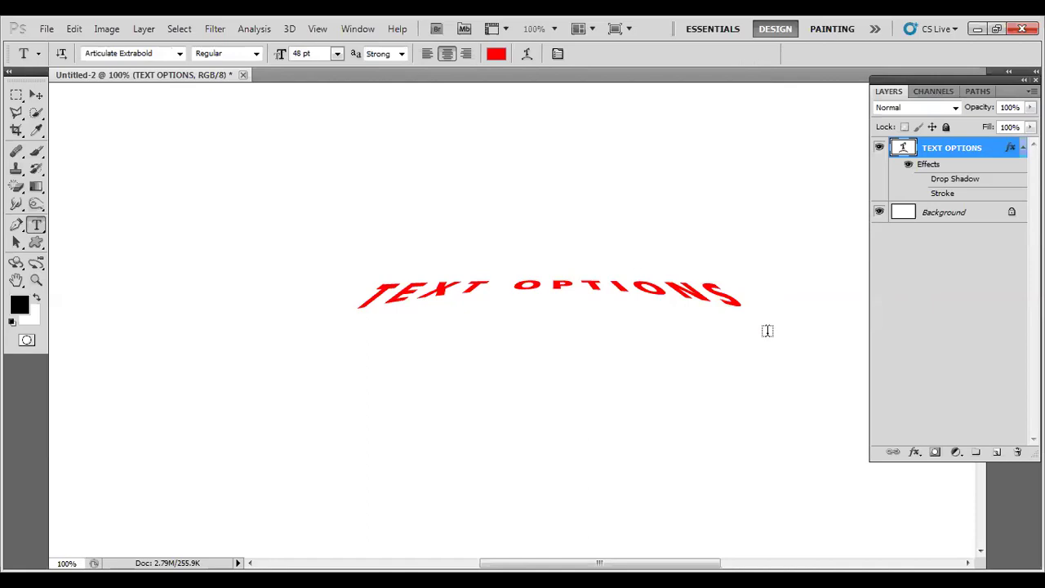
# Step: Show the layer's Stroke and Drop Shadow effects, then try enlarging the warped text proportionally to about 149% and shifting it left
pyautogui.click(922, 194)
pyautogui.click(922, 179)
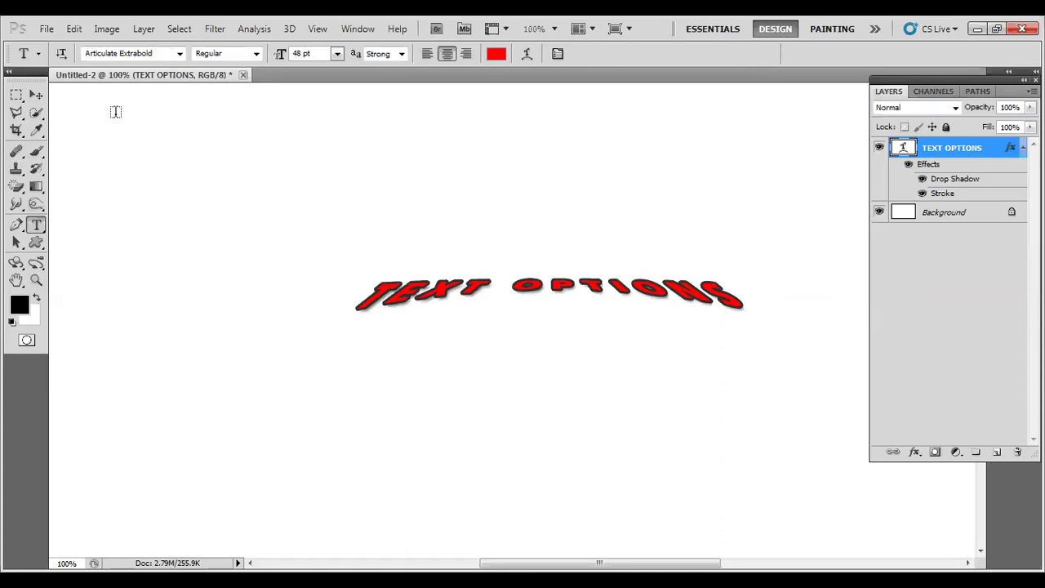
pyautogui.click(36, 94)
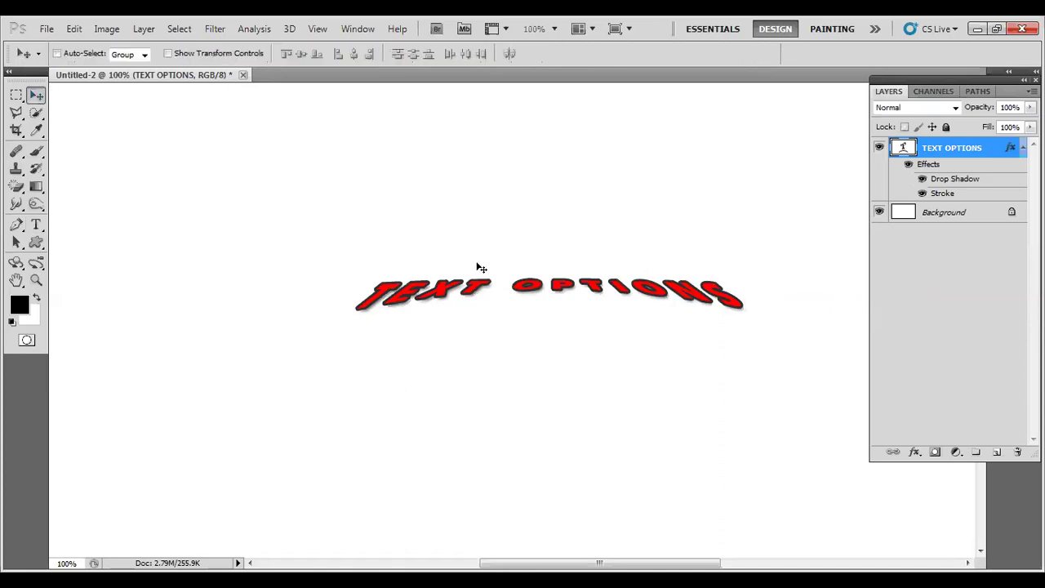
pyautogui.hotkey('ctrl', 't')
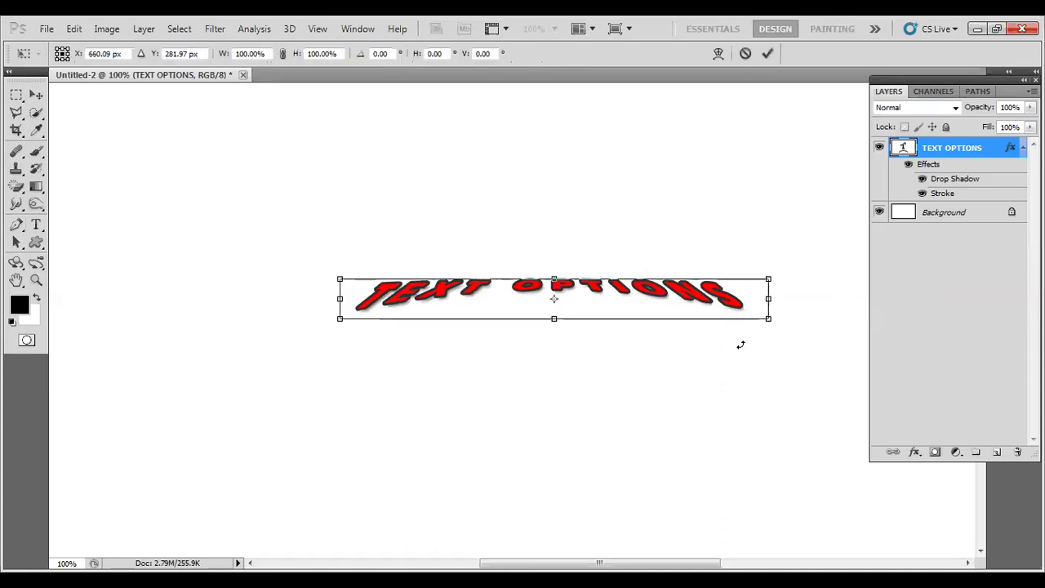
pyautogui.moveTo(767, 324); pyautogui.dragTo(870, 412)
pyautogui.moveTo(651, 292); pyautogui.dragTo(564, 281)
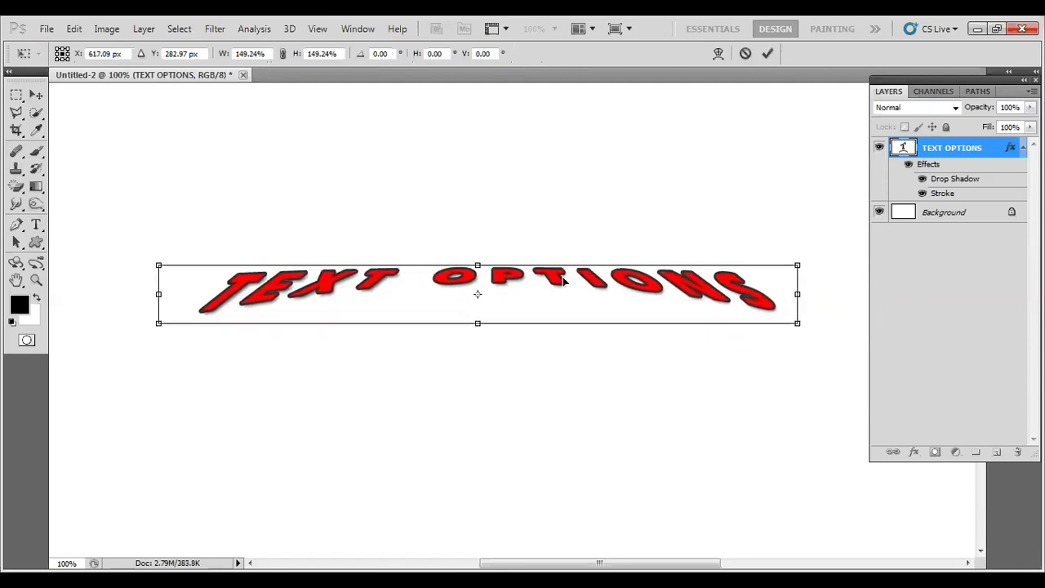
pyautogui.press('Return')
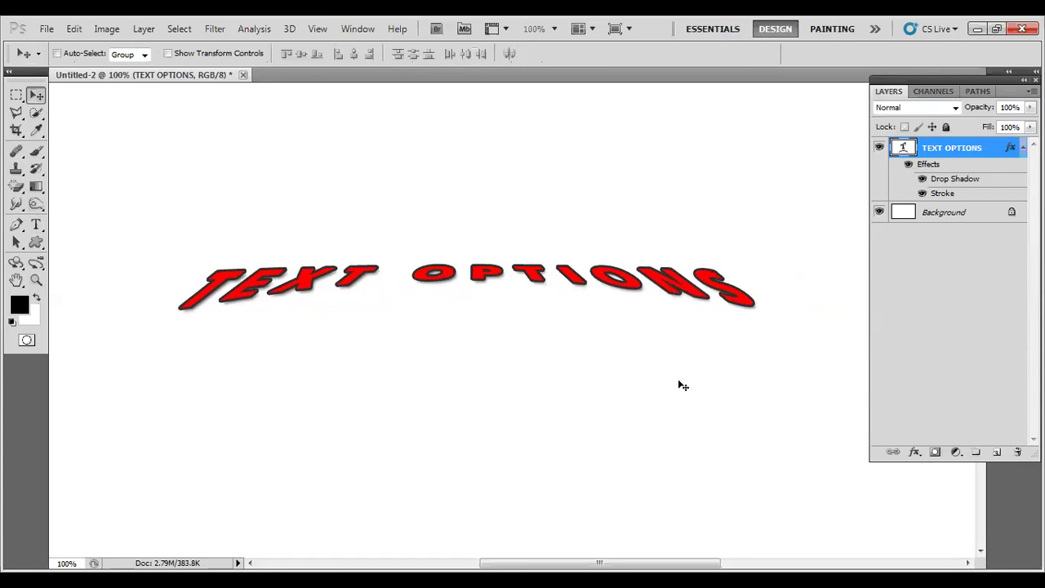
# Step: Undo the enlargement, the shown layer effects and the Arc Lower warp on the TEXT OPTIONS layer
pyautogui.hotkey('ctrl', 'z')
pyautogui.hotkey('ctrl', 't')
pyautogui.hotkey('ctrl', 'alt', 'z')
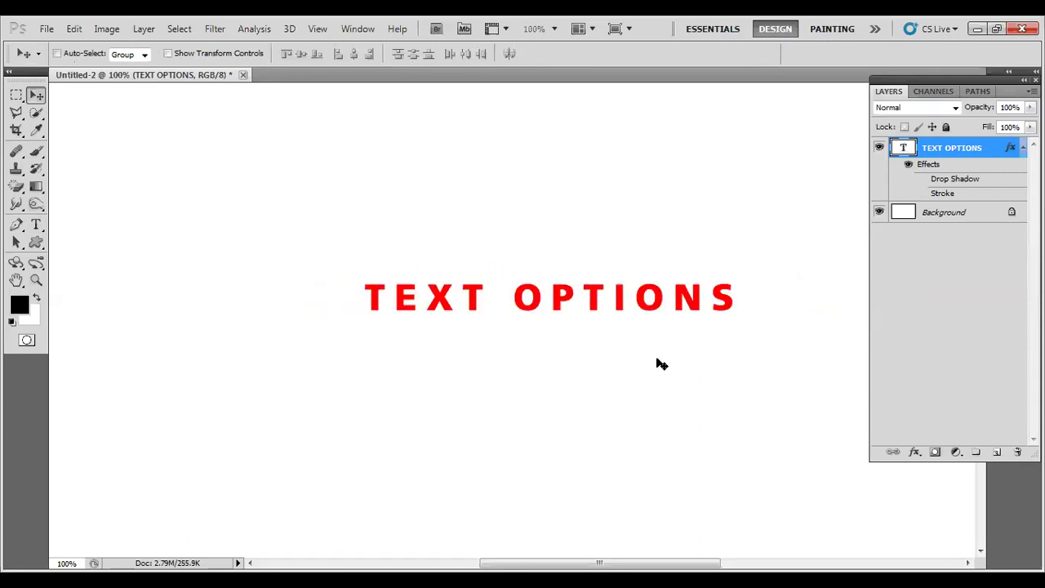
# Step: Select the whole TEXT OPTIONS line and preview the Bulge, Flag and Wave warp styles on it
pyautogui.press('t')
pyautogui.click(390, 297)
pyautogui.moveTo(361, 297); pyautogui.dragTo(726, 288)
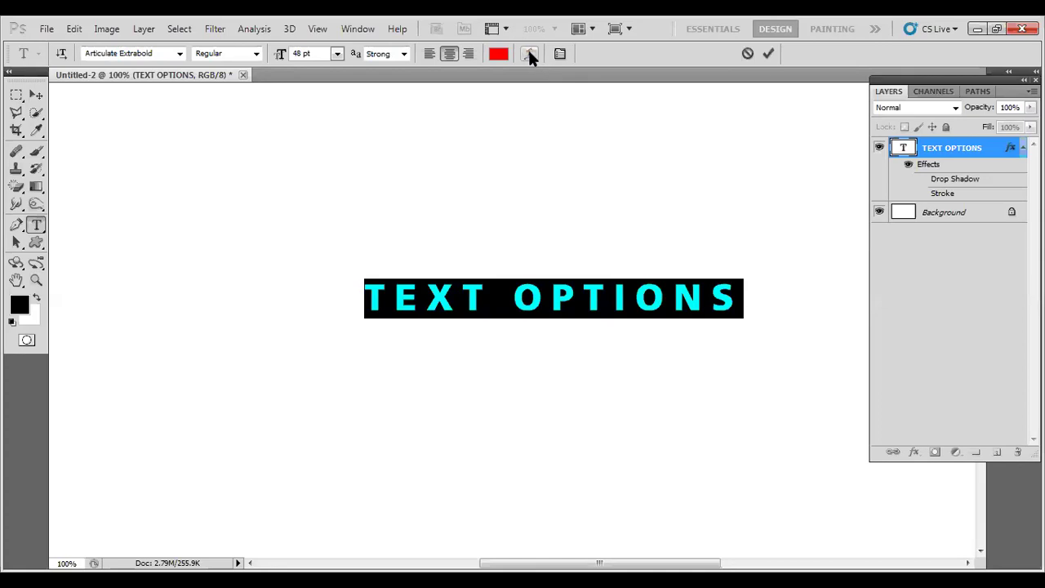
pyautogui.click(528, 53)
pyautogui.click(923, 80)
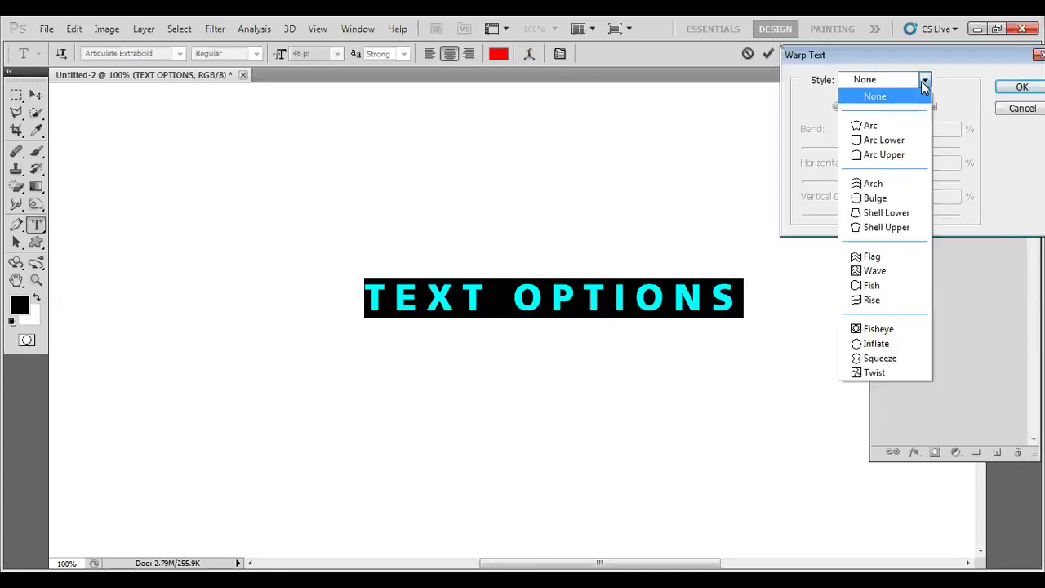
pyautogui.click(889, 202)
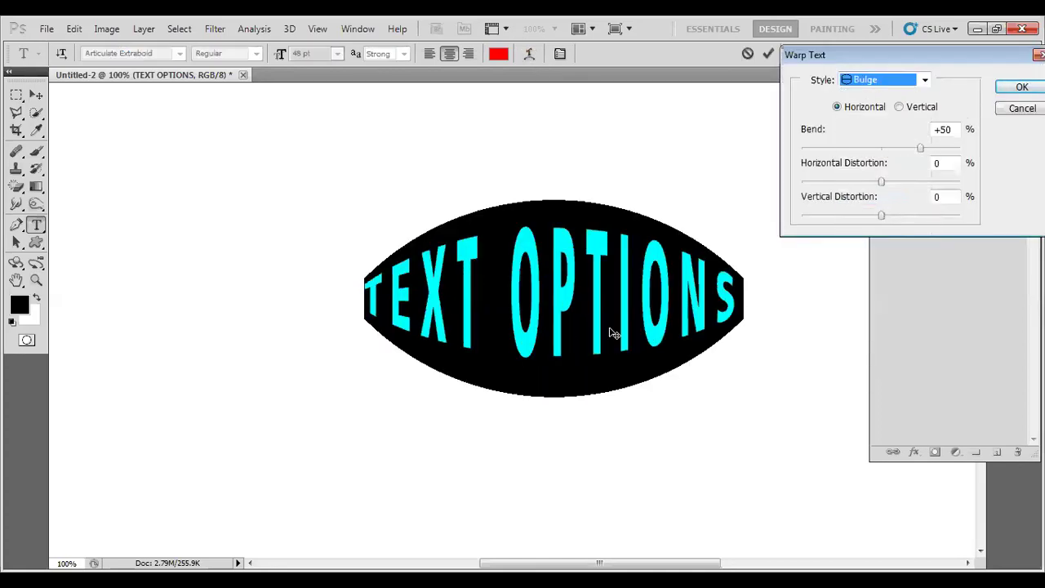
pyautogui.click(925, 81)
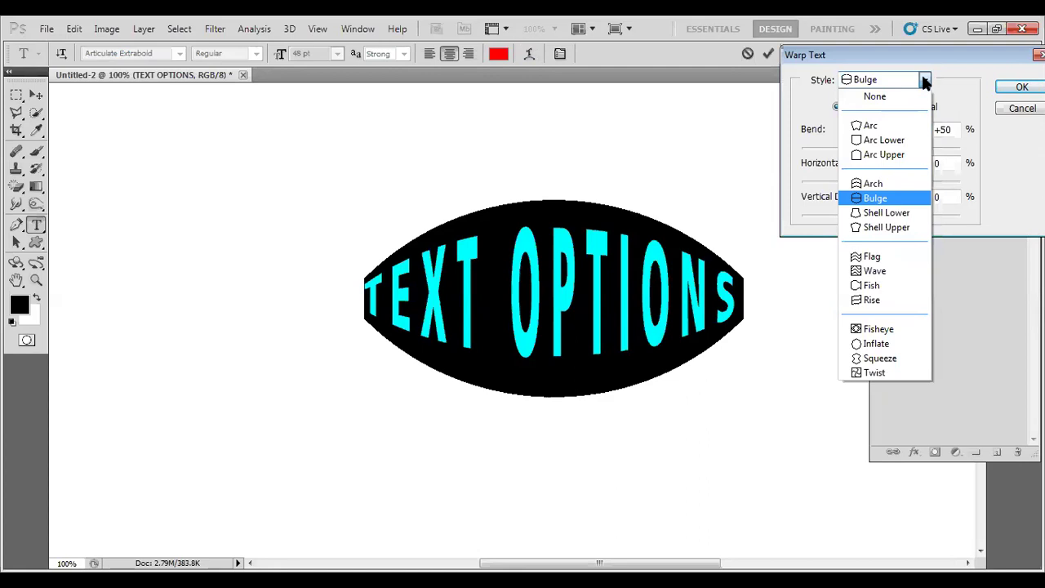
pyautogui.click(891, 257)
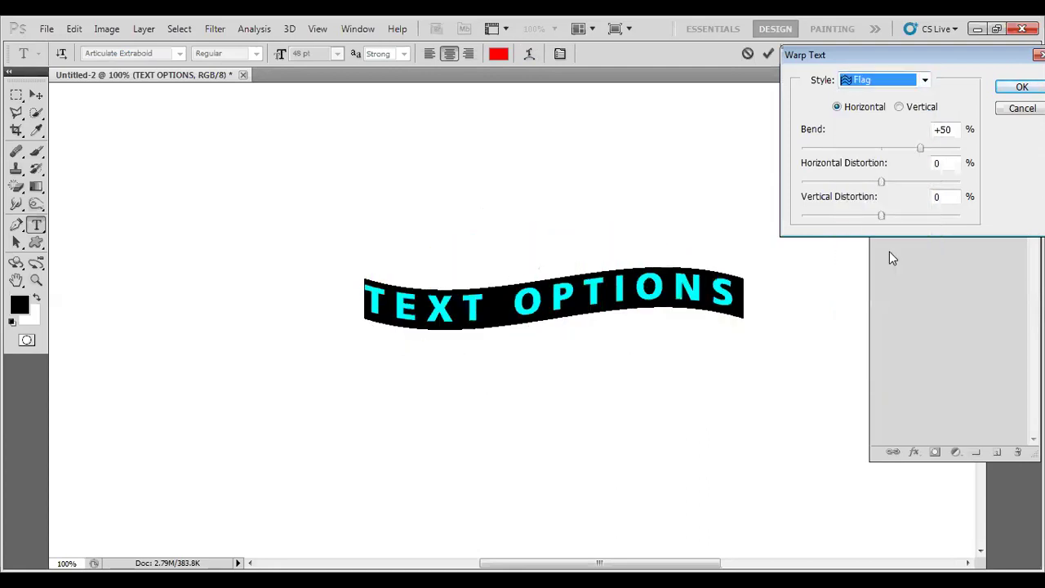
pyautogui.click(924, 81)
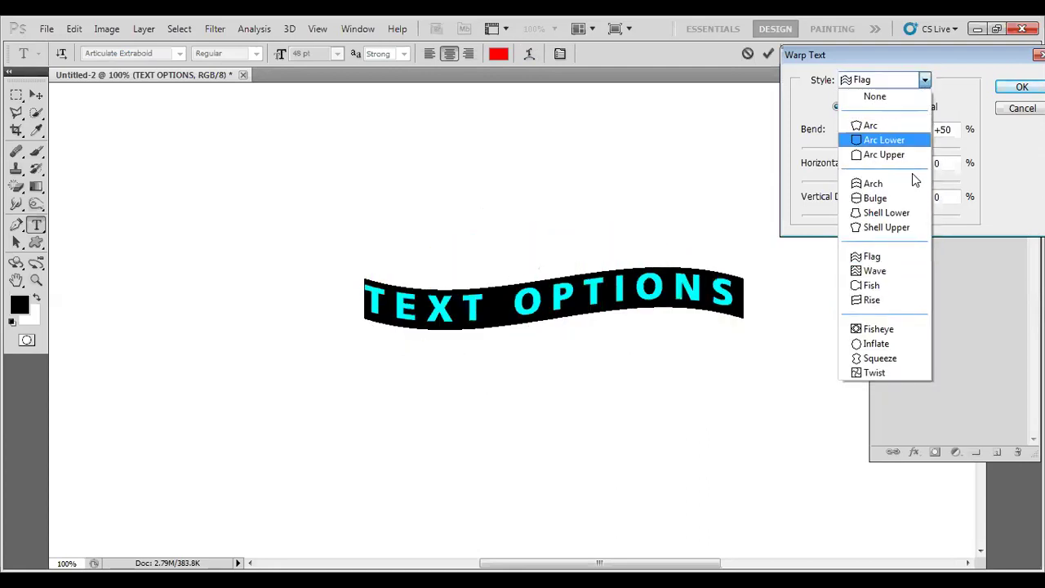
pyautogui.click(897, 272)
# Step: Try the Fish warp style in horizontal orientation with -64% bend, +42% horizontal distortion and a positive vertical distortion, and commit it
pyautogui.click(924, 80)
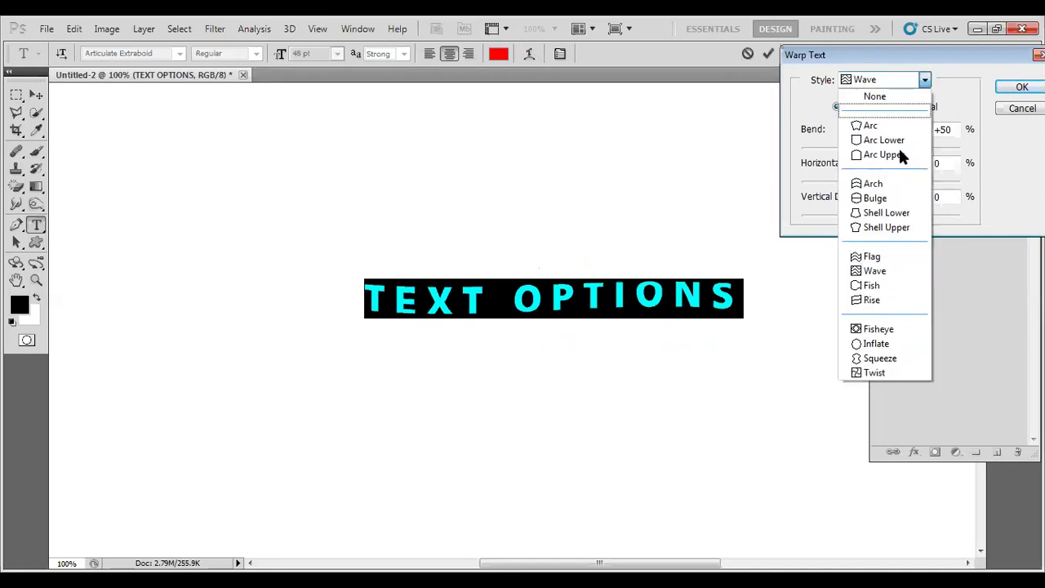
pyautogui.click(886, 288)
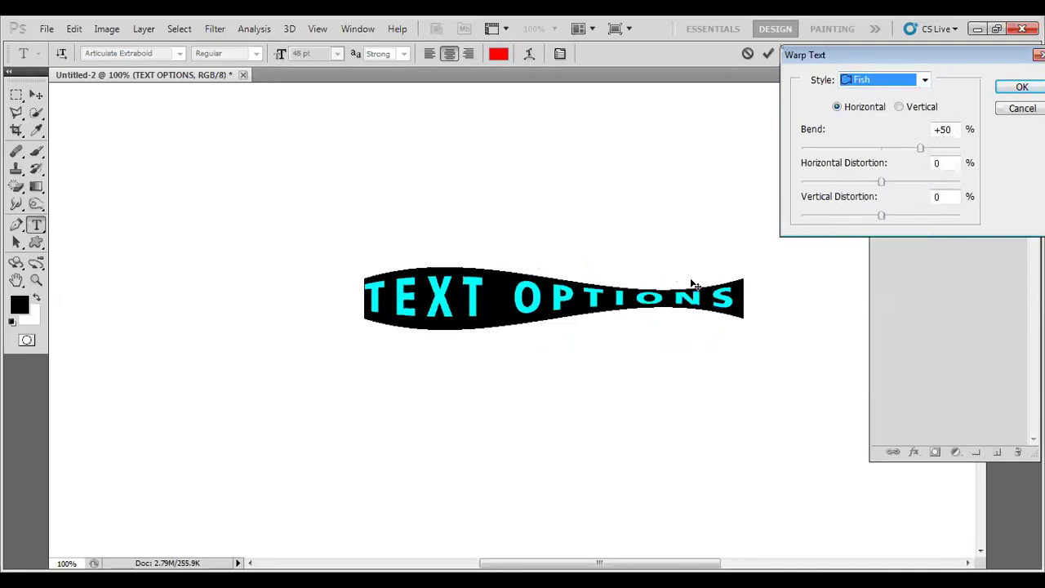
pyautogui.moveTo(919, 148); pyautogui.dragTo(833, 150)
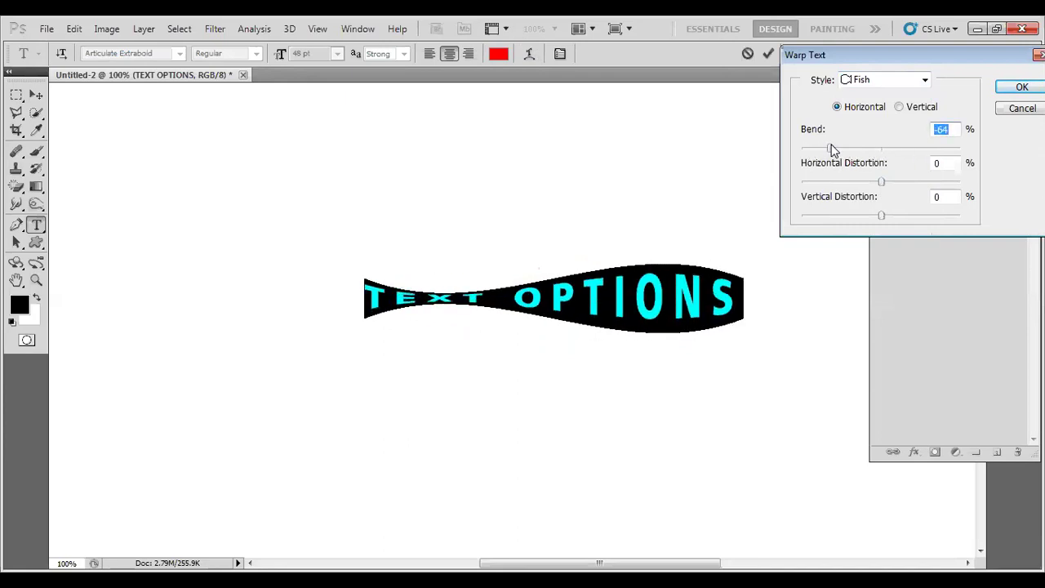
pyautogui.click(899, 107)
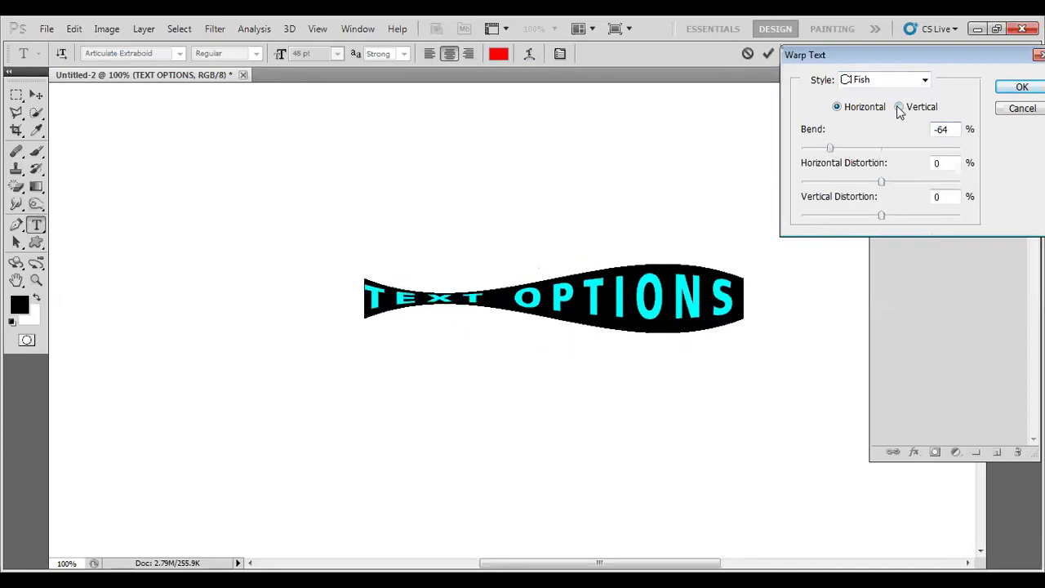
pyautogui.click(838, 108)
pyautogui.moveTo(882, 181); pyautogui.dragTo(914, 179)
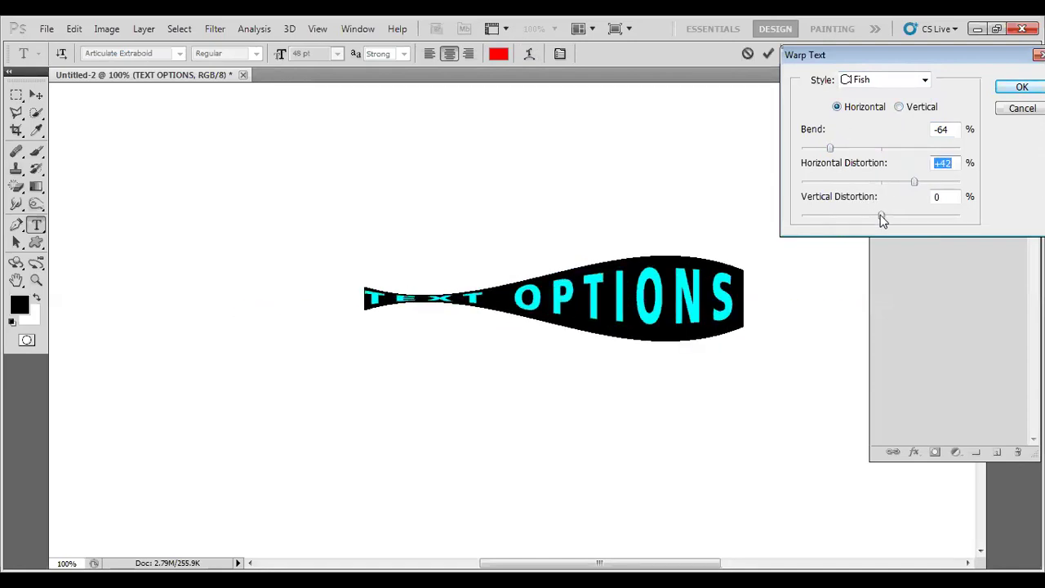
pyautogui.moveTo(886, 216); pyautogui.dragTo(905, 218)
pyautogui.click(1018, 88)
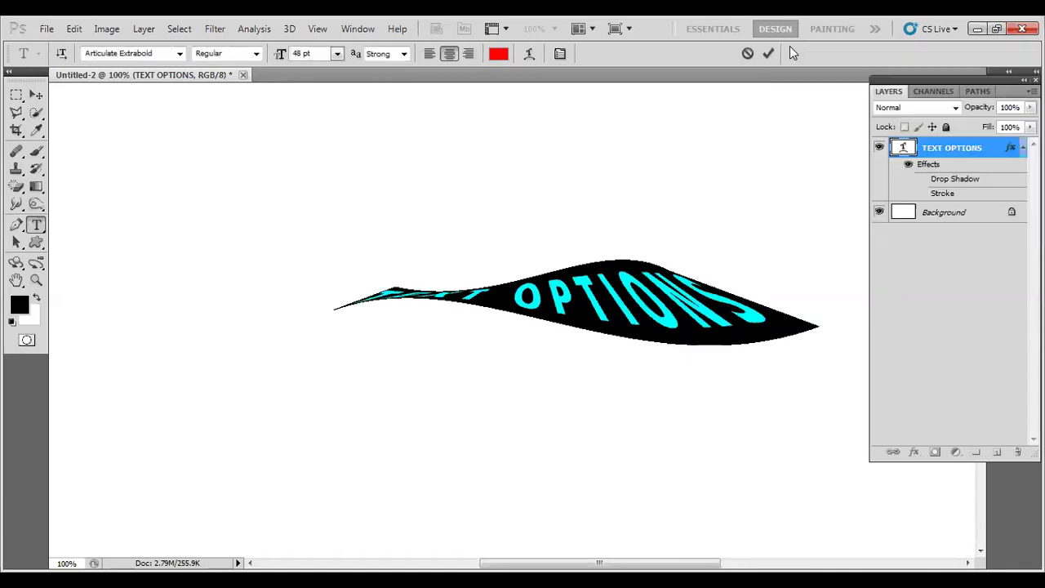
pyautogui.click(768, 53)
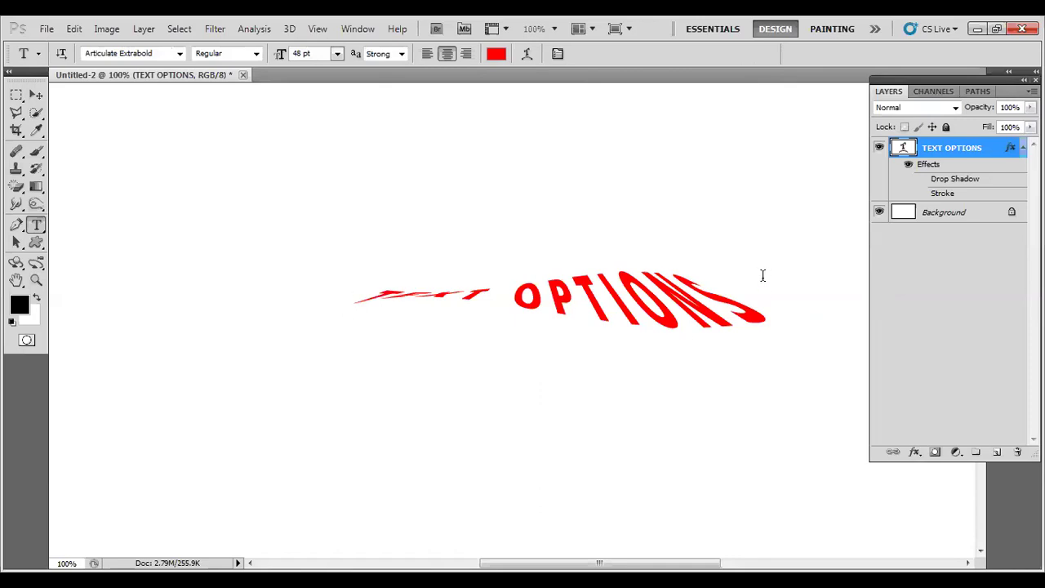
# Step: Undo the Fish warp, select the whole TEXT OPTIONS line and commit it without changes
pyautogui.hotkey('ctrl', 'z')
pyautogui.click(532, 293)
pyautogui.moveTo(369, 301); pyautogui.dragTo(800, 317)
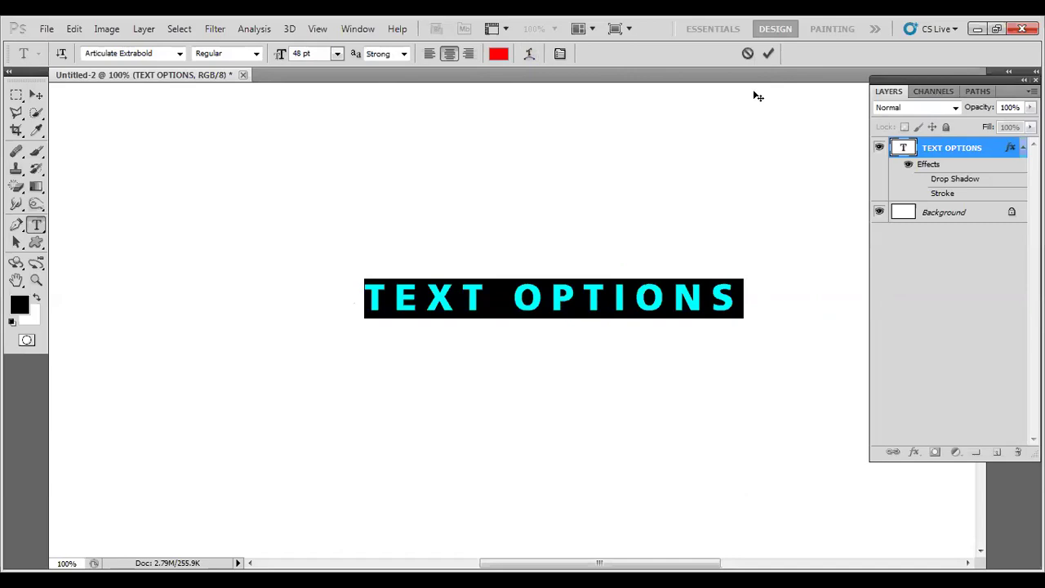
pyautogui.click(766, 54)
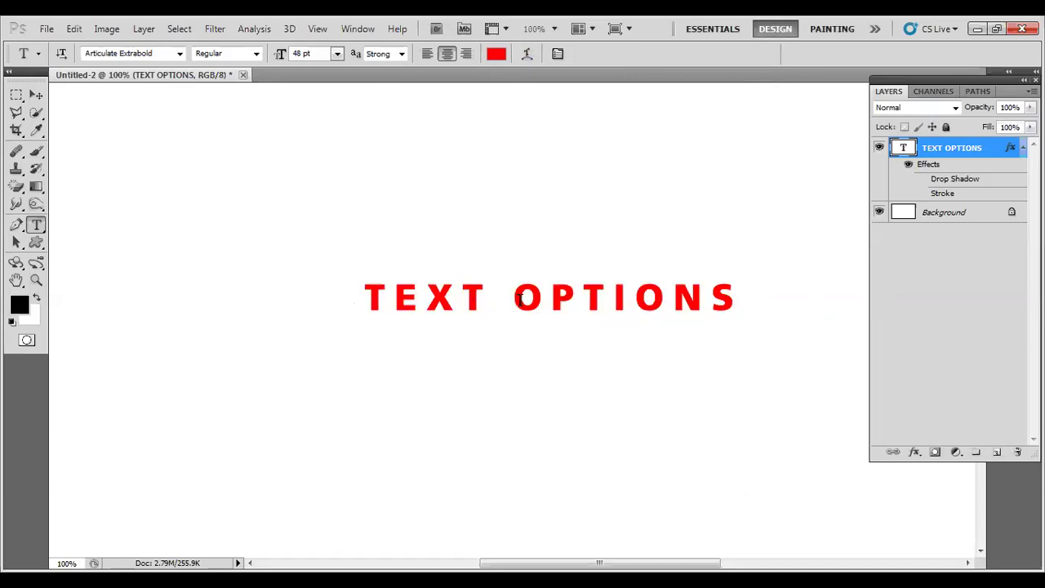
# Step: Delete the word OPTIONS from the text line so that it reads TEXT in capitals
pyautogui.moveTo(519, 300); pyautogui.dragTo(755, 297)
pyautogui.press('BackSpace')
pyautogui.press('BackSpace')
pyautogui.press('BackSpace')
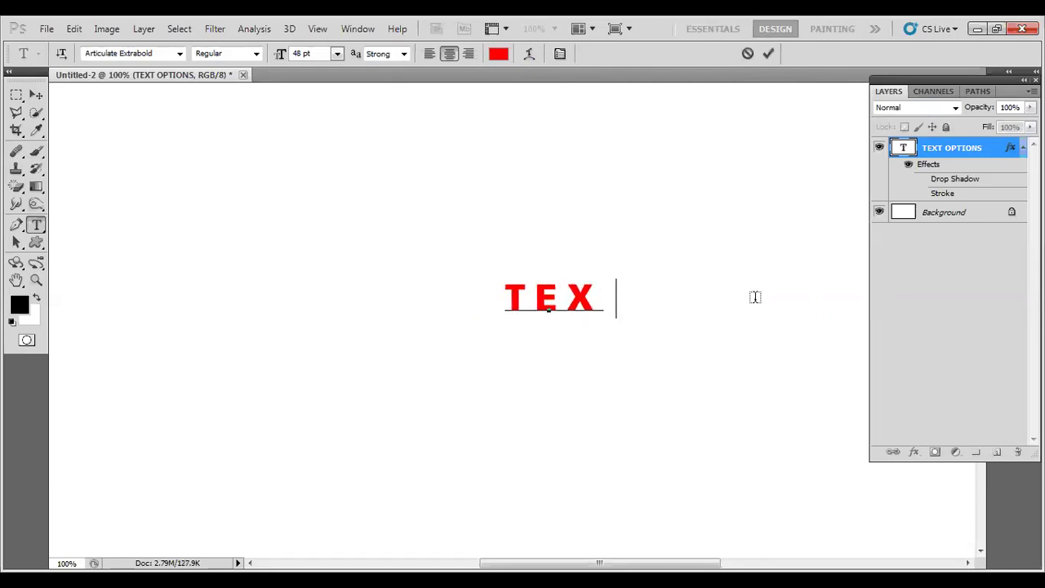
pyautogui.press('BackSpace')
pyautogui.write('t')
pyautogui.press('BackSpace')
pyautogui.write('T')
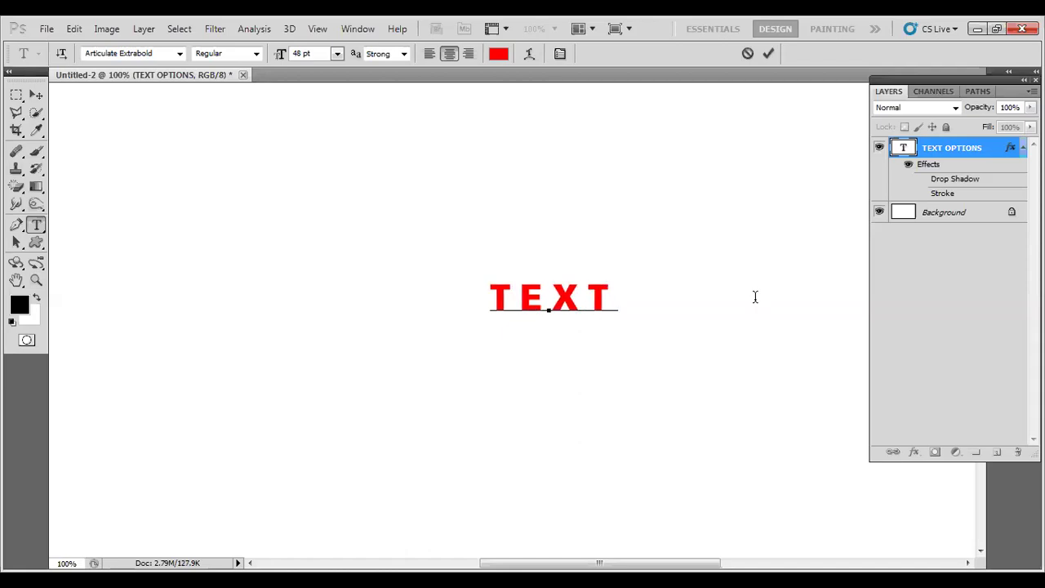
# Step: Set the font size of the whole word TEXT to 72 pt and commit the edit
pyautogui.moveTo(494, 295); pyautogui.dragTo(663, 288)
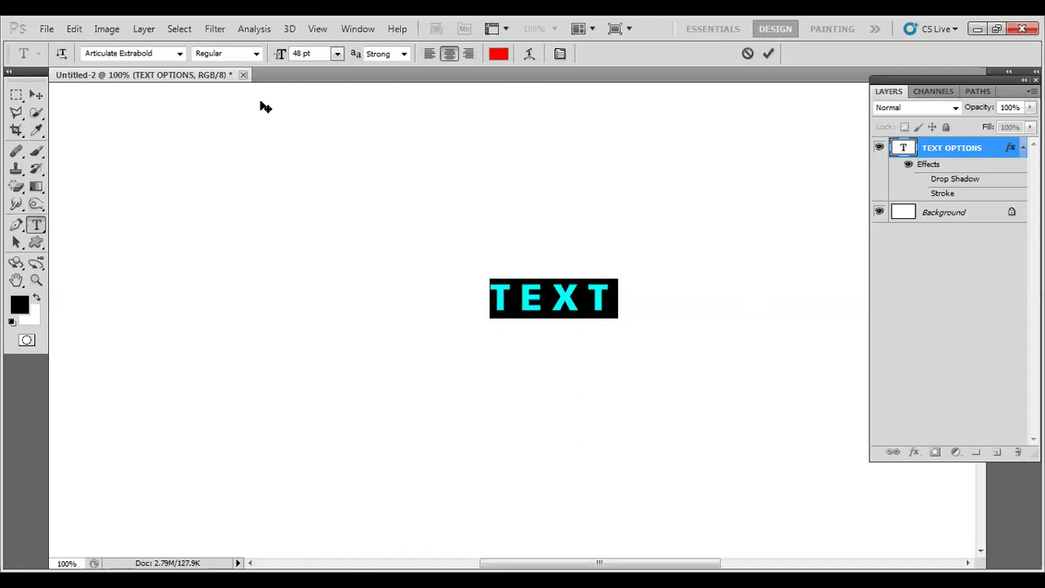
pyautogui.click(337, 53)
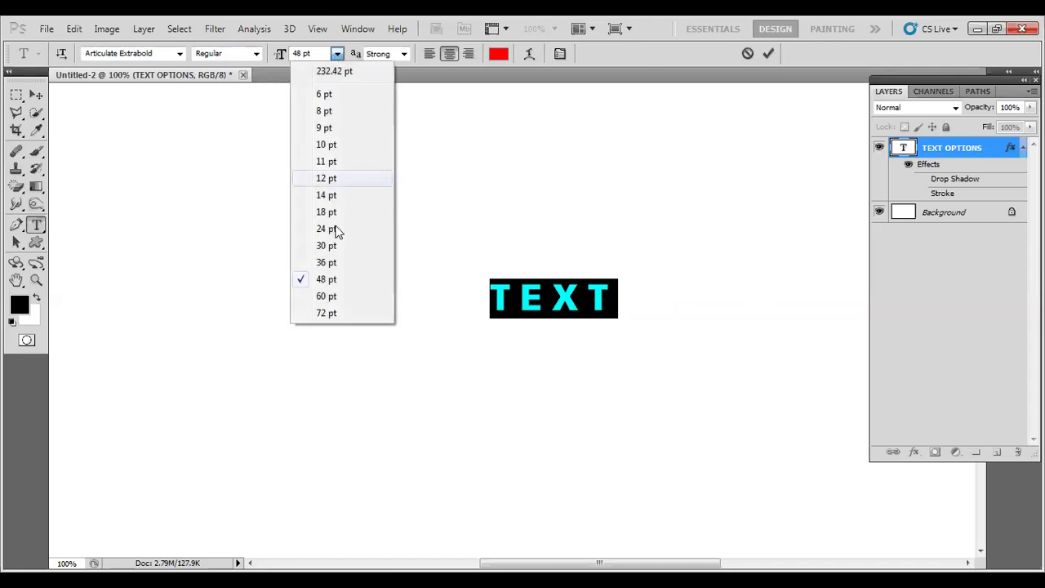
pyautogui.click(332, 312)
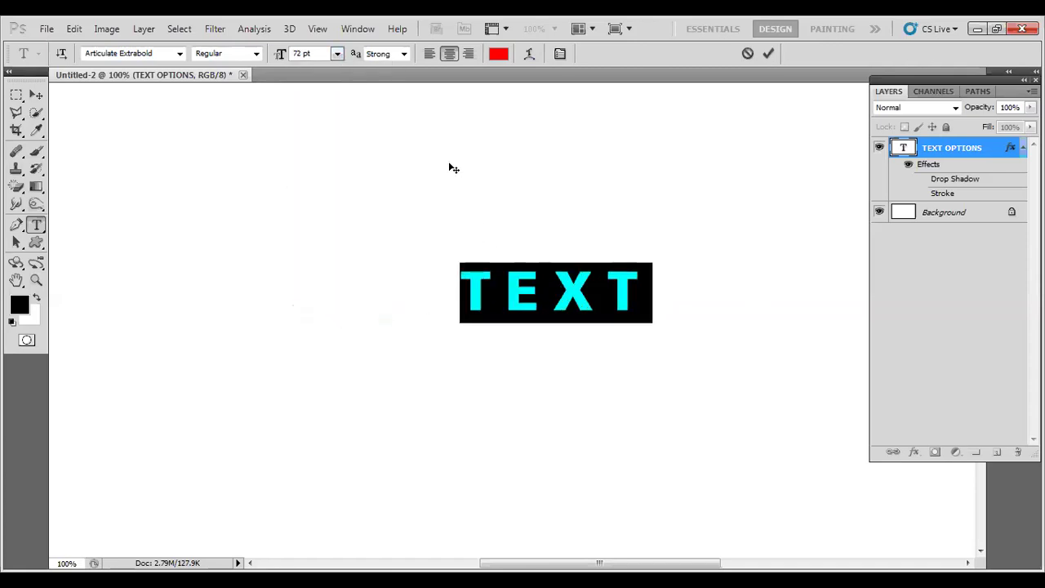
pyautogui.click(765, 54)
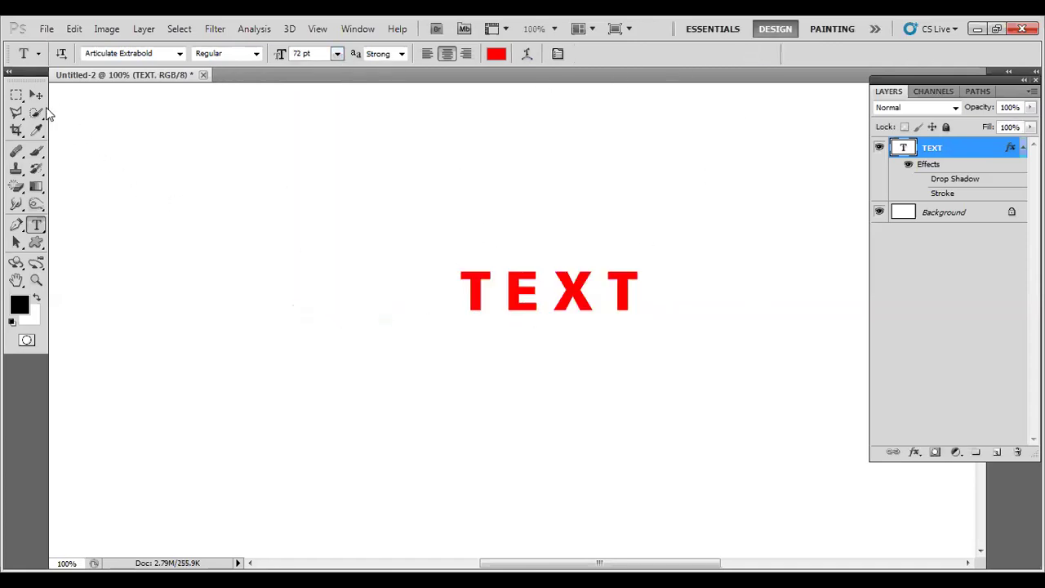
# Step: Enlarge the word TEXT with Free Transform to a font size of about 216 pt, commit it, and move it slightly down and left
pyautogui.click(73, 29)
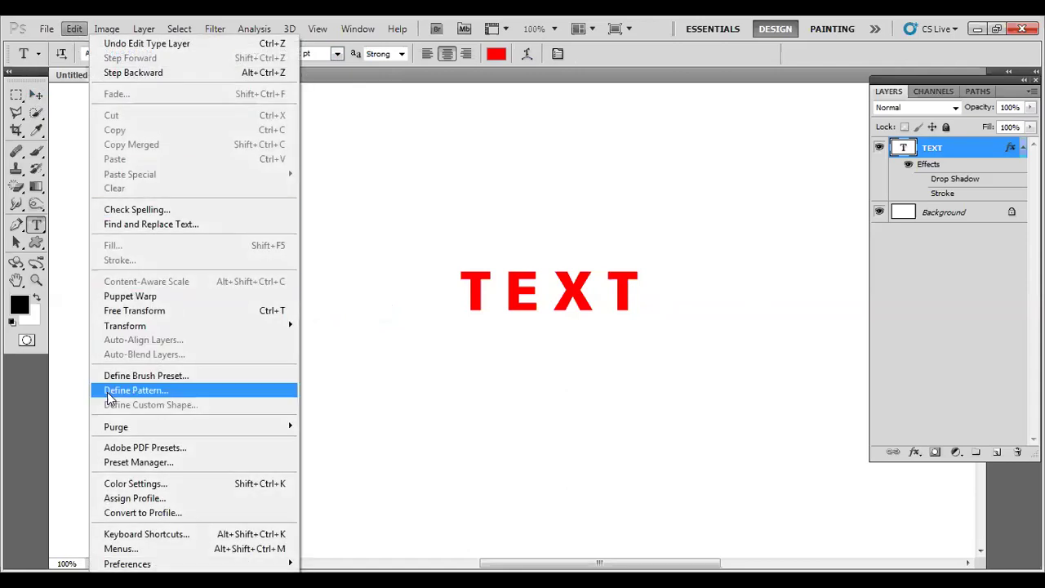
pyautogui.click(127, 311)
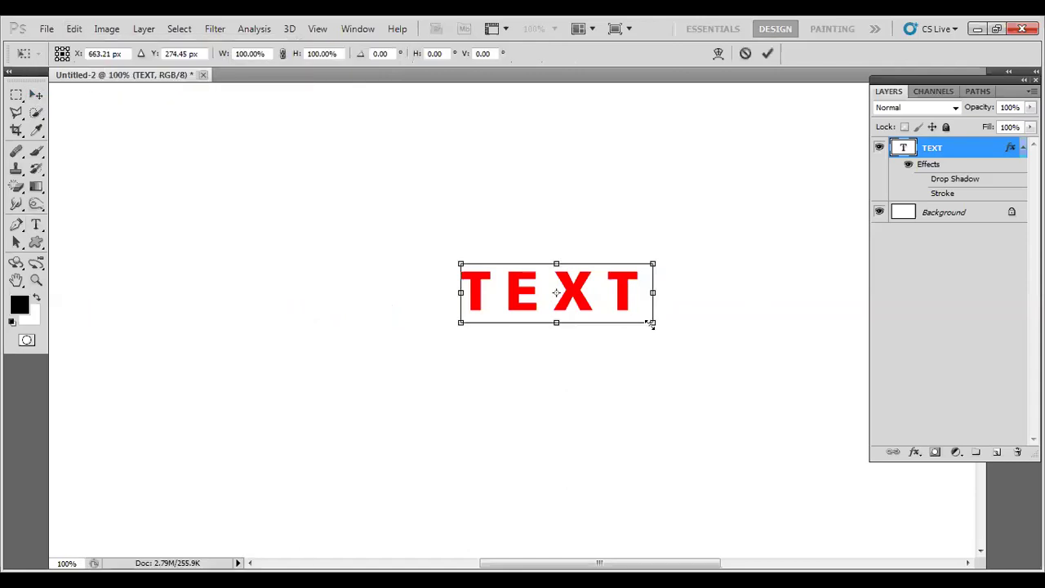
pyautogui.moveTo(653, 323); pyautogui.dragTo(804, 369)
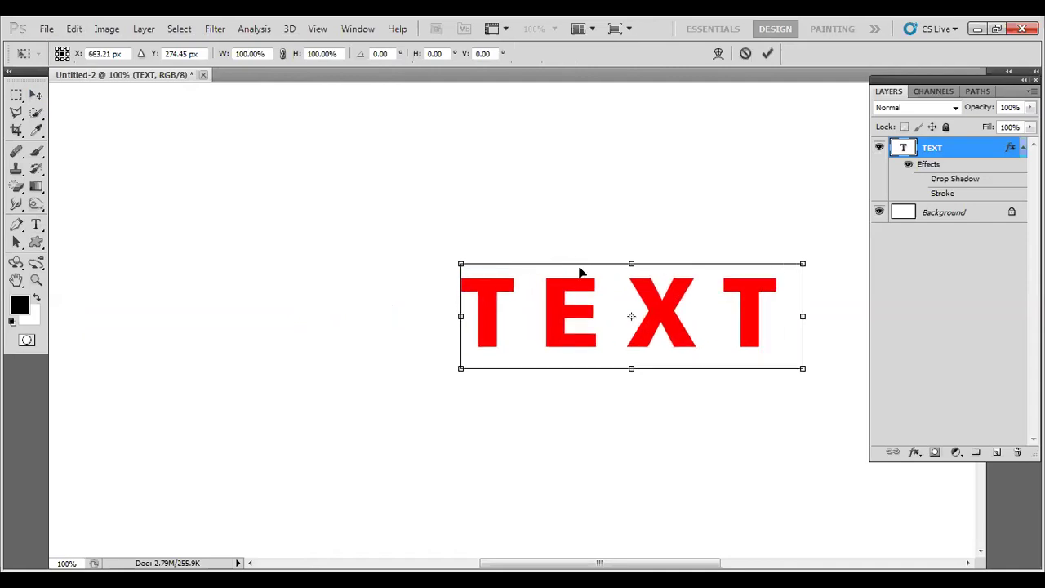
pyautogui.moveTo(459, 262); pyautogui.dragTo(232, 154)
pyautogui.click(766, 53)
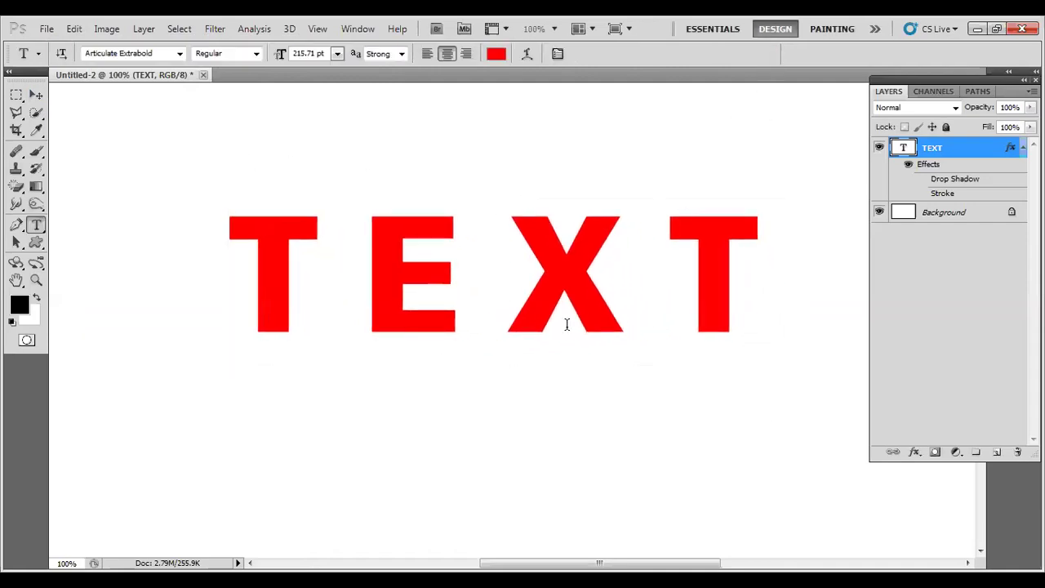
pyautogui.click(36, 96)
pyautogui.moveTo(421, 332); pyautogui.dragTo(398, 377)
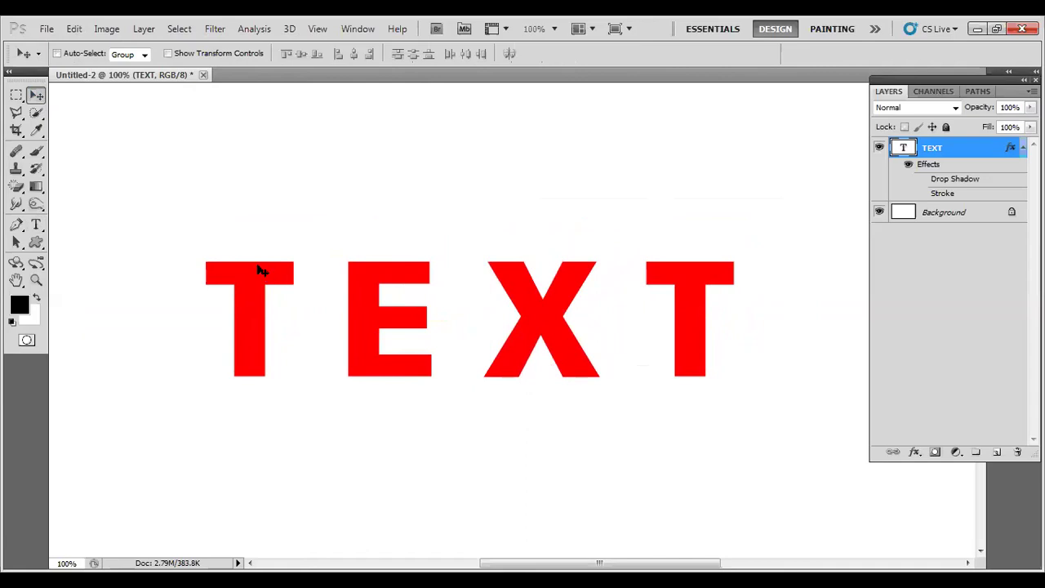
# Step: Free Transform the word TEXT, scaling it to about 74% width and 73% height
pyautogui.click(74, 29)
pyautogui.click(163, 308)
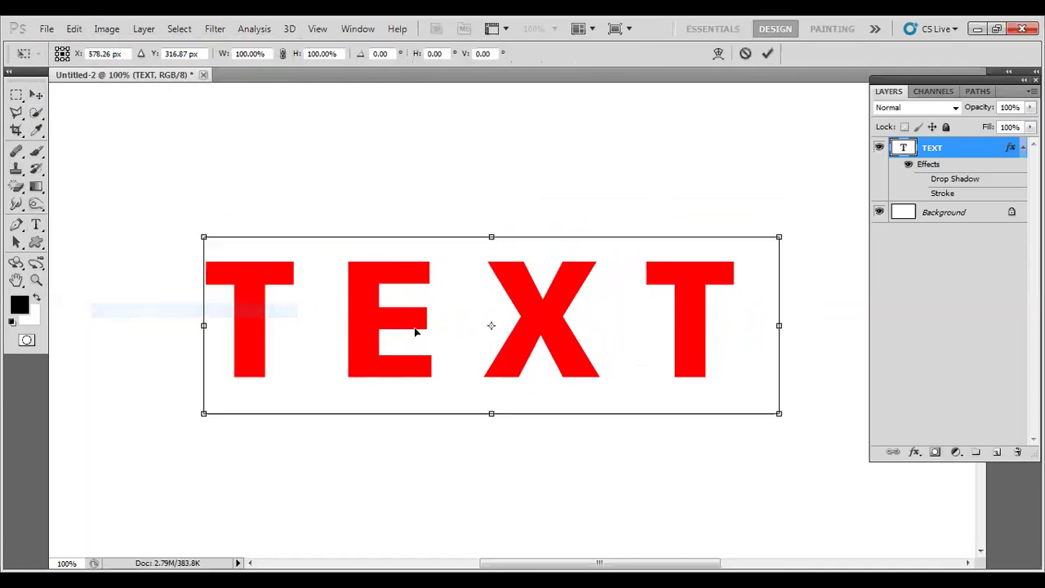
pyautogui.rightClick(516, 284)
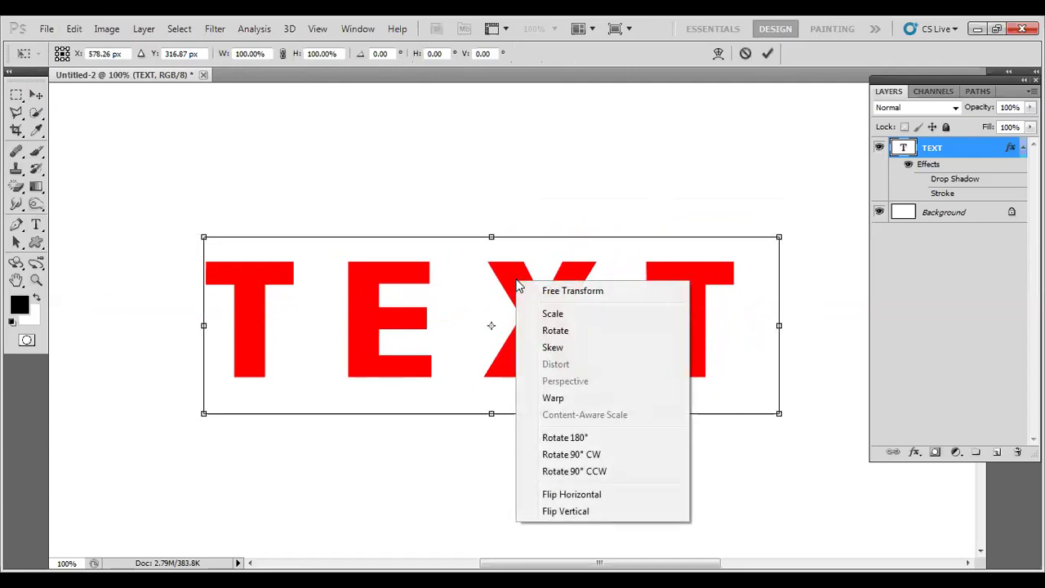
pyautogui.click(572, 294)
pyautogui.moveTo(784, 231); pyautogui.dragTo(766, 473)
pyautogui.moveTo(760, 325); pyautogui.dragTo(412, 284)
pyautogui.moveTo(663, 564); pyautogui.dragTo(604, 563)
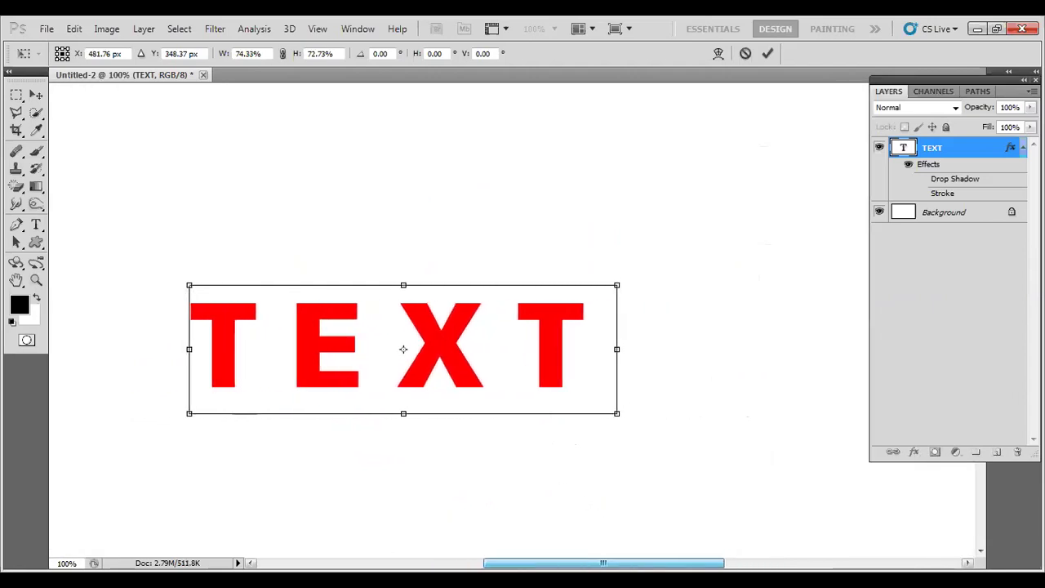
# Step: Stretch the word TEXT upward with the Scale transform to about 117% height
pyautogui.rightClick(466, 316)
pyautogui.click(486, 346)
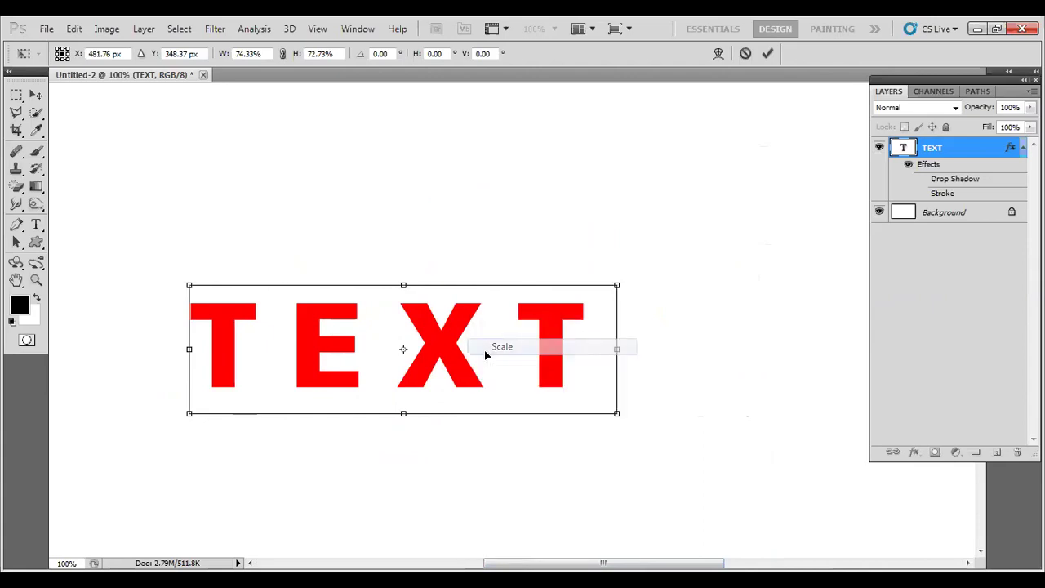
pyautogui.moveTo(403, 283); pyautogui.dragTo(404, 206)
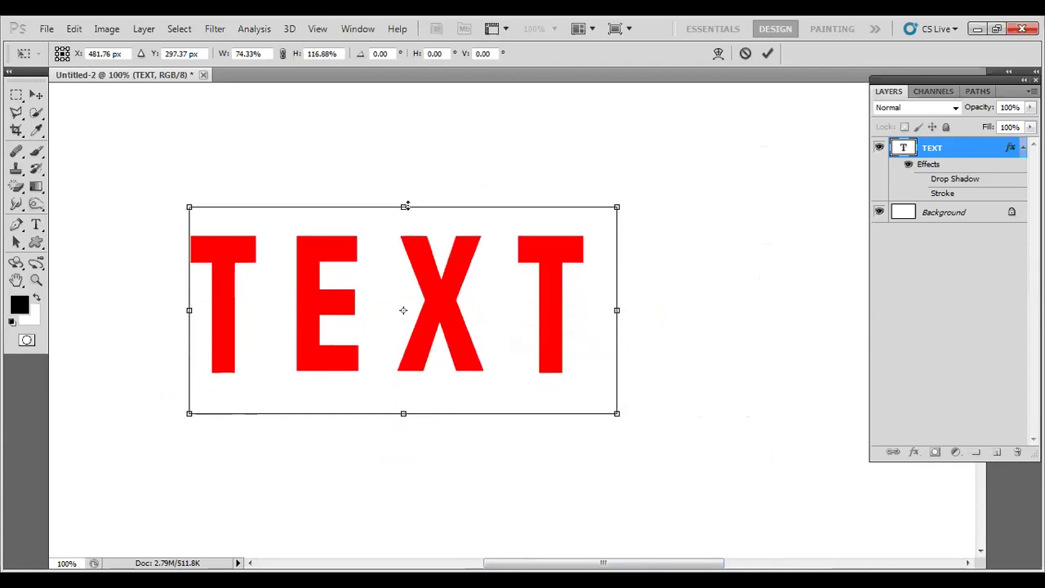
# Step: Try rotating the word TEXT by about -10° and undo the rotation
pyautogui.rightClick(424, 262)
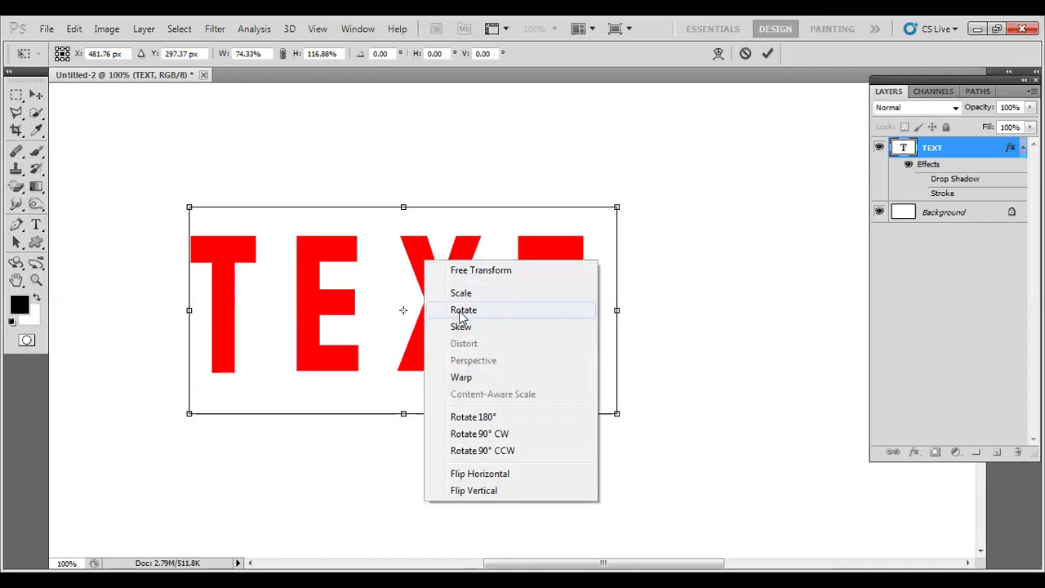
pyautogui.click(461, 310)
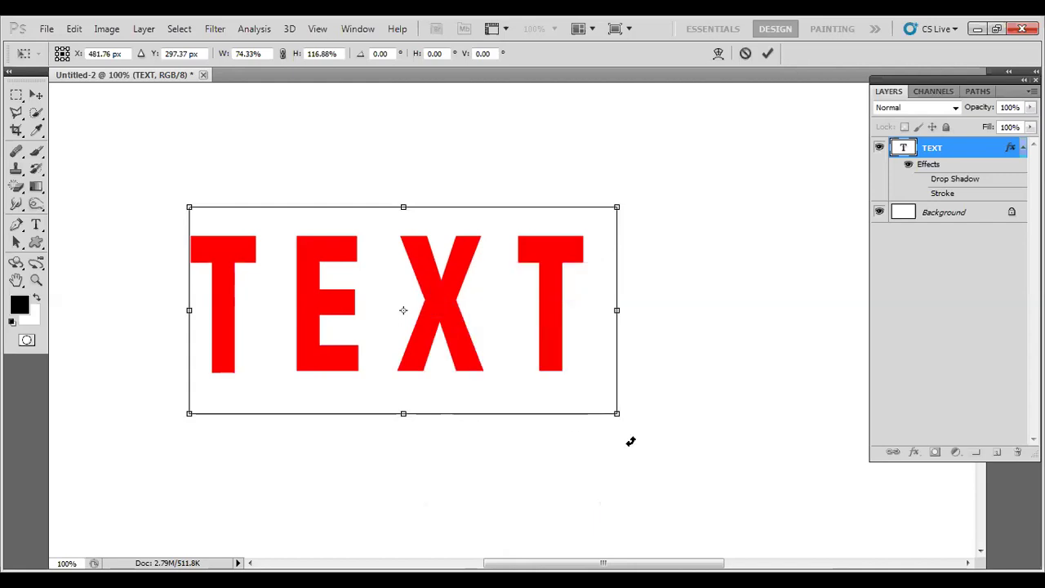
pyautogui.rightClick(432, 299)
pyautogui.click(454, 349)
pyautogui.moveTo(154, 392); pyautogui.dragTo(282, 407)
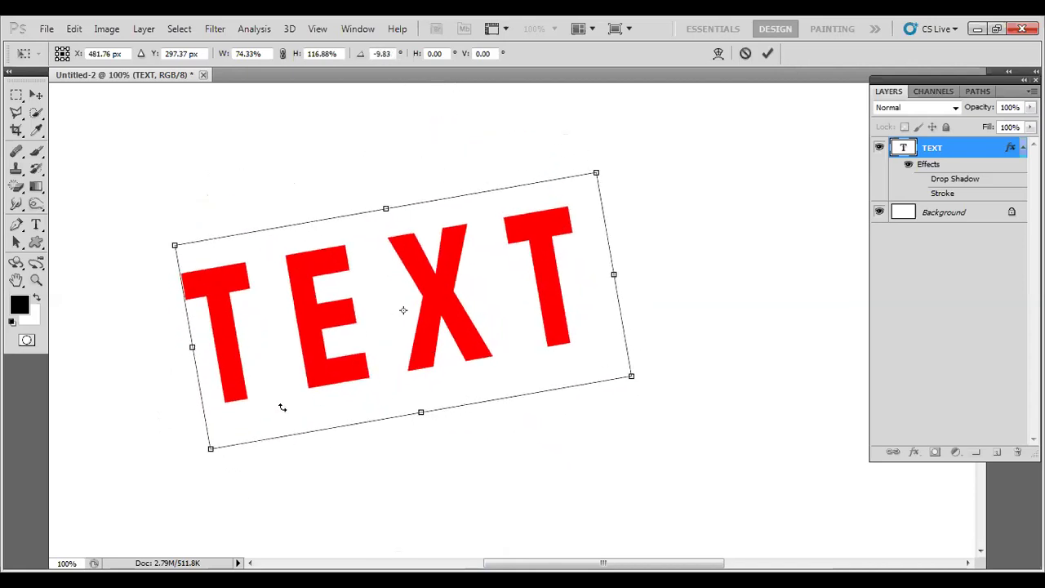
pyautogui.hotkey('ctrl', 'z')
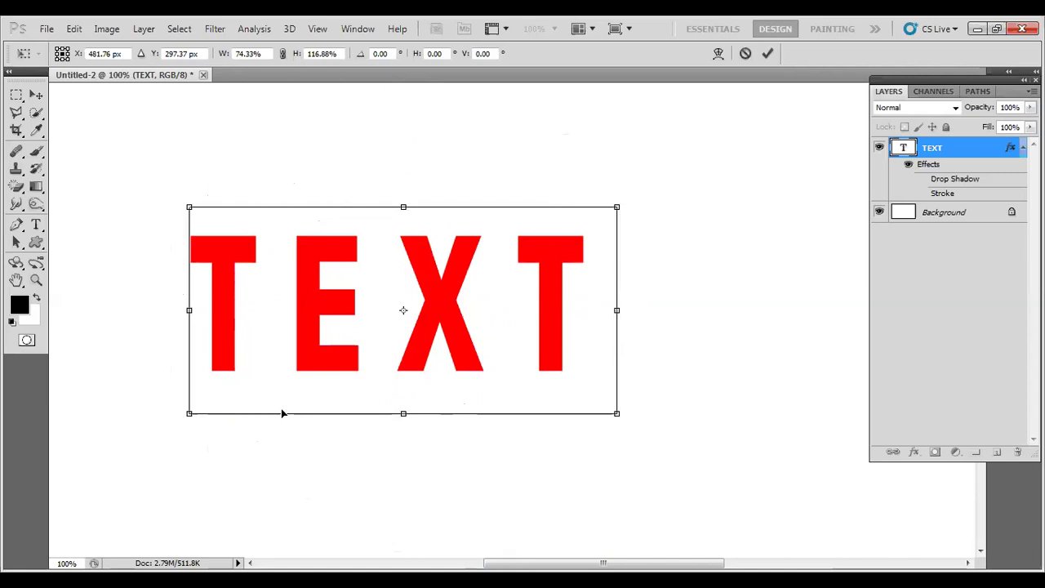
# Step: Skew the word TEXT horizontally back and forth, ending at a horizontal skew of about 45°
pyautogui.rightClick(428, 282)
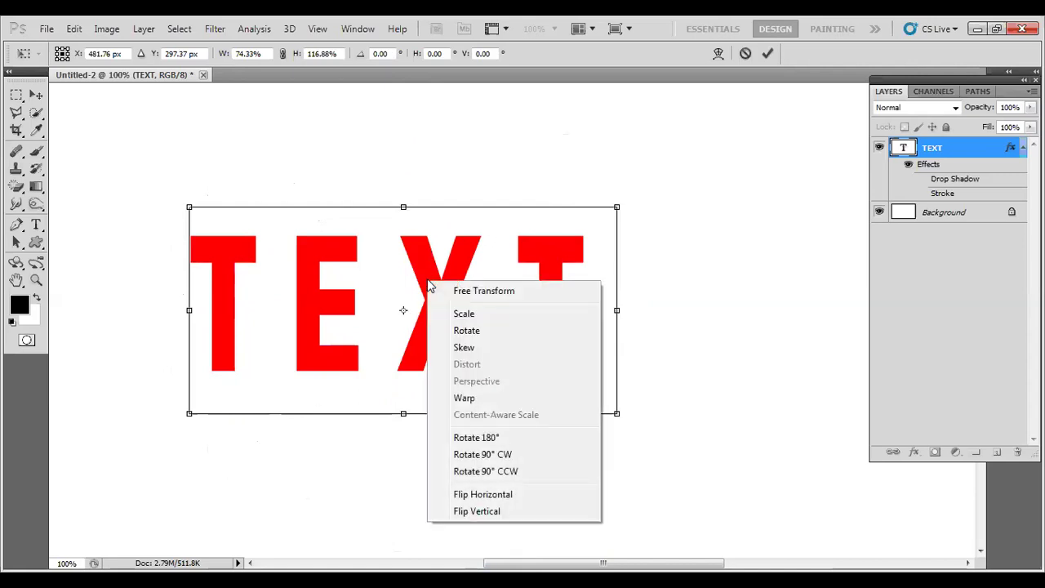
pyautogui.click(457, 349)
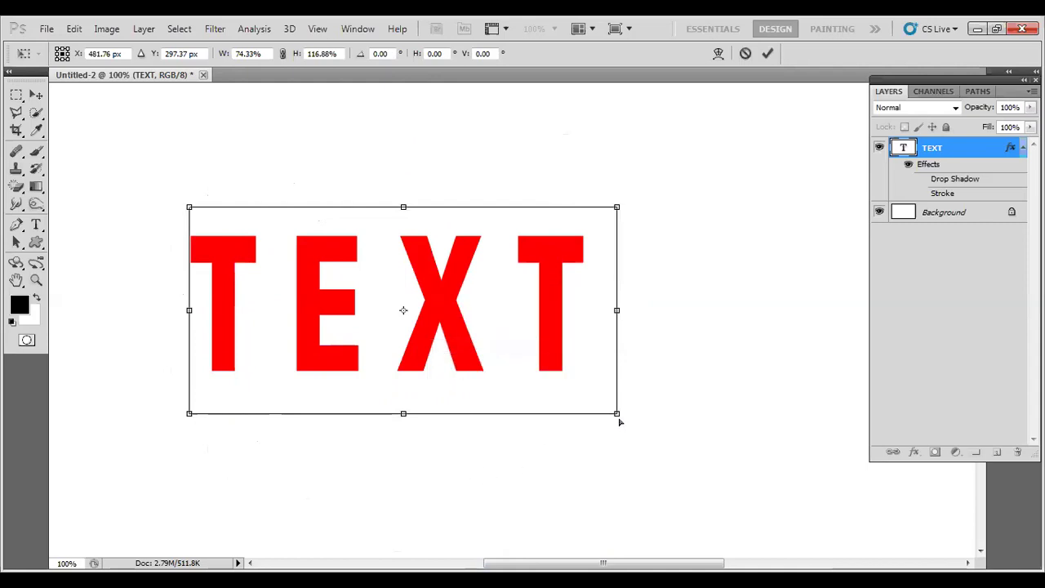
pyautogui.moveTo(617, 414); pyautogui.dragTo(543, 411)
pyautogui.moveTo(617, 209); pyautogui.dragTo(723, 222)
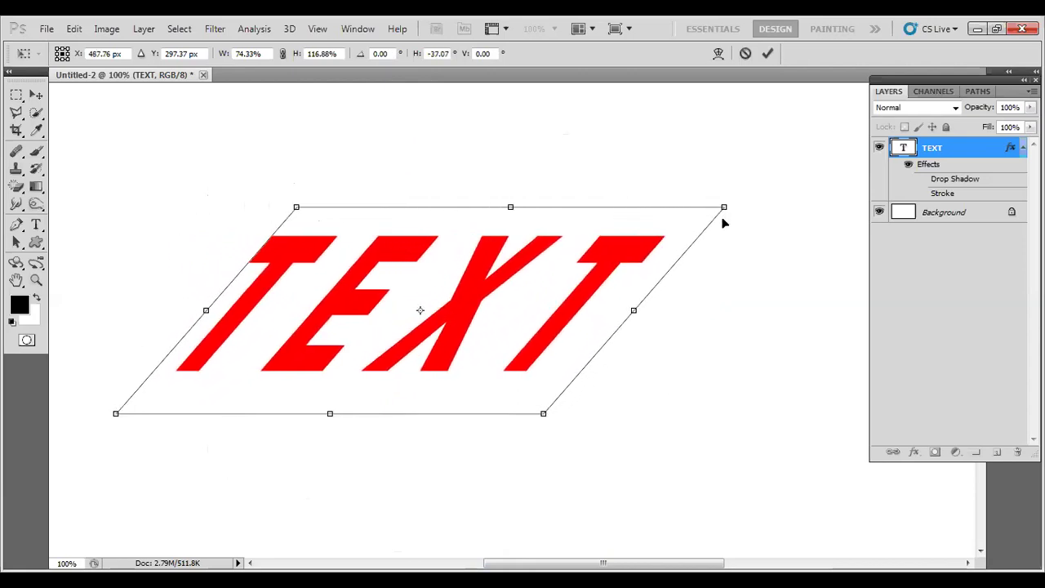
pyautogui.moveTo(296, 209); pyautogui.dragTo(93, 214)
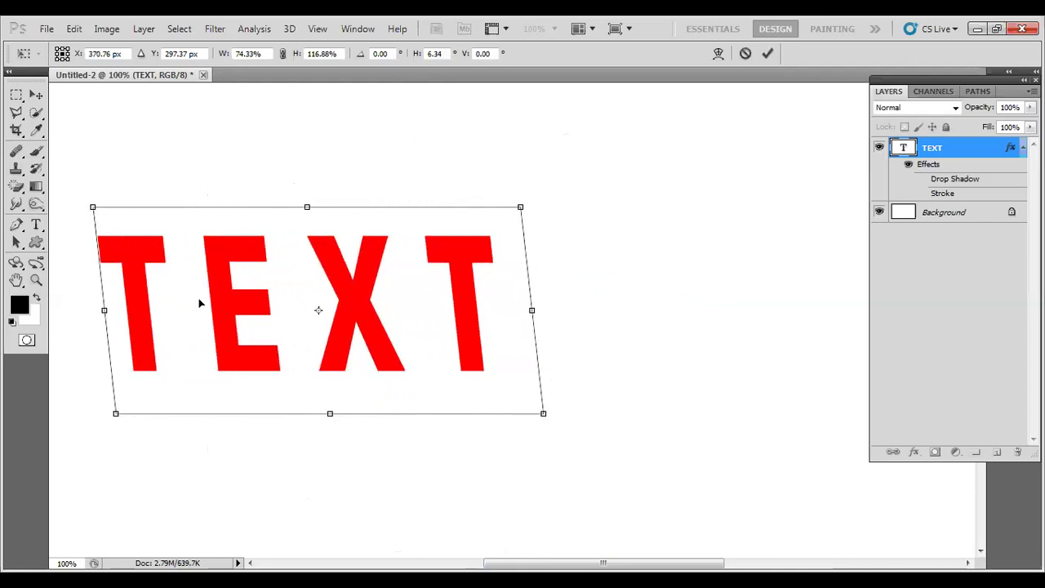
pyautogui.moveTo(538, 419); pyautogui.dragTo(761, 383)
pyautogui.moveTo(522, 207); pyautogui.dragTo(658, 216)
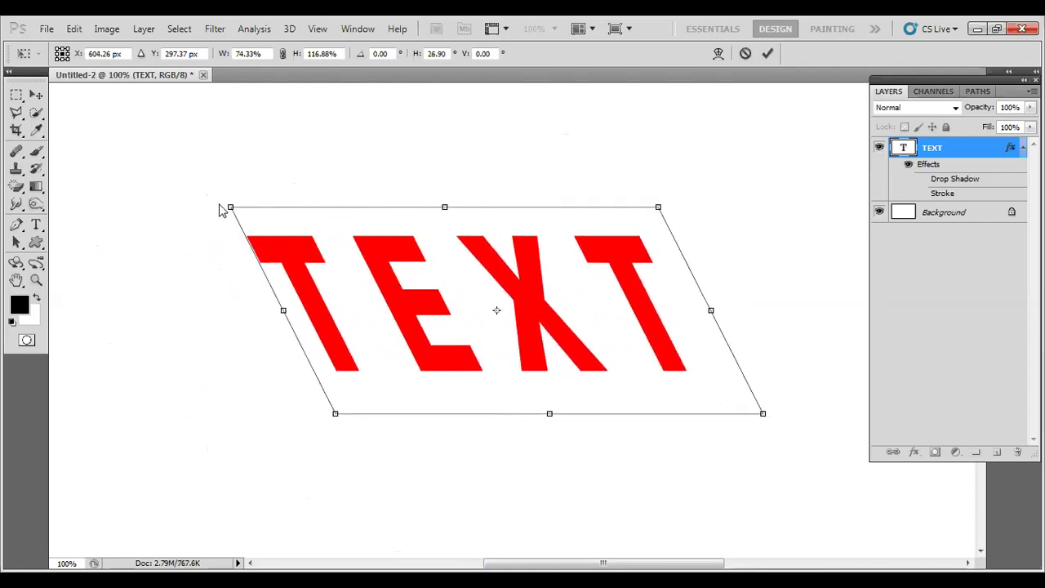
pyautogui.moveTo(232, 209); pyautogui.dragTo(133, 238)
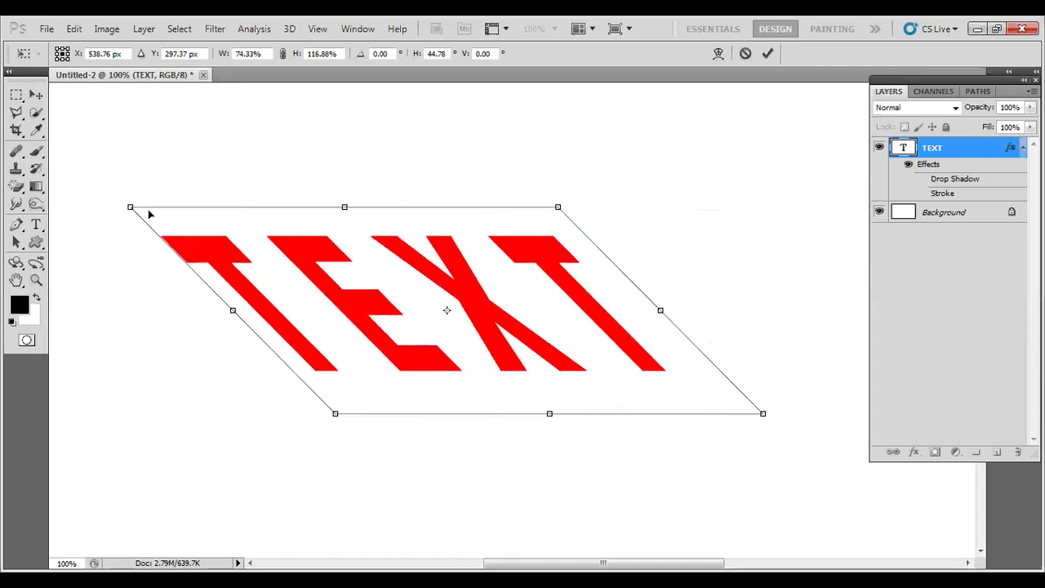
# Step: Switch the transform to Warp, commit it without a warp style, and undo the whole transformation
pyautogui.rightClick(507, 314)
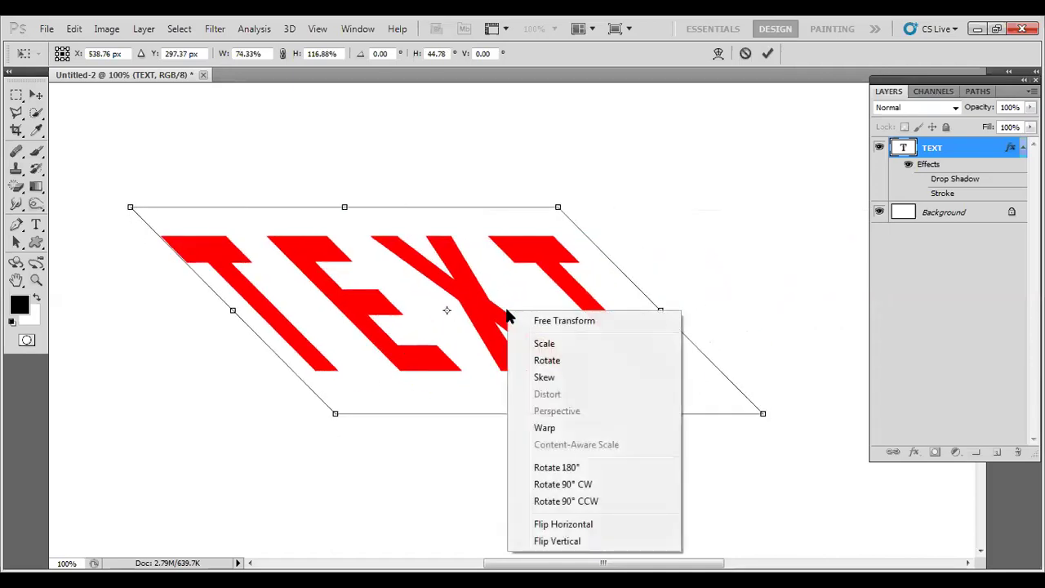
pyautogui.click(545, 427)
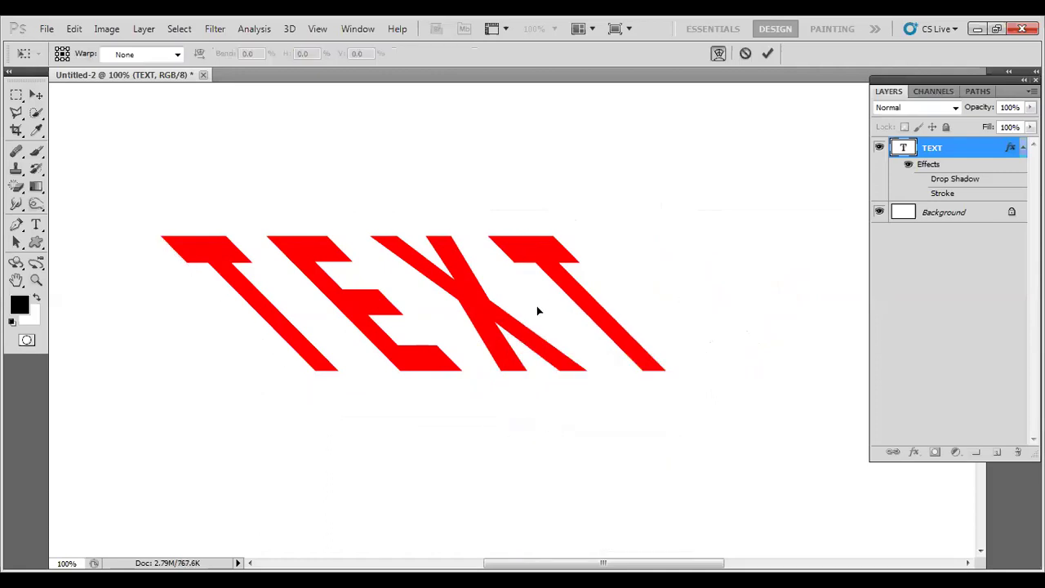
pyautogui.click(768, 53)
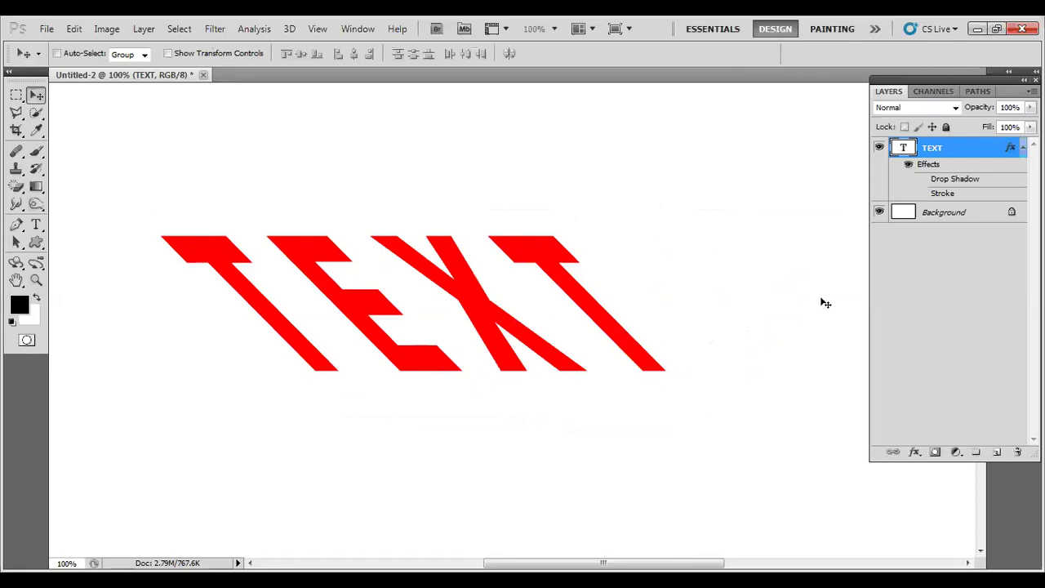
pyautogui.hotkey('ctrl', 'z')
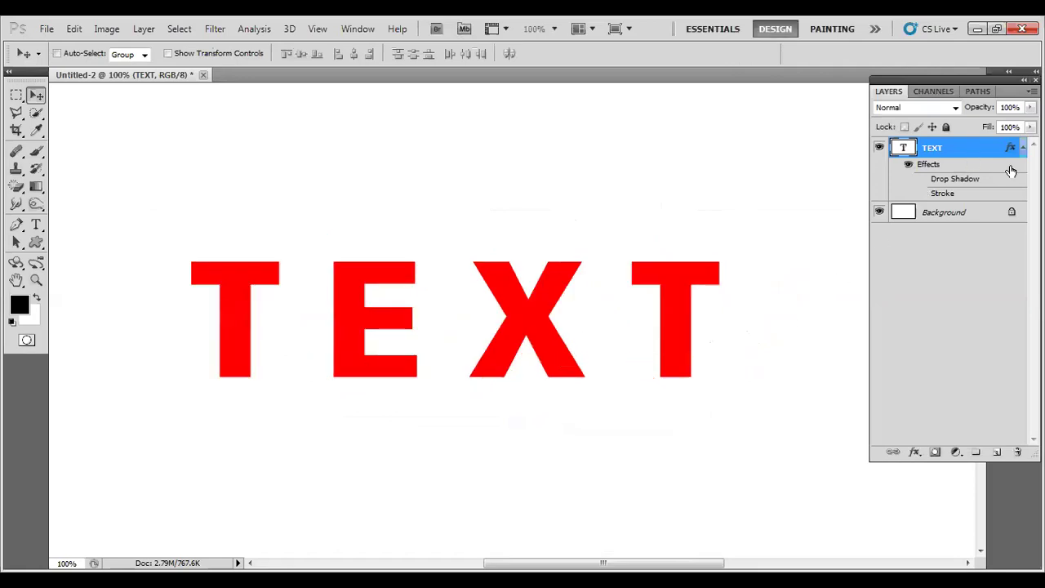
# Step: Duplicate the TEXT layer and rasterize the type of the copy
pyautogui.click(1022, 149)
pyautogui.moveTo(1009, 148); pyautogui.dragTo(997, 448)
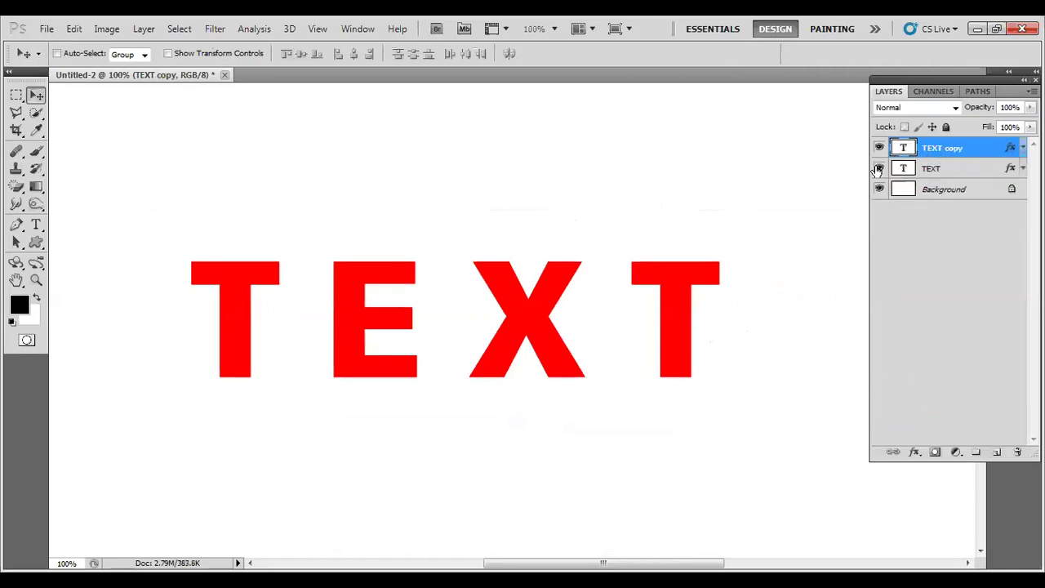
pyautogui.rightClick(935, 151)
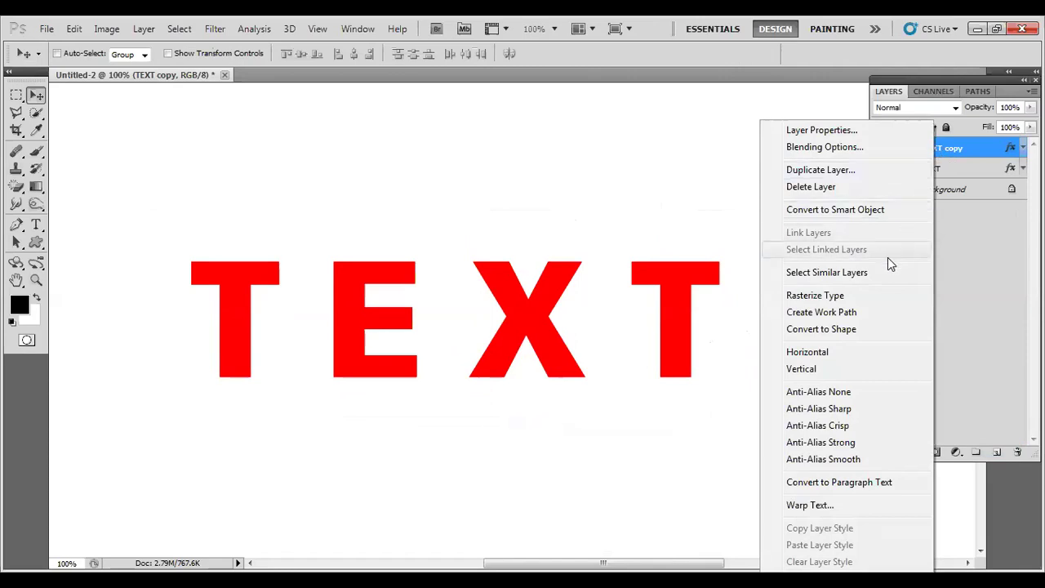
pyautogui.click(856, 296)
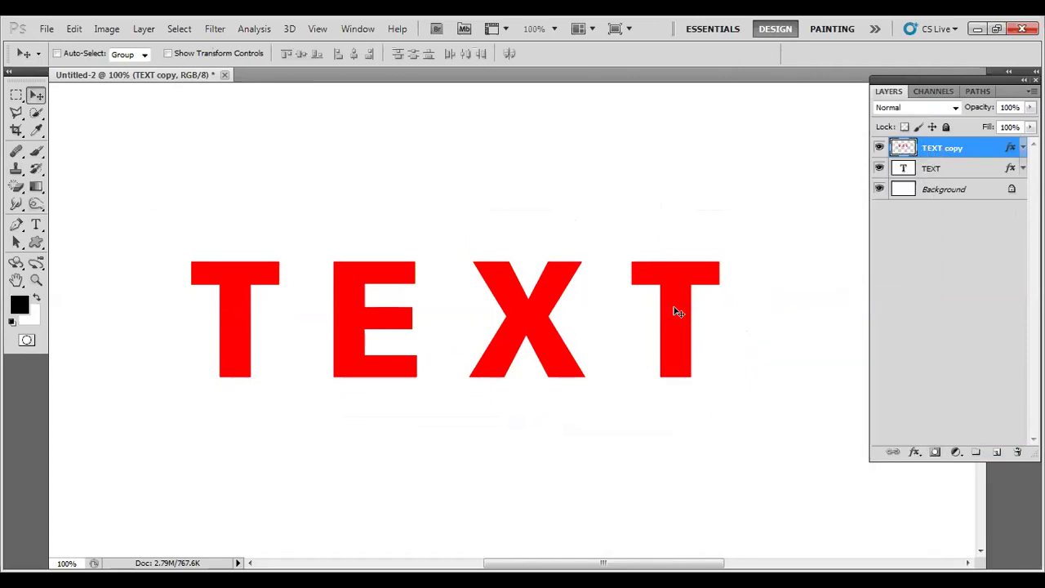
# Step: Hide the original TEXT layer and reposition the rasterized copy slightly higher on the canvas
pyautogui.moveTo(677, 308); pyautogui.dragTo(674, 251)
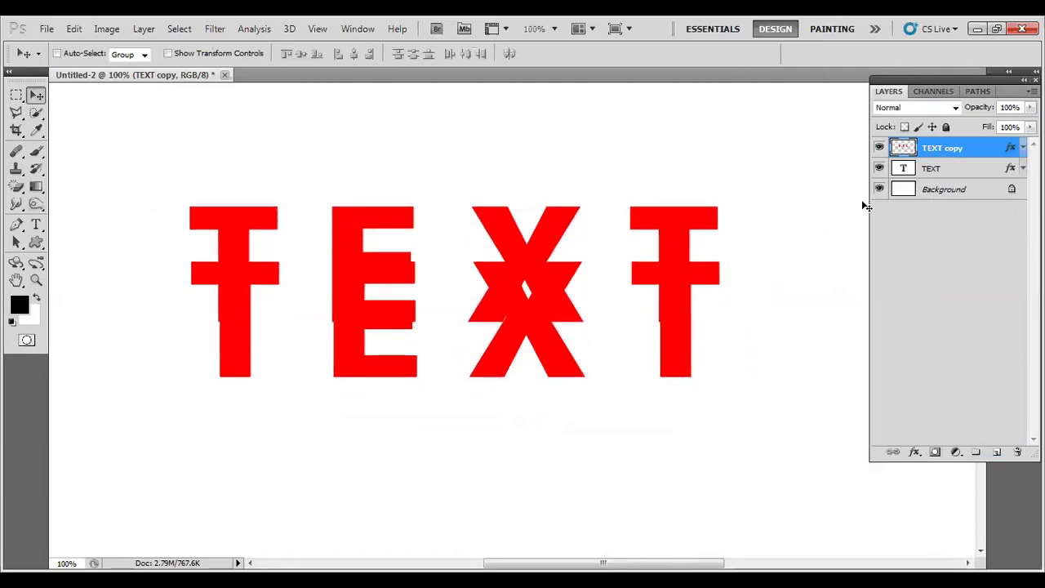
pyautogui.click(880, 168)
pyautogui.moveTo(542, 285); pyautogui.dragTo(540, 304)
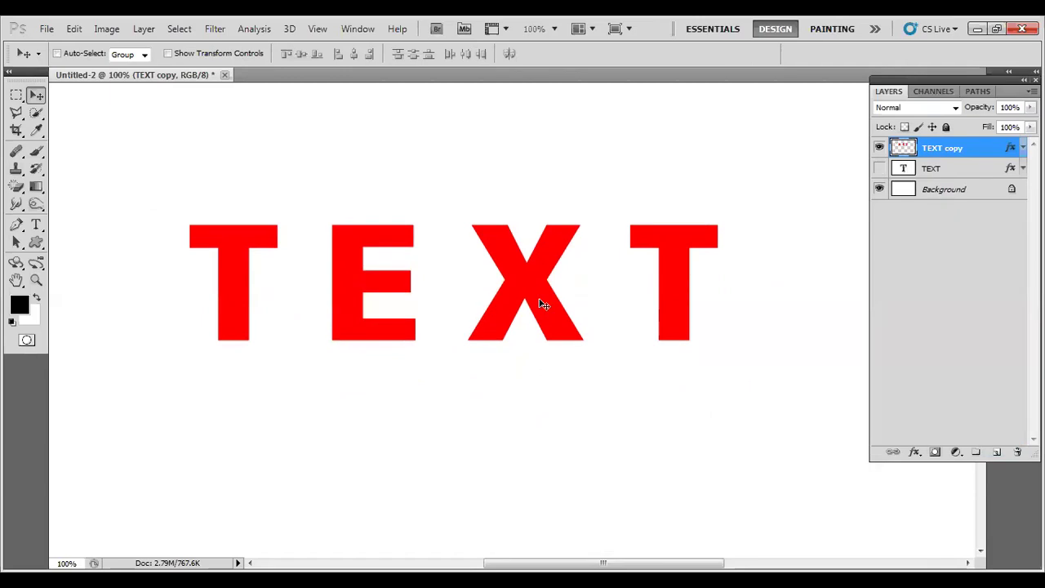
# Step: Try typing filler letters over the rasterized word with the Type tool and discard the new text layer
pyautogui.press('t')
pyautogui.click(517, 275)
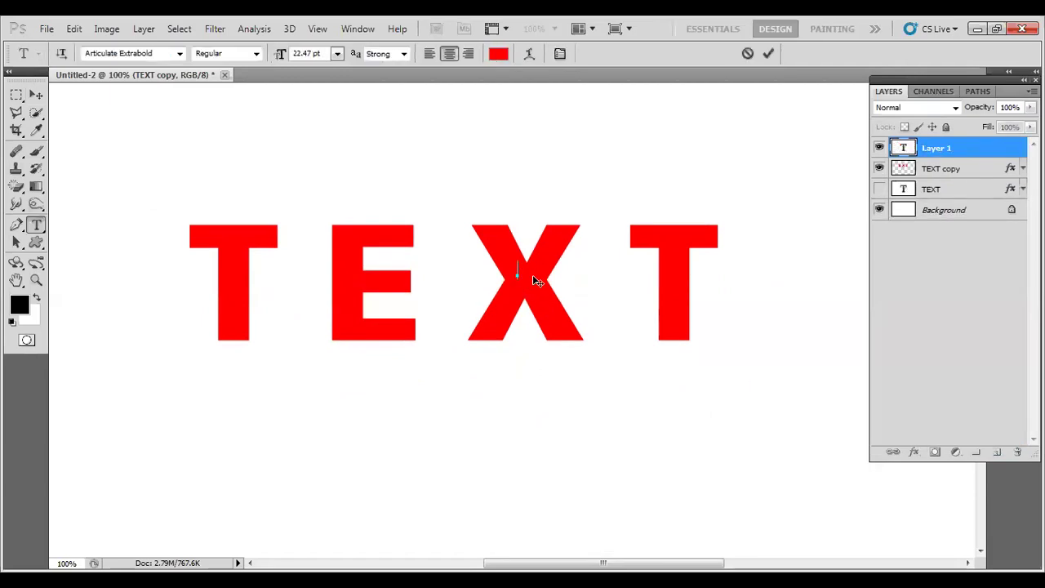
pyautogui.write('SDSDSDSDSDSDSDA')
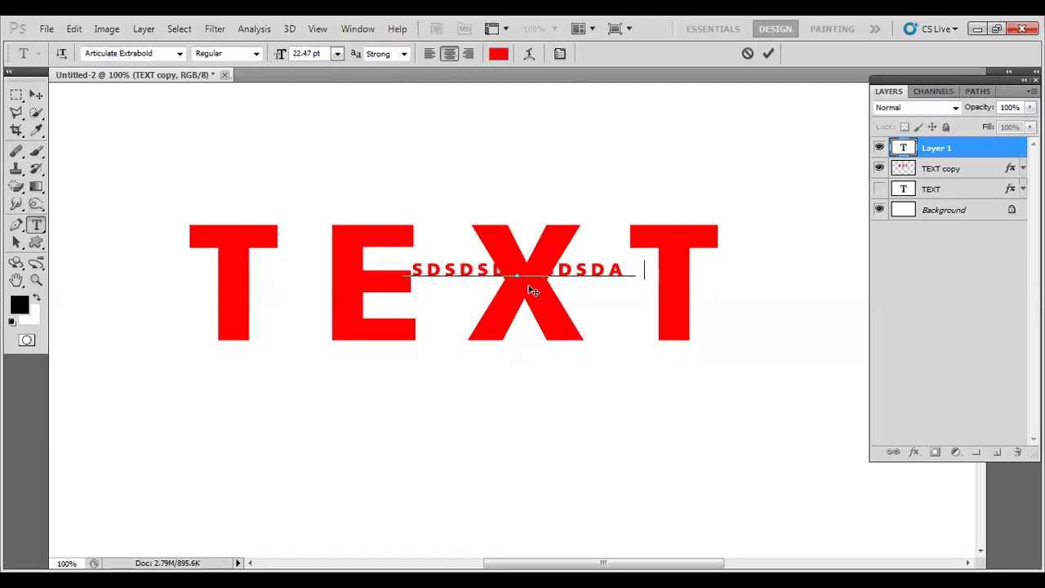
pyautogui.write('DAASD')
pyautogui.click(742, 56)
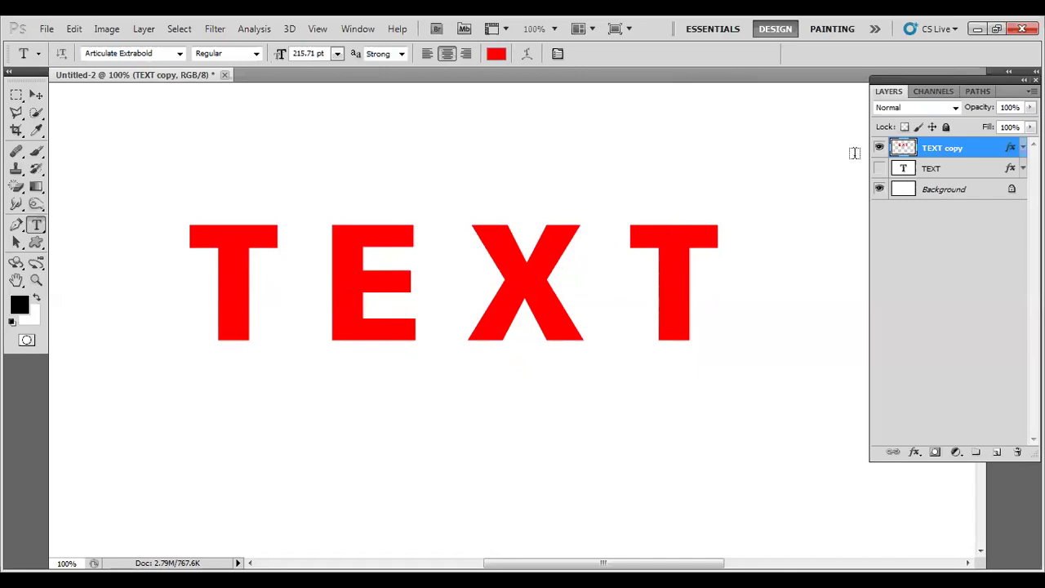
# Step: Try a Perspective transform on the rasterized TEXT copy, slanting it and tapering the word toward its last letter, commit it, and undo it
pyautogui.click(36, 95)
pyautogui.click(73, 29)
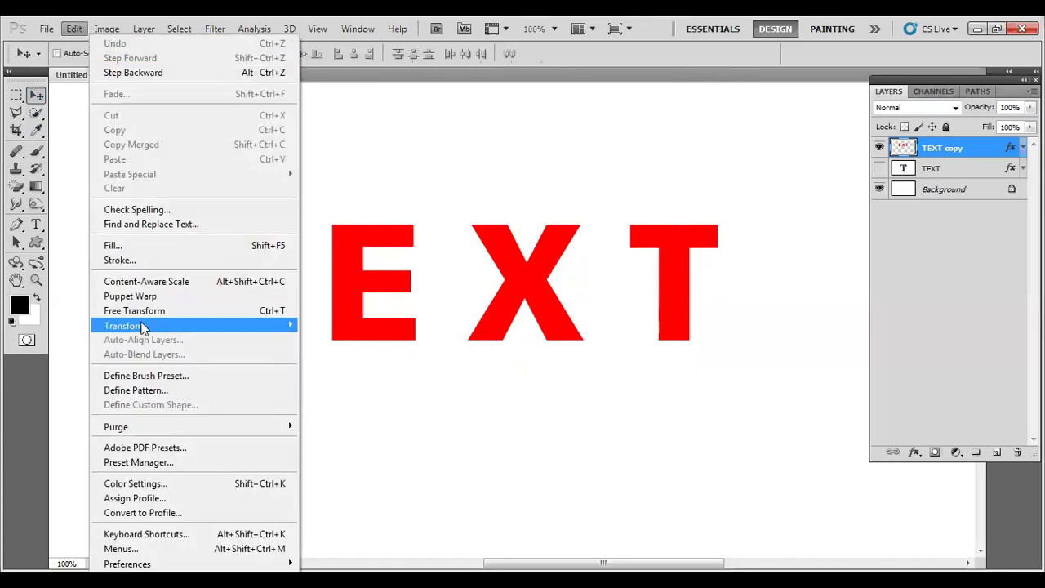
pyautogui.click(269, 306)
pyautogui.rightClick(533, 280)
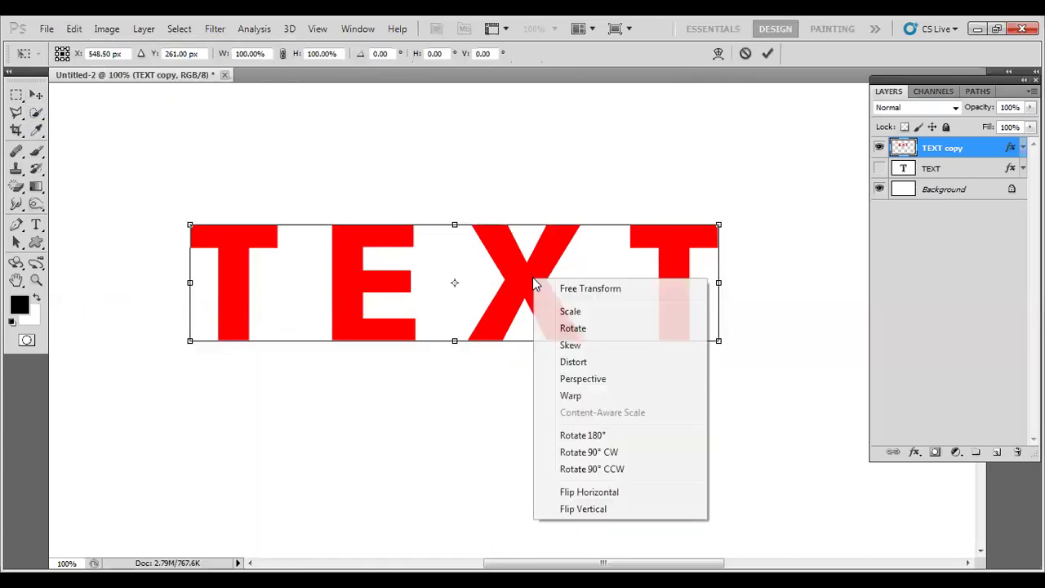
pyautogui.click(564, 380)
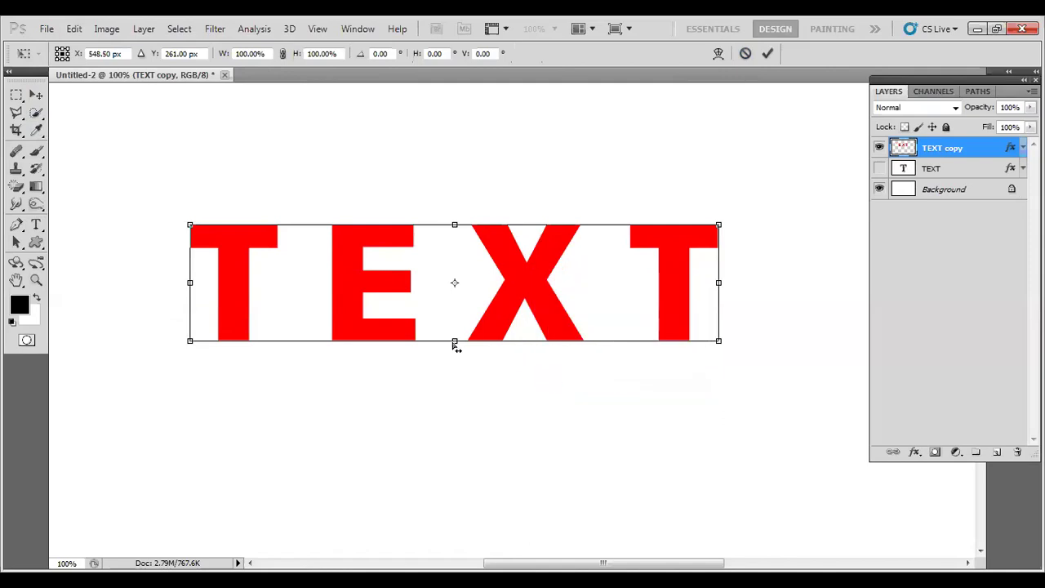
pyautogui.moveTo(455, 343); pyautogui.dragTo(489, 342)
pyautogui.moveTo(721, 230); pyautogui.dragTo(717, 162)
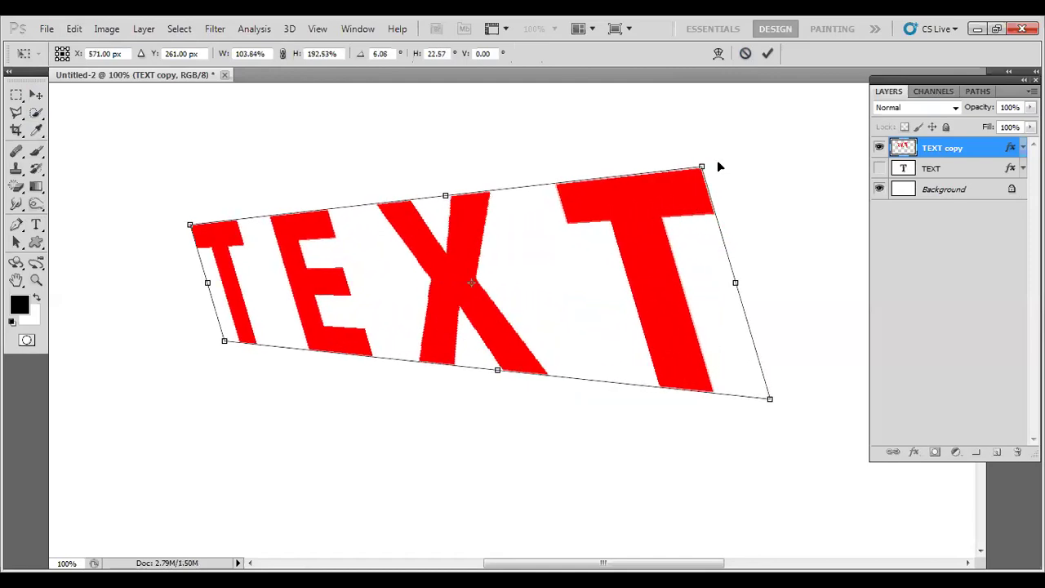
pyautogui.moveTo(191, 228); pyautogui.dragTo(180, 195)
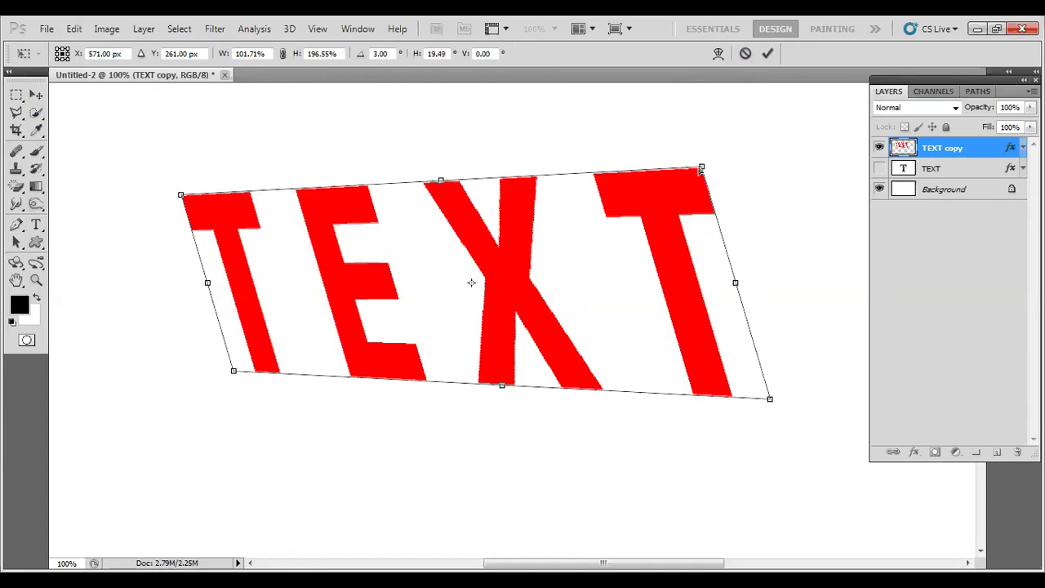
pyautogui.moveTo(702, 172); pyautogui.dragTo(726, 249)
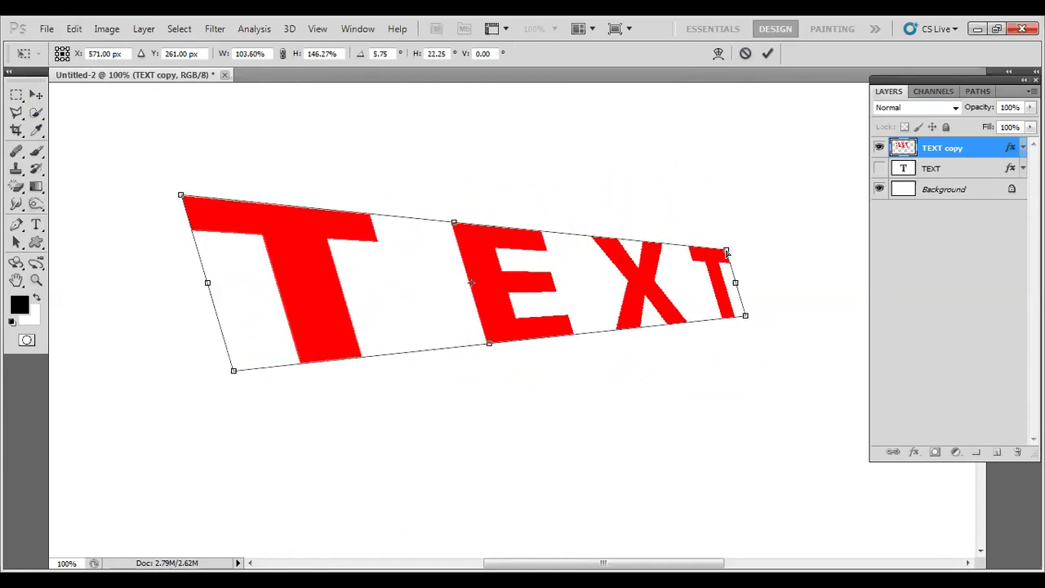
pyautogui.click(768, 53)
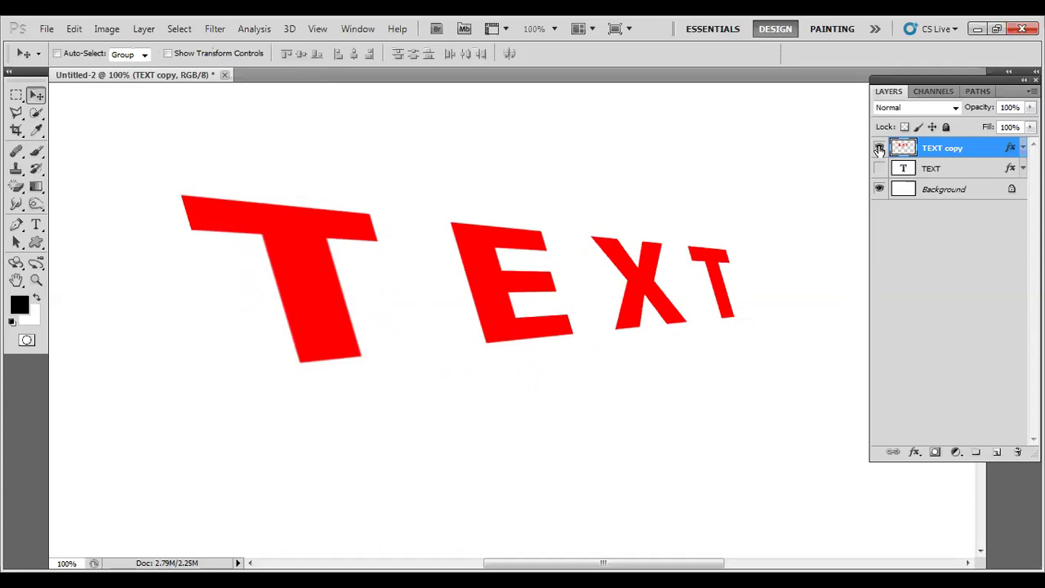
pyautogui.hotkey('ctrl', 'z')
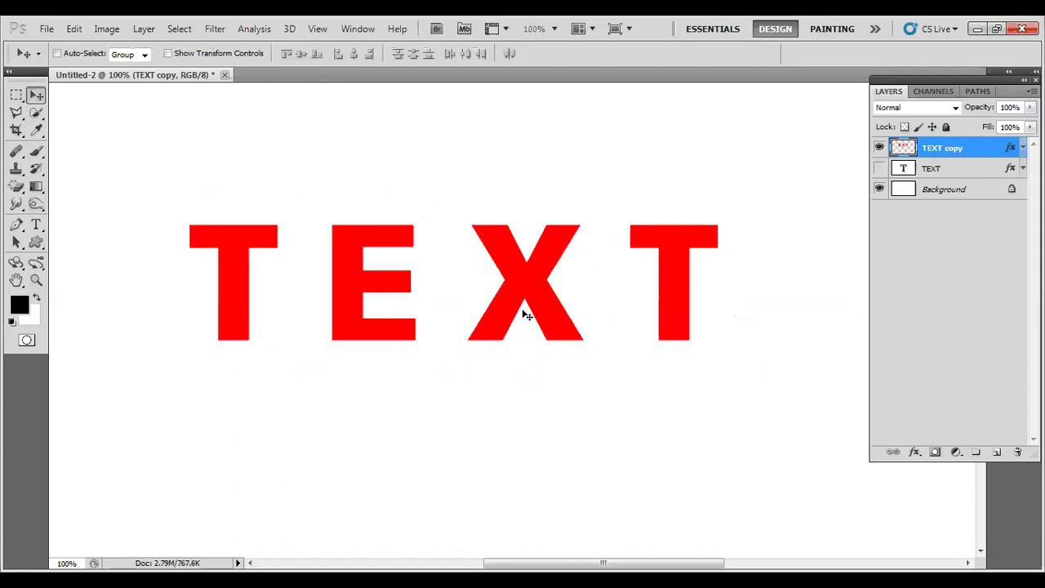
# Step: Apply a custom Warp to the rasterized TEXT copy, bulging its upper edge upward near the E and its lower edge downward near the X
pyautogui.click(73, 29)
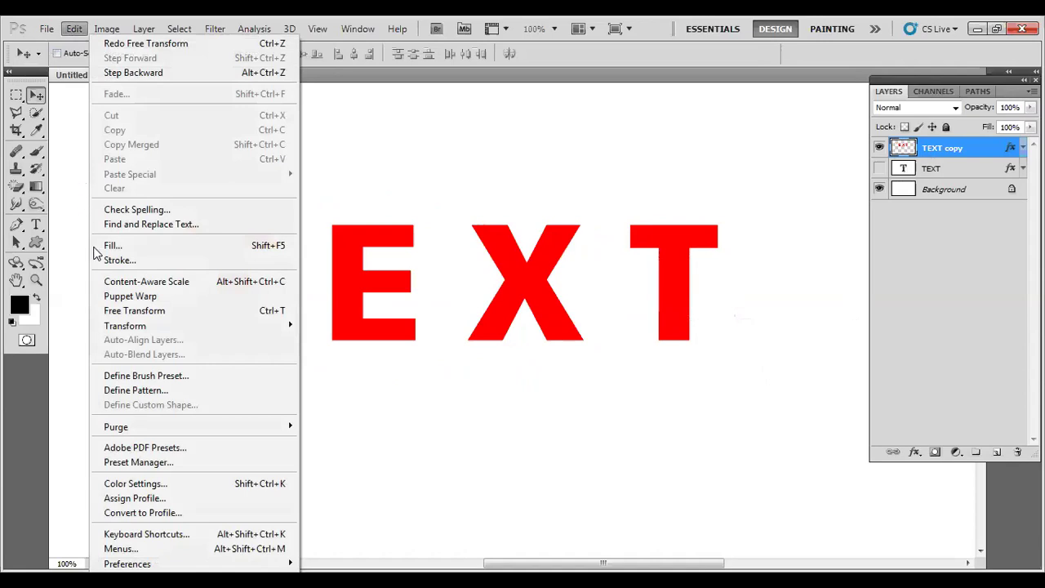
pyautogui.click(134, 311)
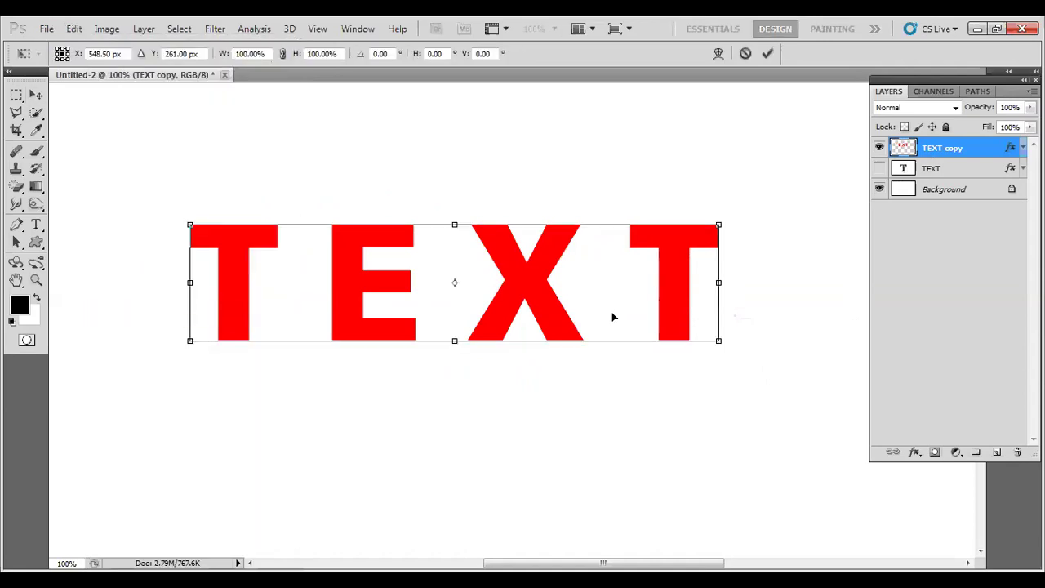
pyautogui.rightClick(536, 270)
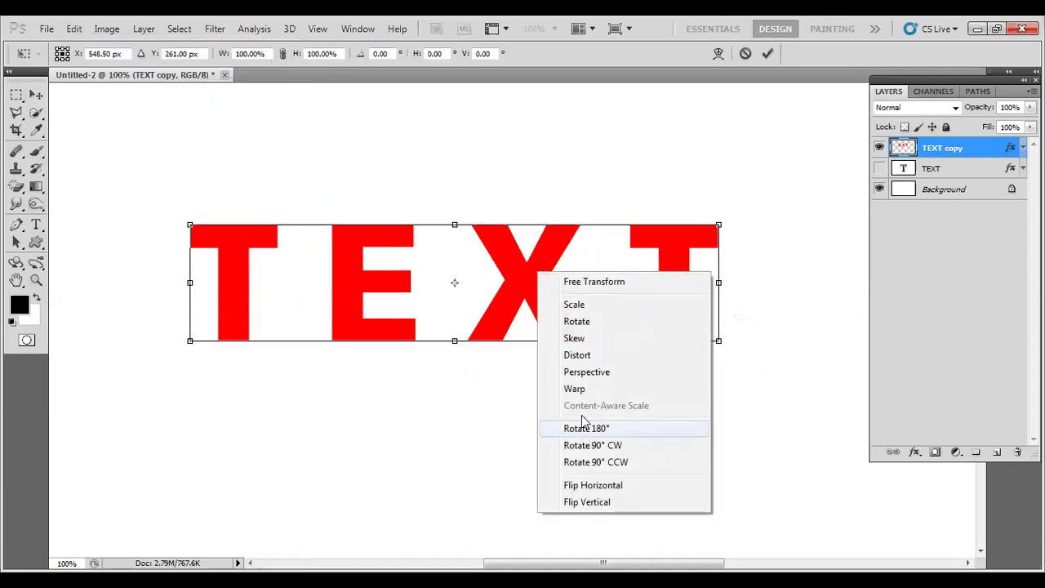
pyautogui.click(575, 390)
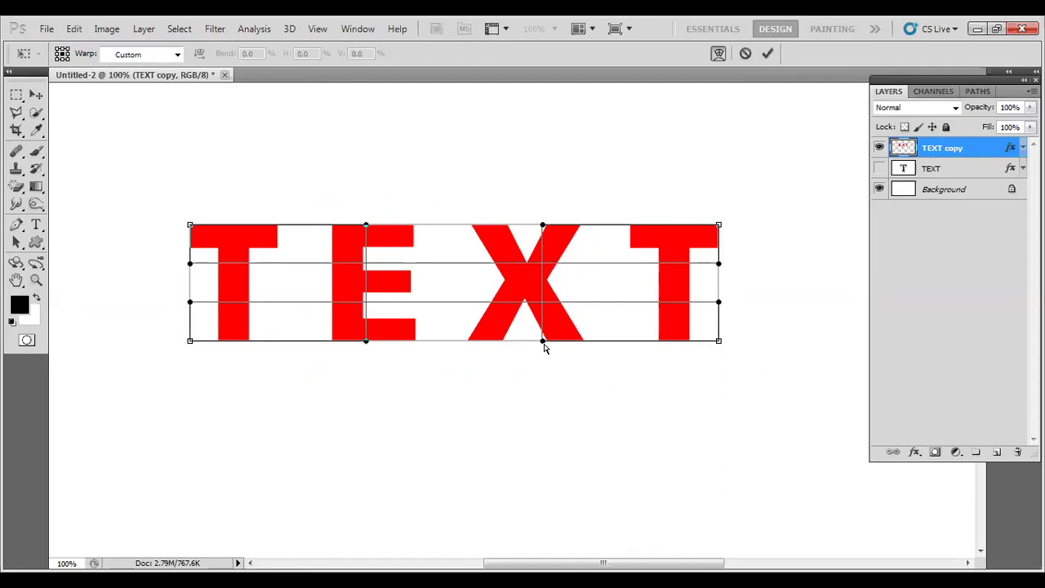
pyautogui.moveTo(542, 343); pyautogui.dragTo(545, 389)
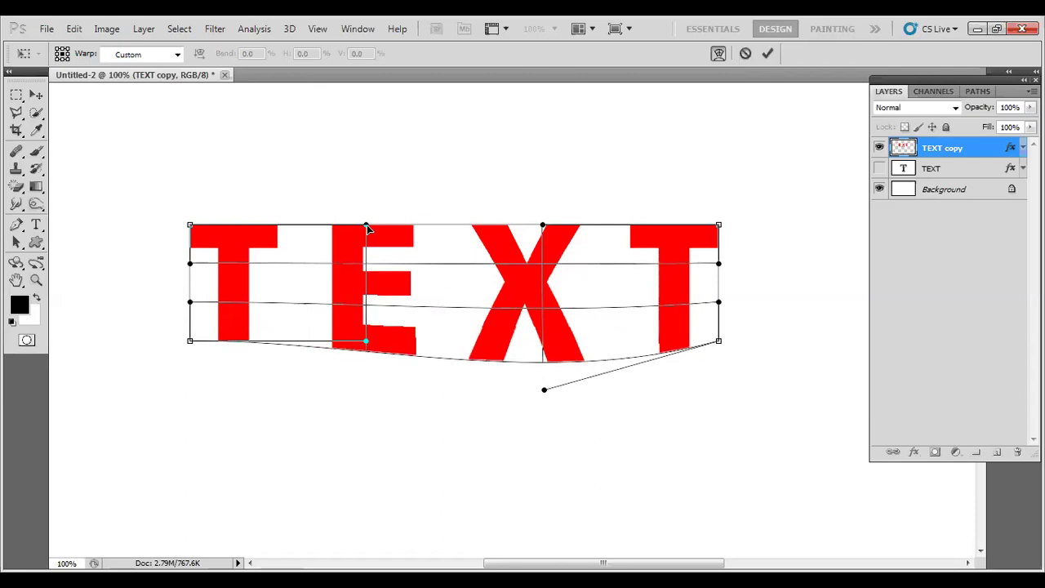
pyautogui.moveTo(368, 228); pyautogui.dragTo(364, 117)
pyautogui.moveTo(545, 391); pyautogui.dragTo(547, 436)
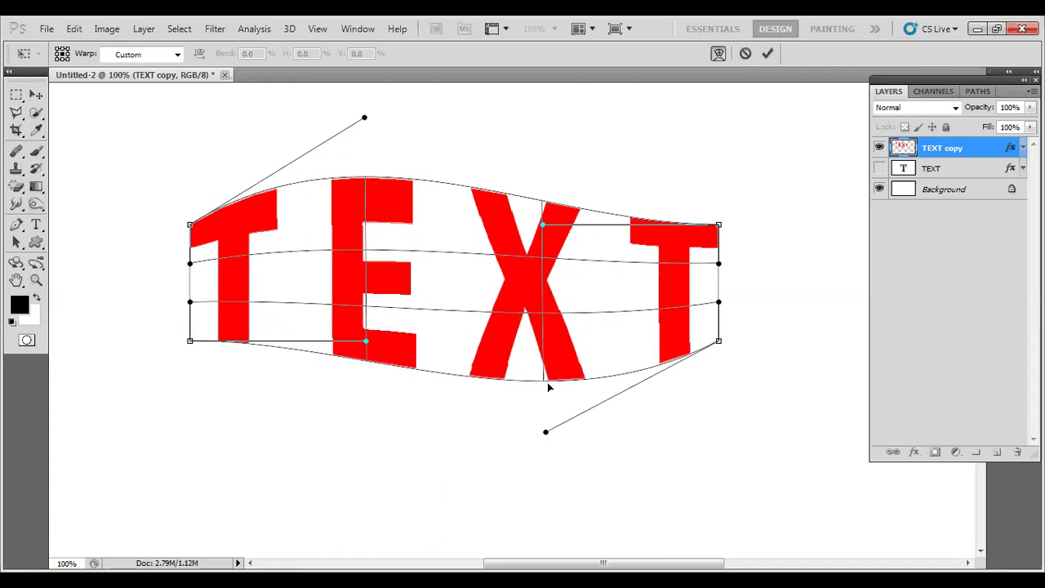
pyautogui.moveTo(364, 120); pyautogui.dragTo(363, 95)
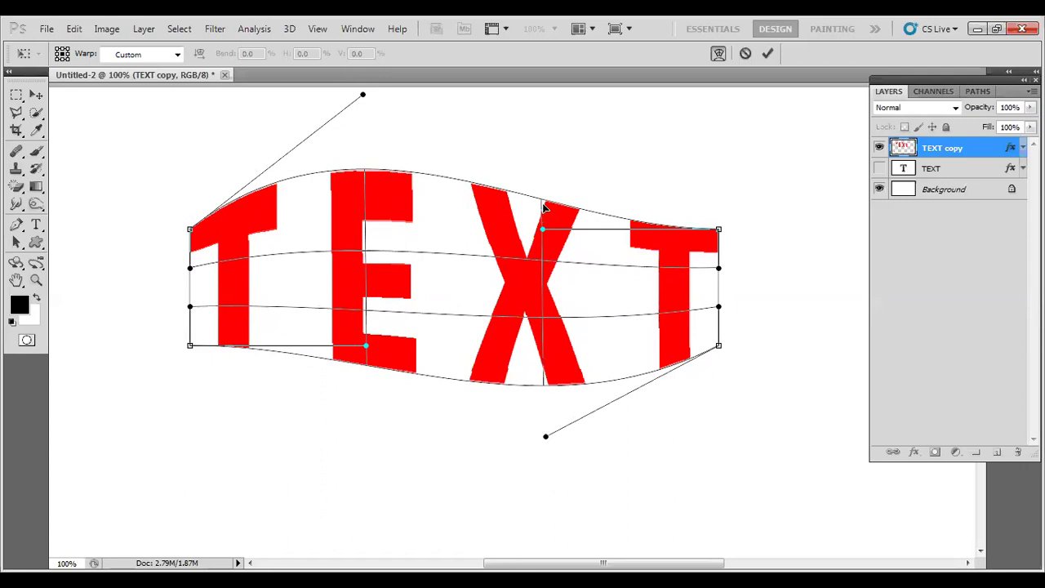
pyautogui.click(767, 53)
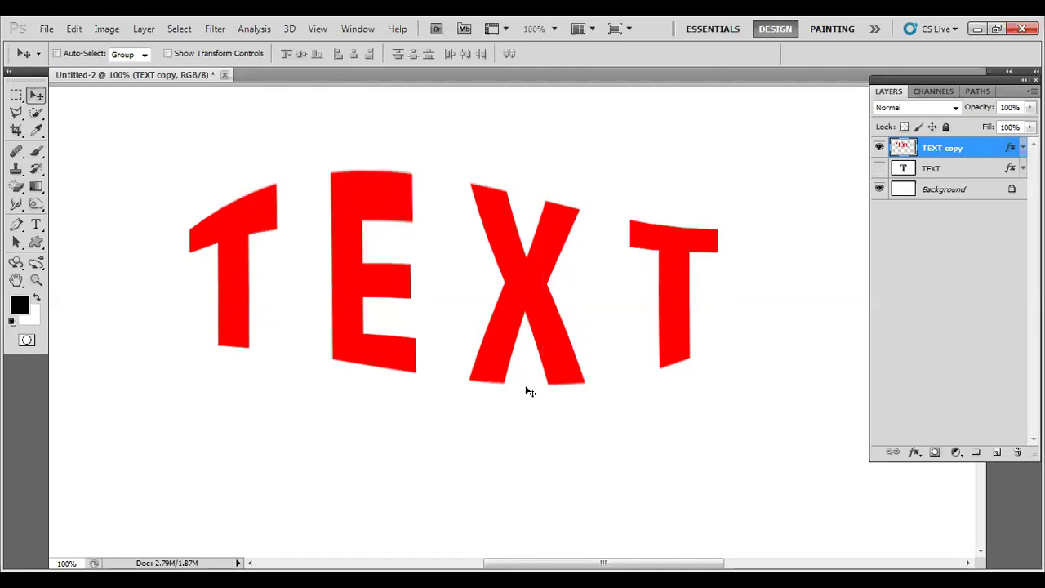
# Step: Enable a Stroke in the layer style of the TEXT copy, and try Gradient Overlay before turning it off again
pyautogui.rightClick(968, 152)
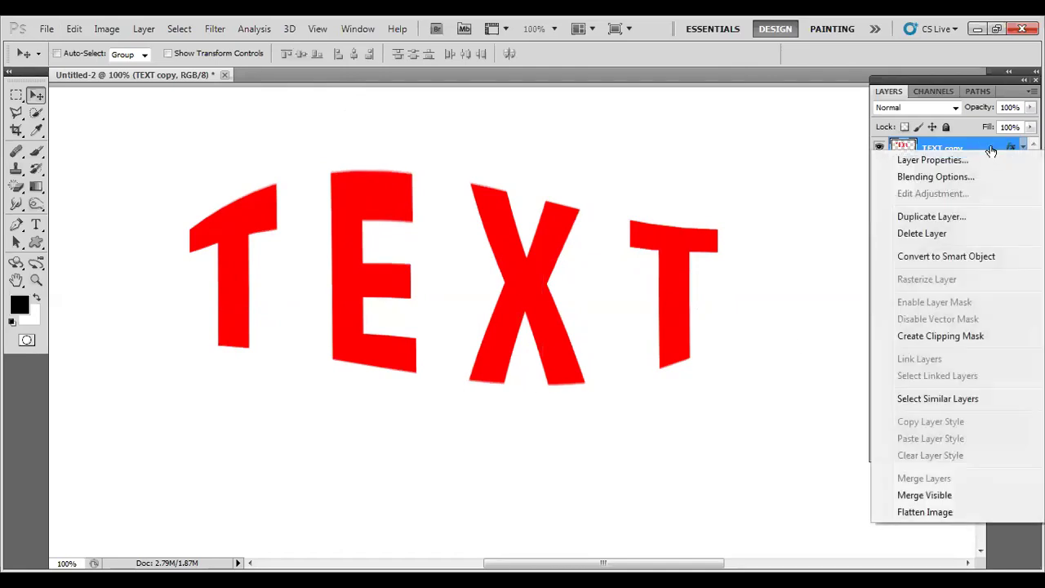
pyautogui.click(998, 151)
pyautogui.doubleClick(1010, 153)
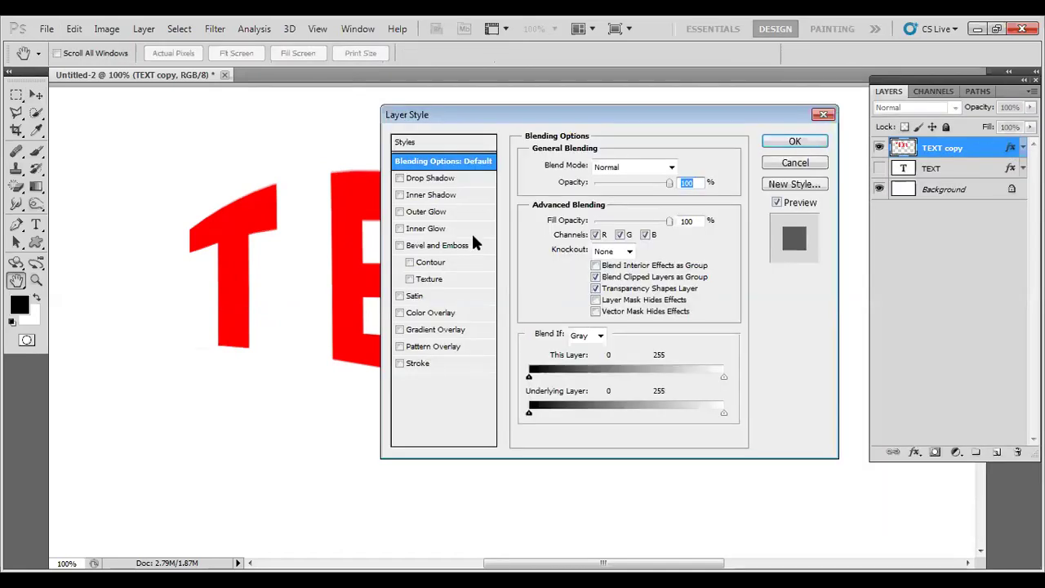
pyautogui.moveTo(493, 125); pyautogui.dragTo(728, 140)
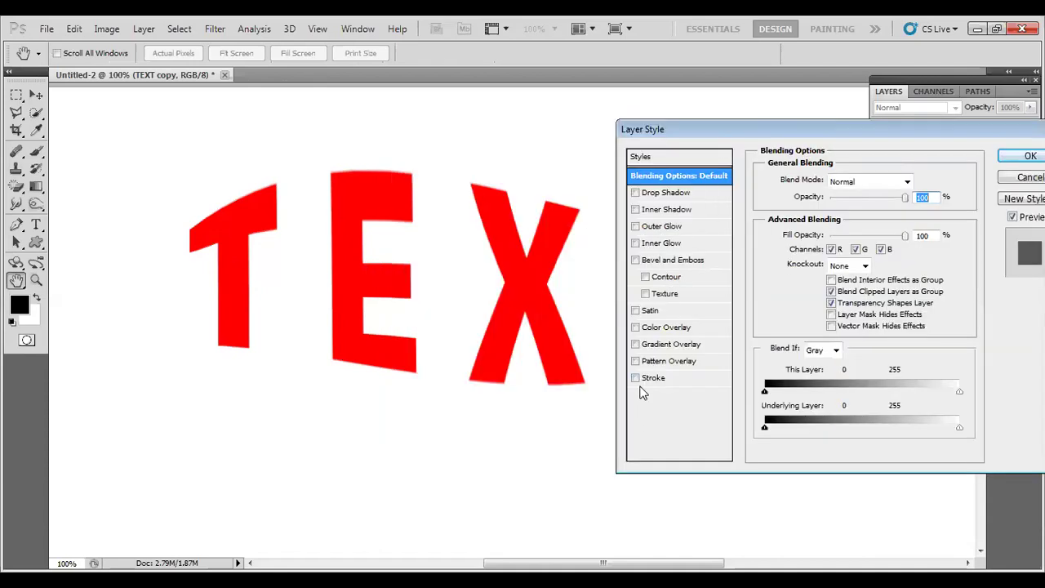
pyautogui.click(635, 378)
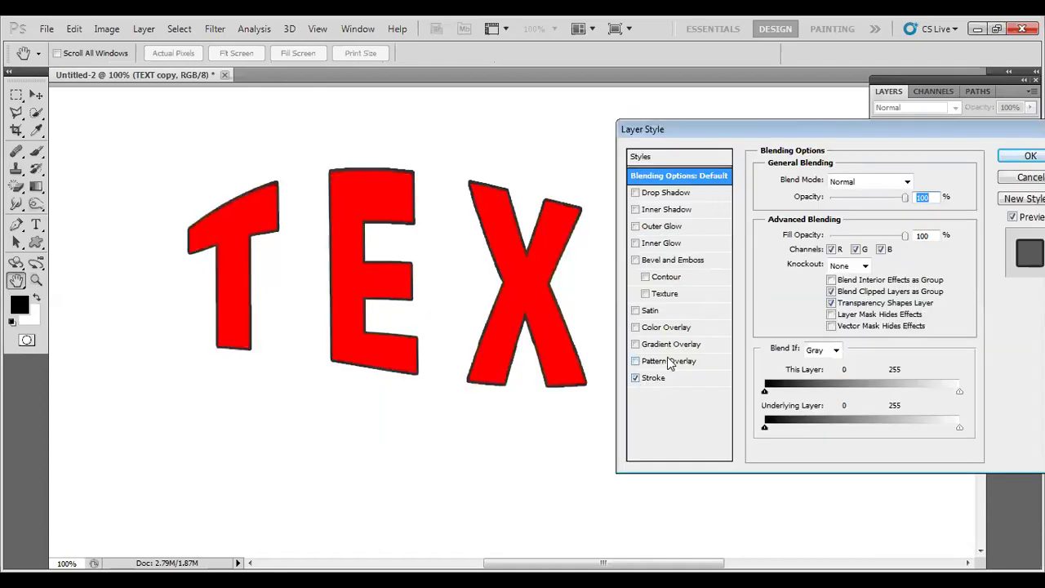
pyautogui.click(636, 345)
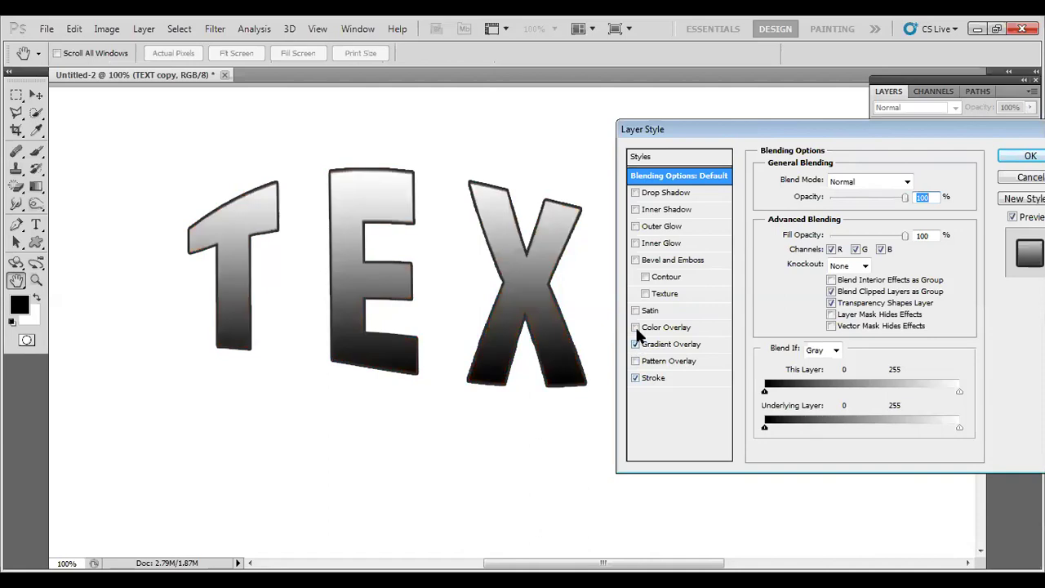
pyautogui.click(635, 345)
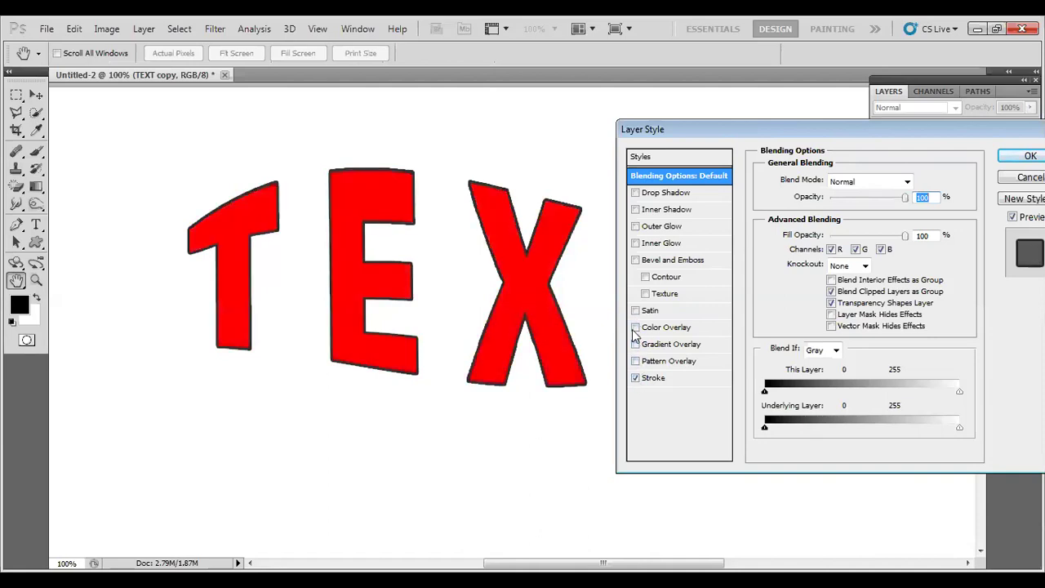
# Step: Add Drop Shadow and Bevel and Emboss to the TEXT copy, apply the layer style, and collapse the layer's effects list
pyautogui.click(635, 193)
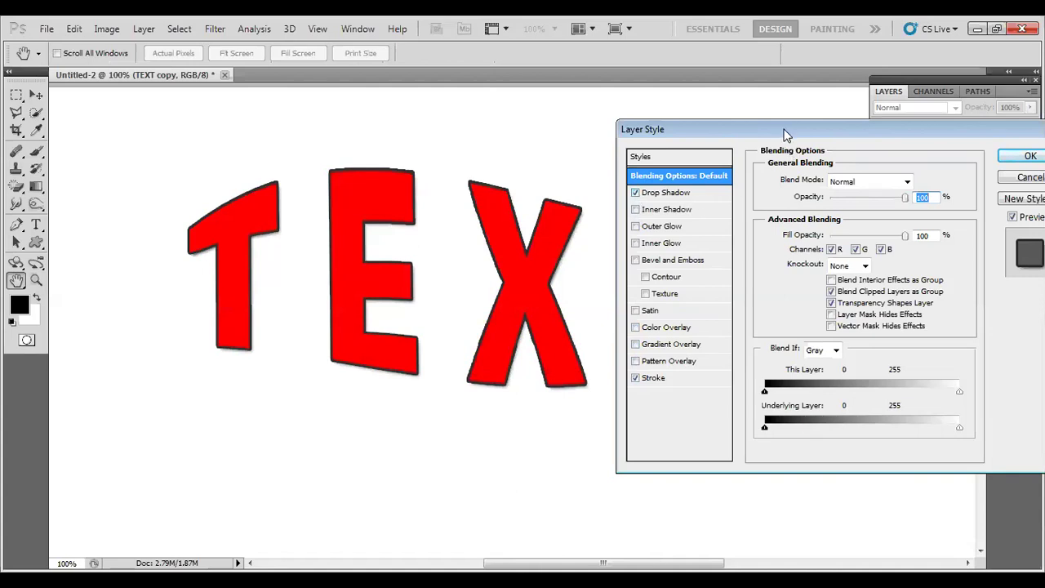
pyautogui.moveTo(784, 135); pyautogui.dragTo(707, 188)
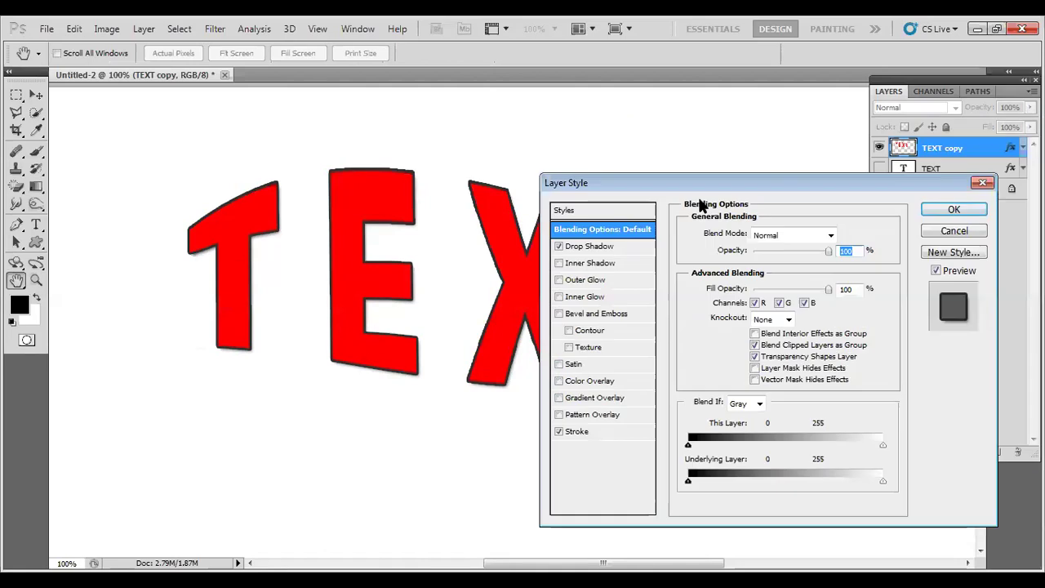
pyautogui.click(560, 314)
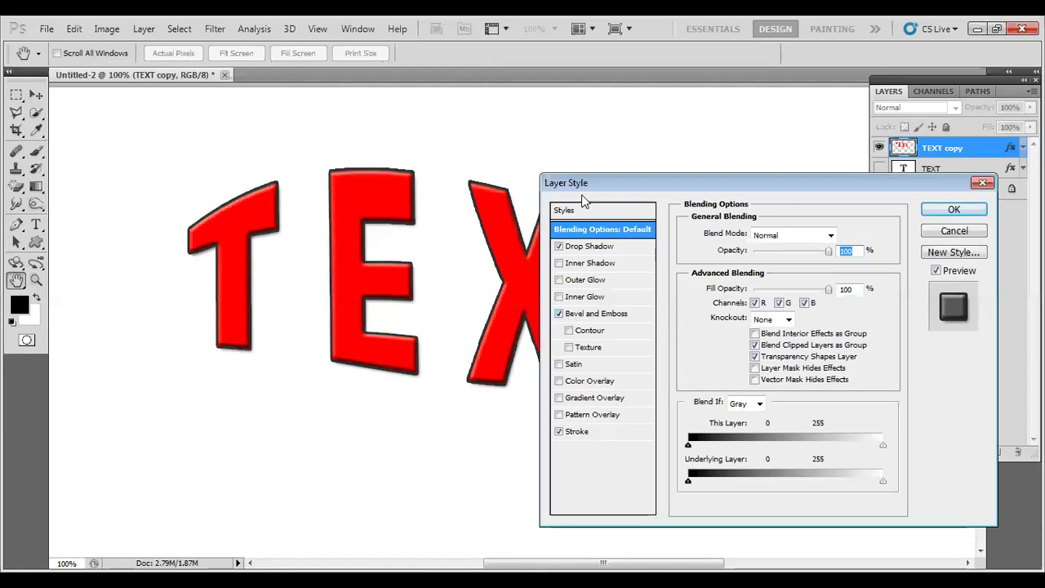
pyautogui.moveTo(580, 190); pyautogui.dragTo(730, 190)
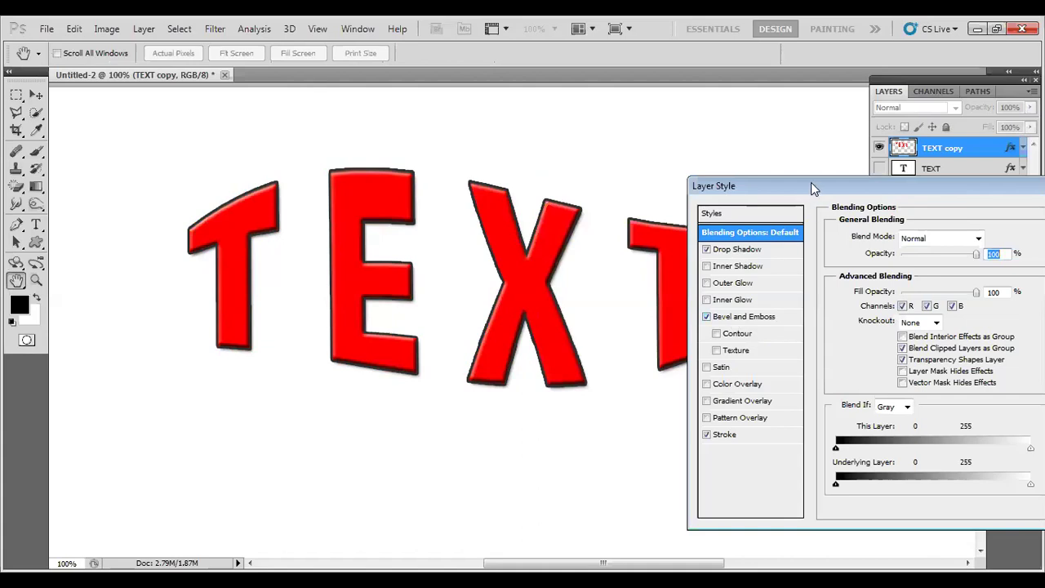
pyautogui.moveTo(813, 184); pyautogui.dragTo(432, 181)
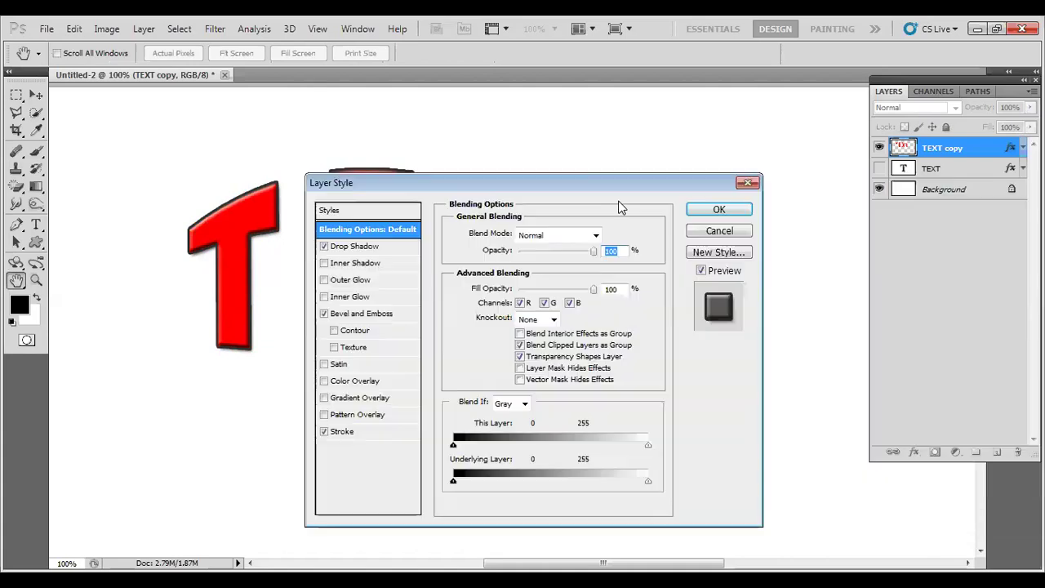
pyautogui.click(703, 213)
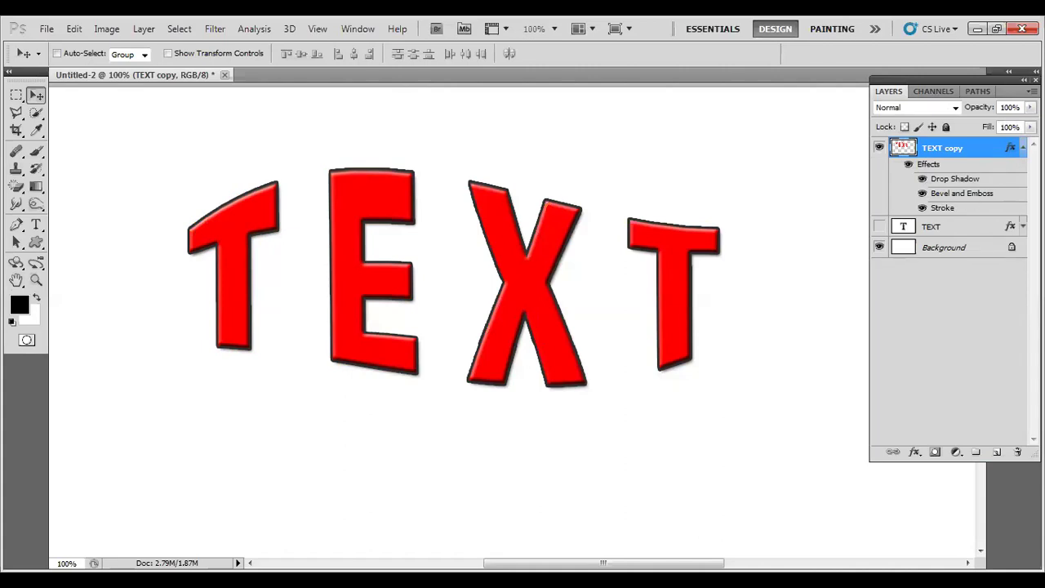
pyautogui.click(1023, 147)
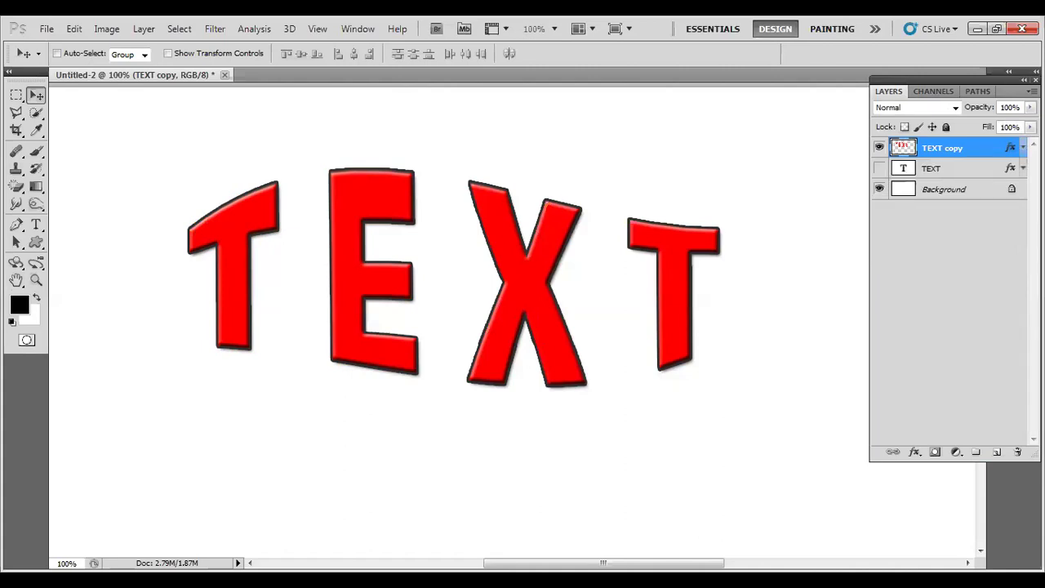
# Step: Compare the original TEXT with the styled copy by toggling both layers' visibility, leaving only the copy shown and selected
pyautogui.click(879, 149)
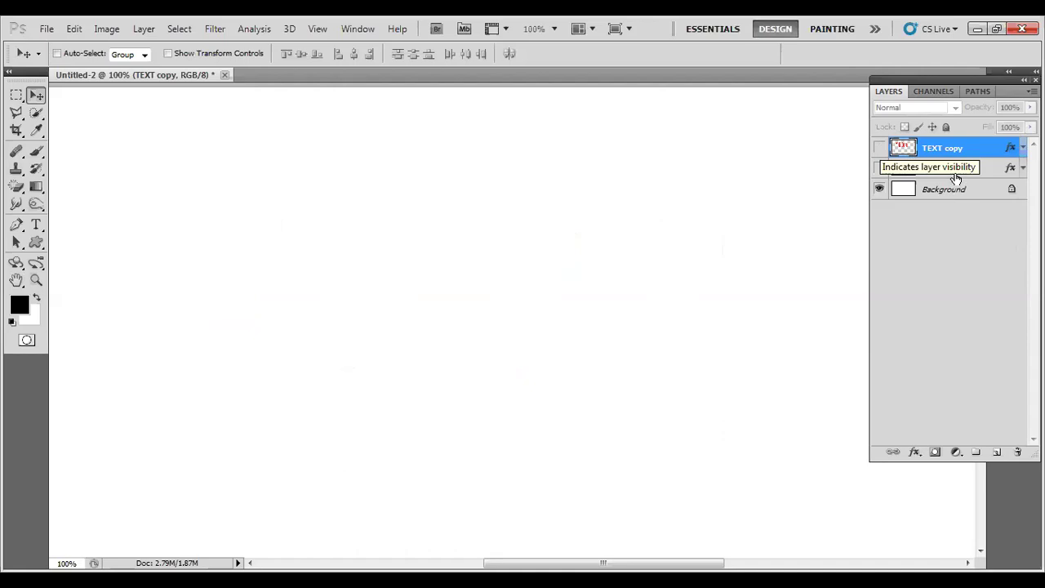
pyautogui.click(878, 169)
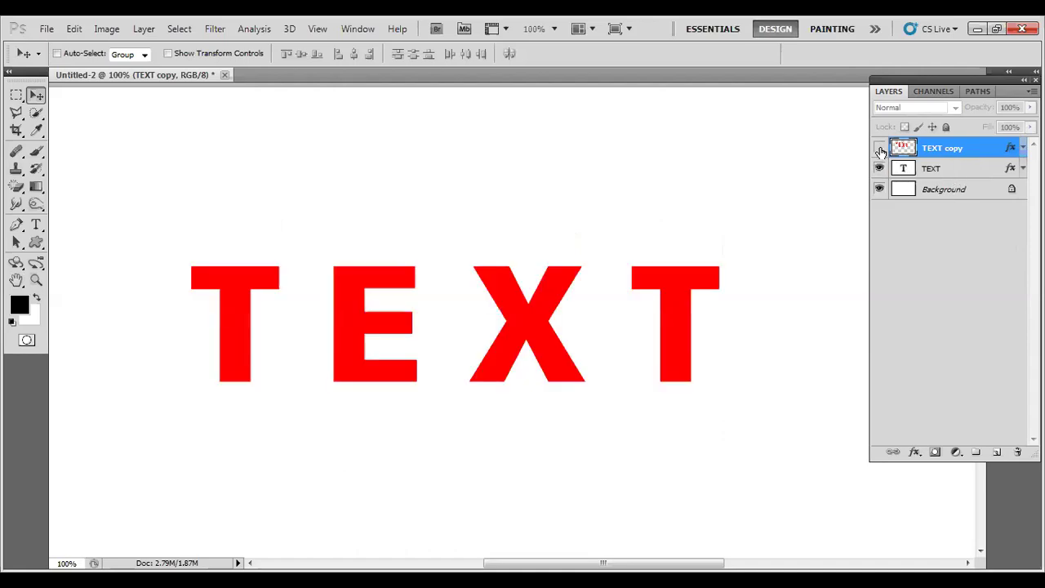
pyautogui.click(880, 147)
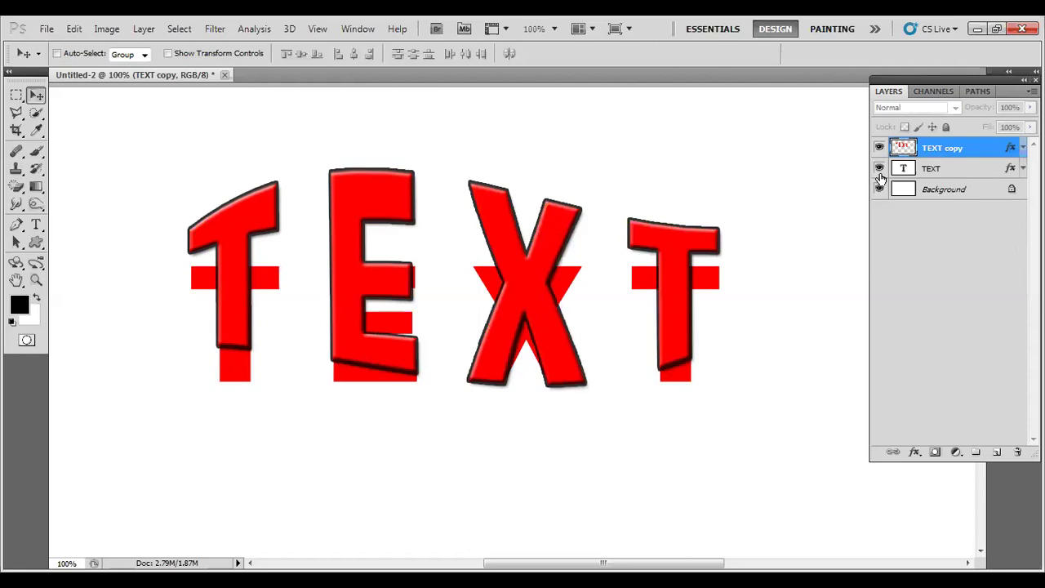
pyautogui.click(879, 168)
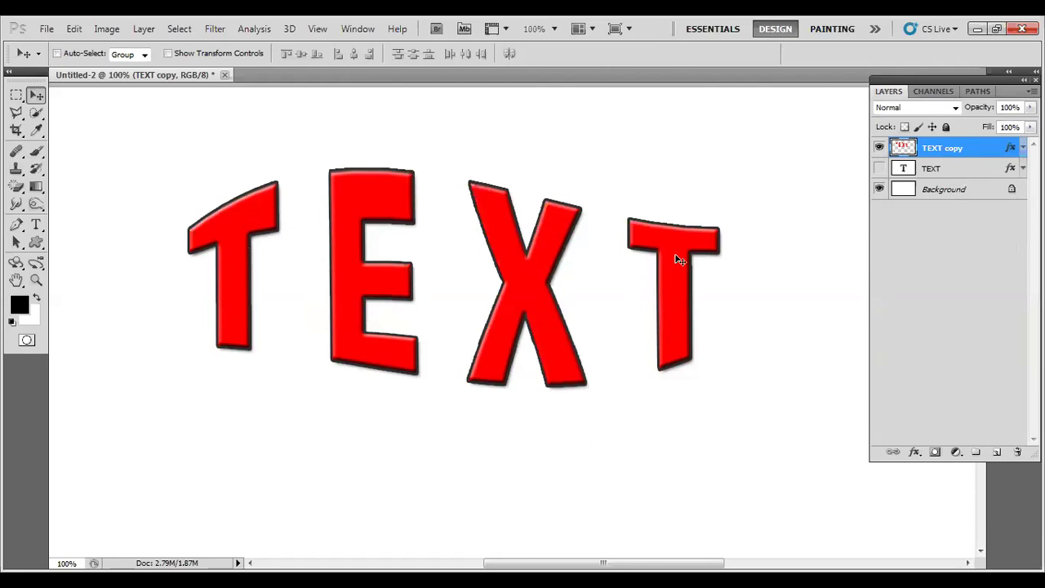
pyautogui.click(880, 168)
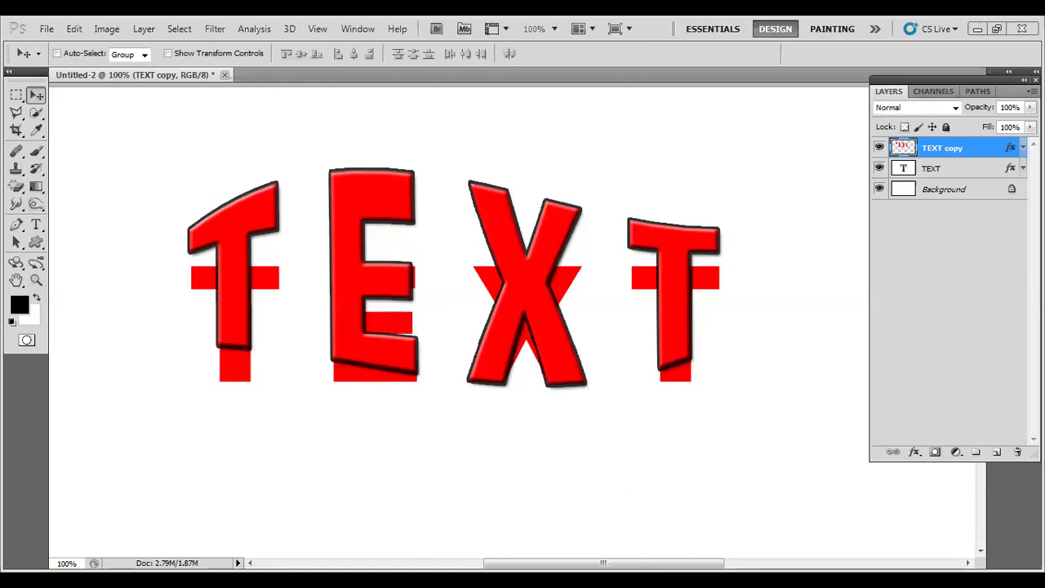
pyautogui.click(879, 169)
pyautogui.click(929, 170)
pyautogui.click(937, 152)
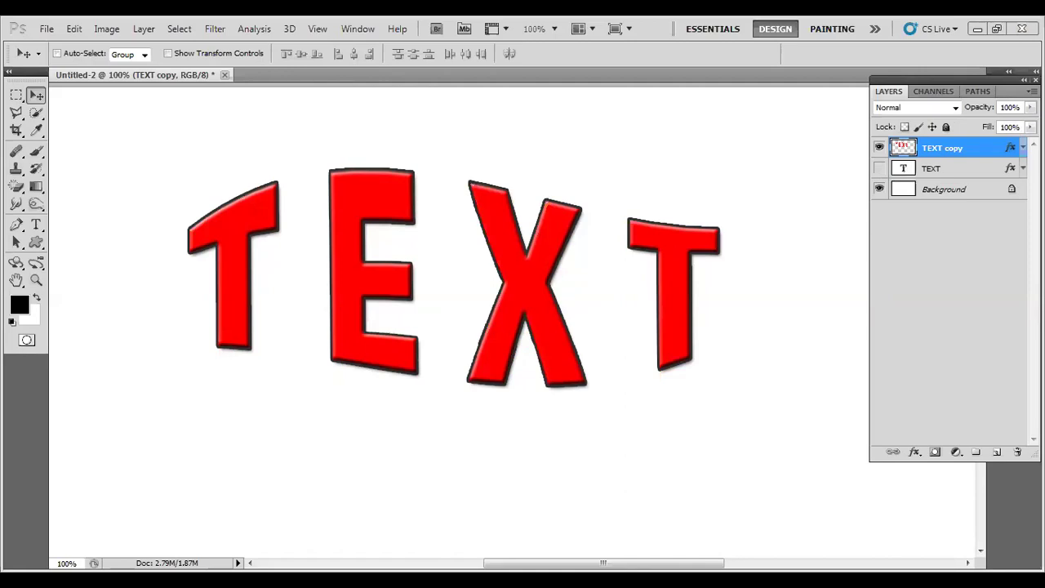
# Step: Show the original TEXT layer and move its text directly below the styled, warped copy
pyautogui.click(947, 172)
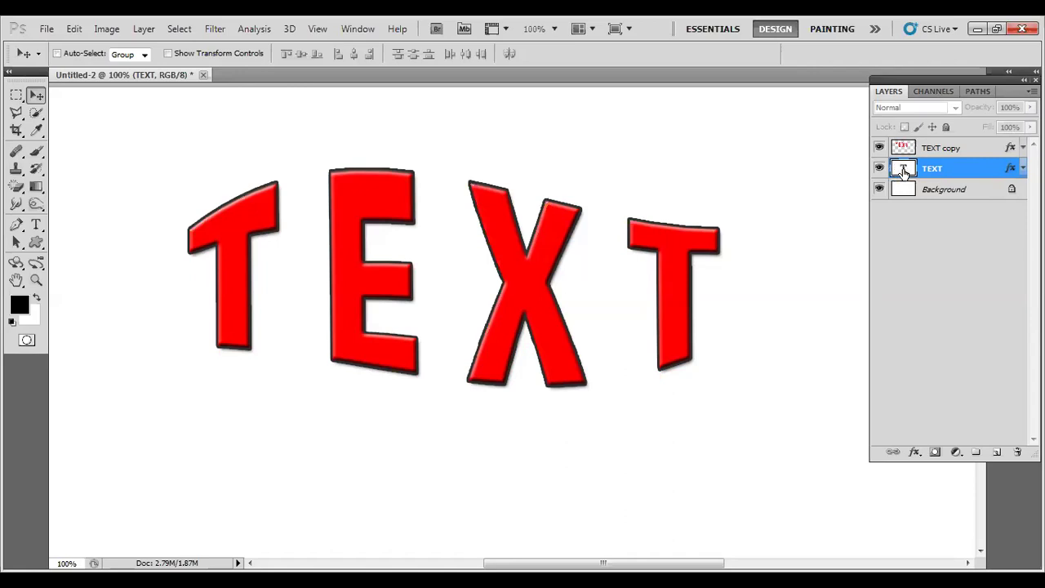
pyautogui.click(879, 168)
pyautogui.moveTo(517, 346); pyautogui.dragTo(518, 473)
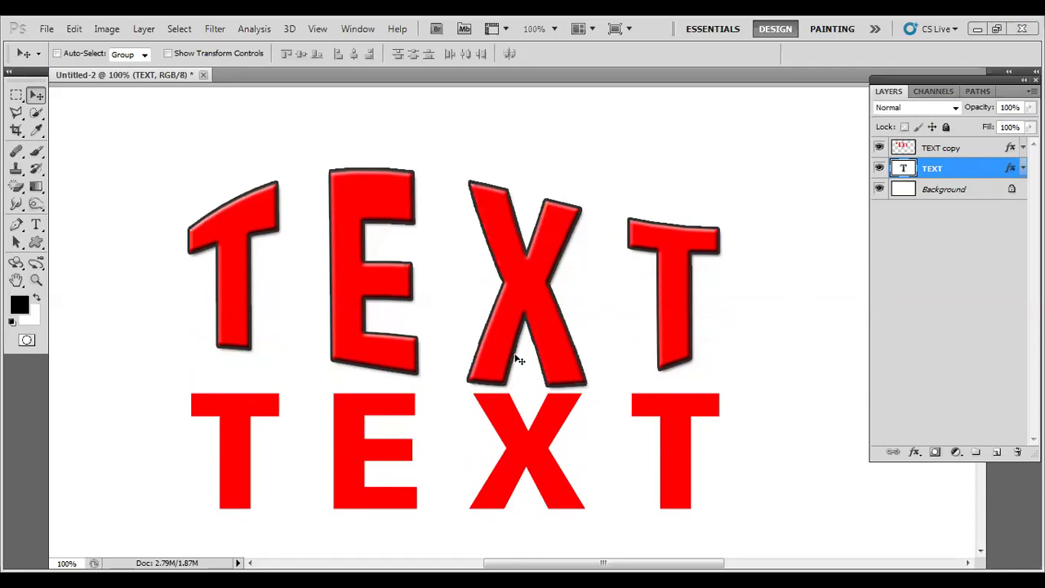
pyautogui.moveTo(710, 341); pyautogui.dragTo(685, 288)
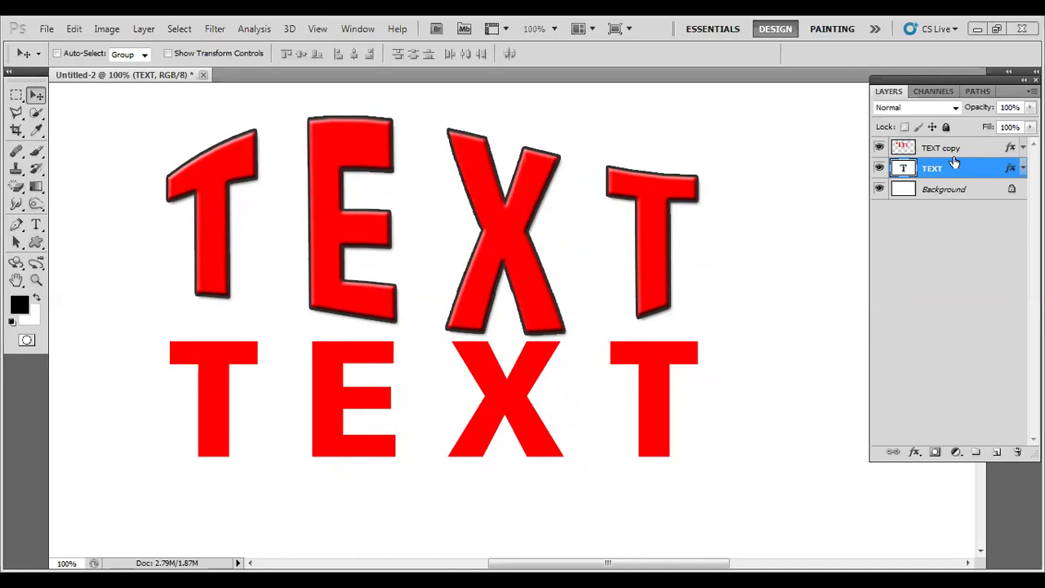
# Step: Copy the layer style of TEXT copy and paste it onto the original TEXT layer
pyautogui.rightClick(1009, 152)
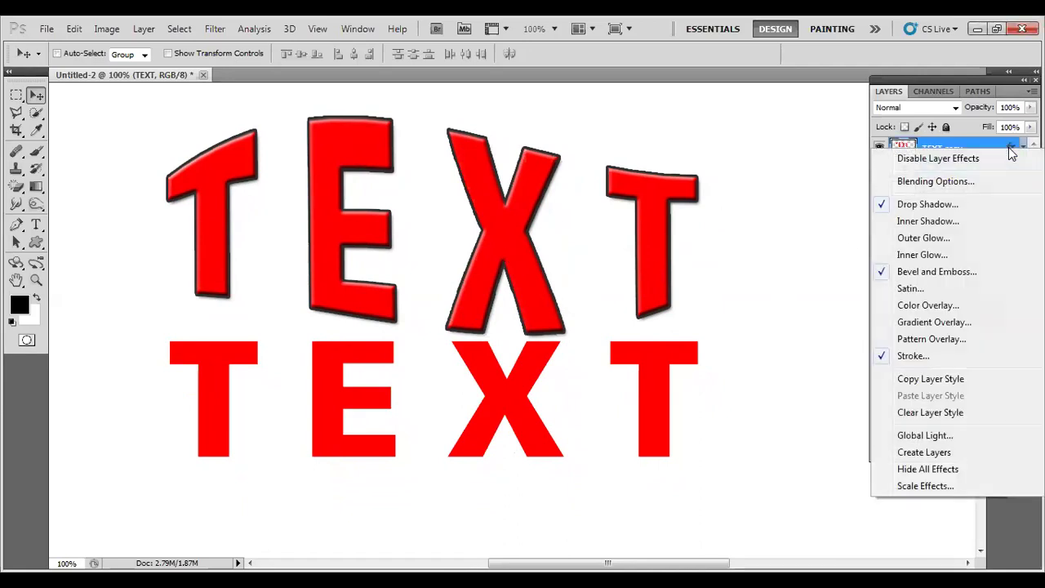
pyautogui.click(927, 381)
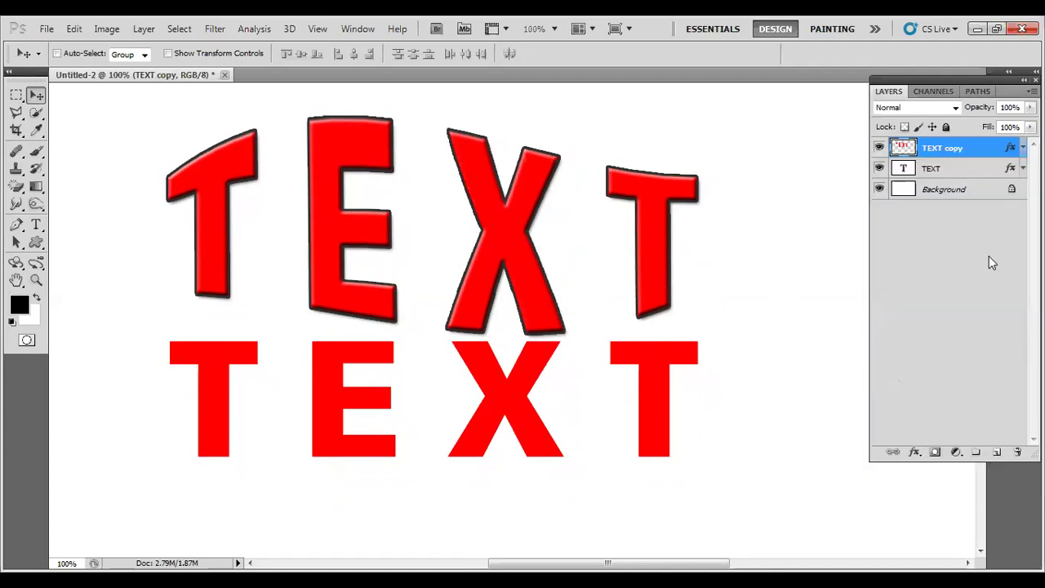
pyautogui.rightClick(1010, 170)
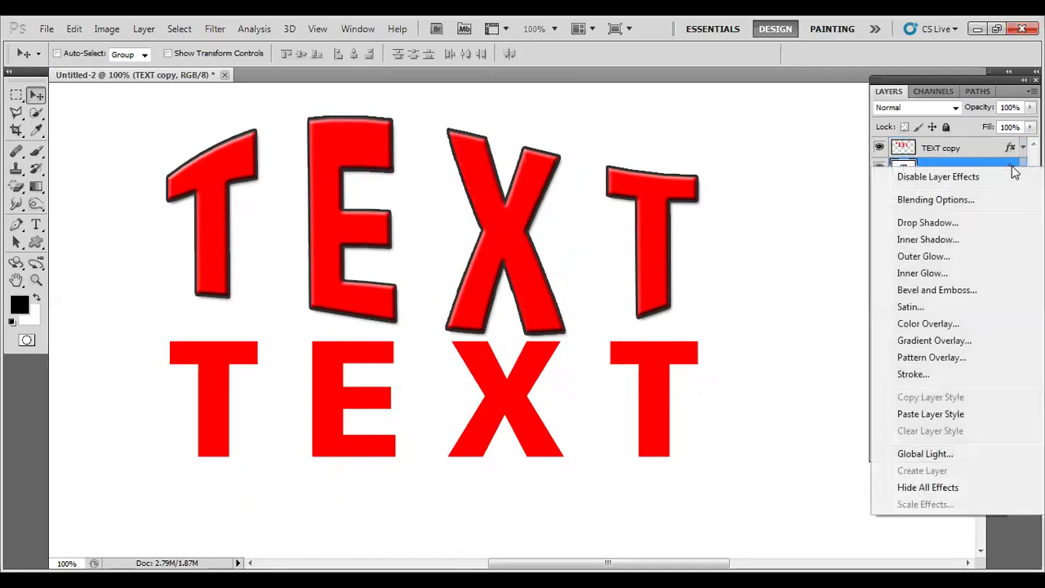
pyautogui.click(934, 415)
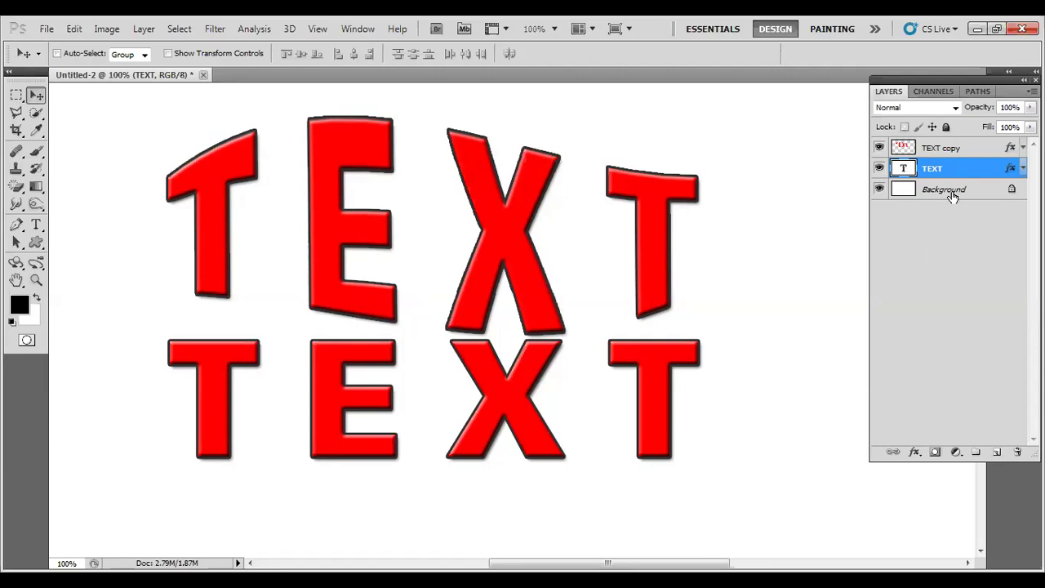
# Step: Duplicate the TEXT layer, leave only the duplicate and Background visible, and move the duplicate up toward the canvas middle
pyautogui.click(879, 148)
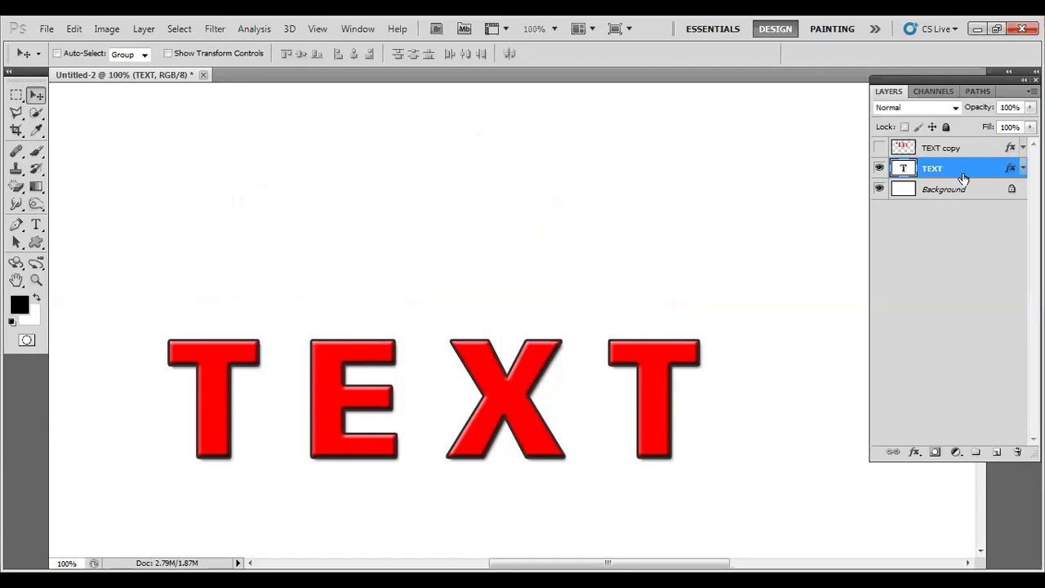
pyautogui.moveTo(961, 180); pyautogui.dragTo(994, 451)
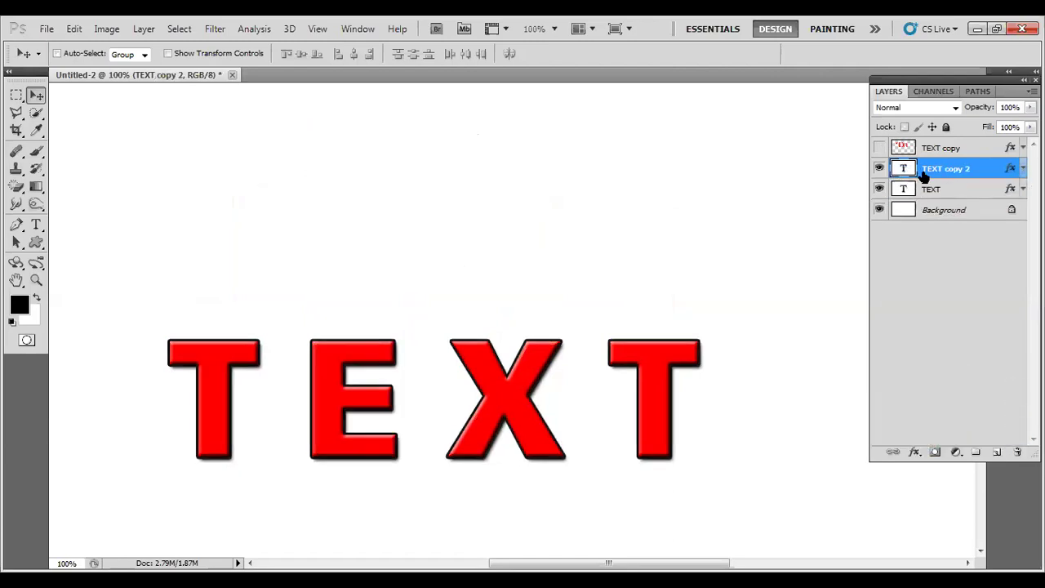
pyautogui.click(879, 190)
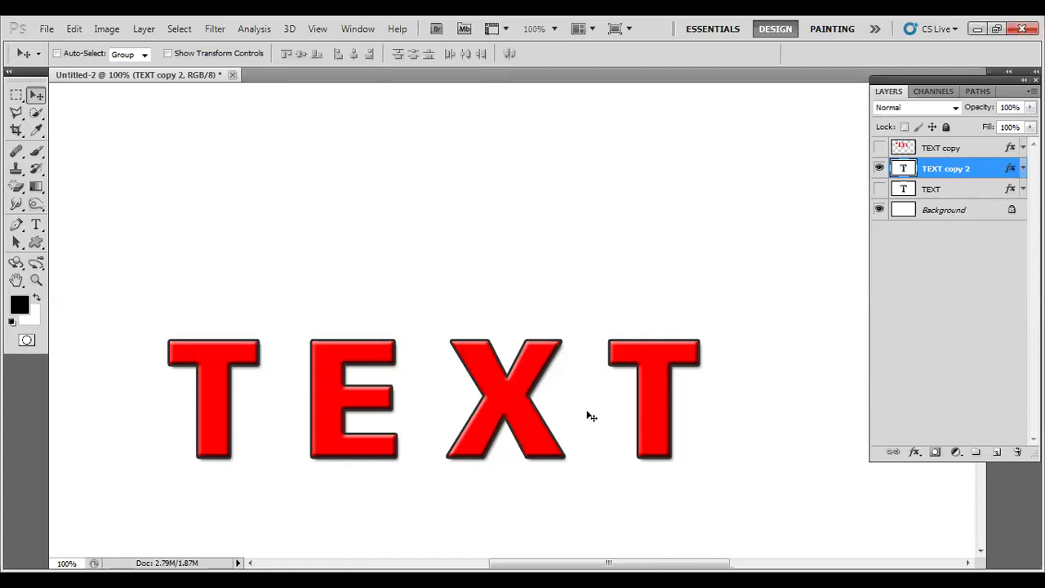
pyautogui.moveTo(514, 382); pyautogui.dragTo(518, 280)
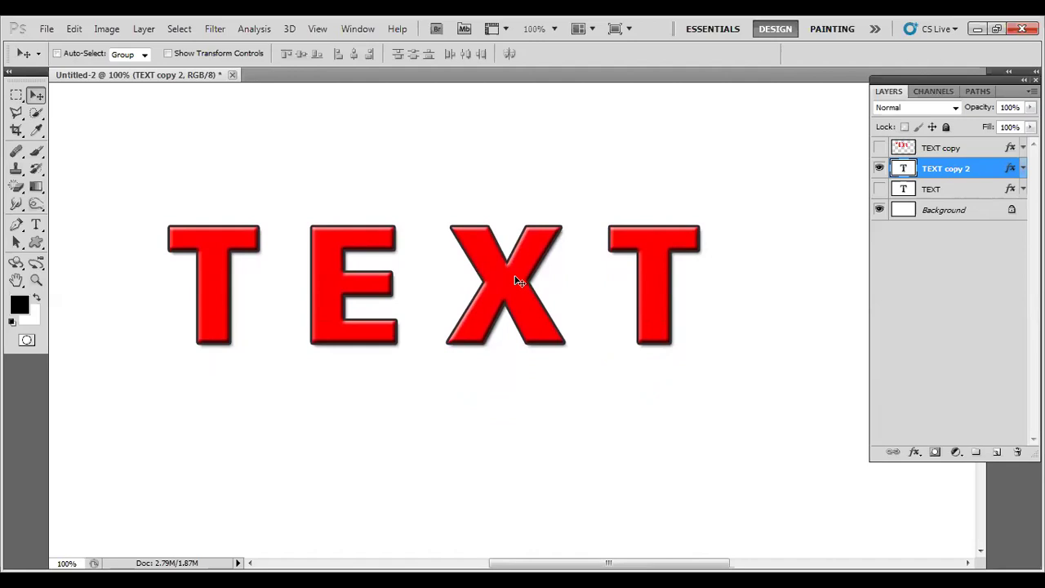
# Step: Convert the TEXT copy 2 layer to a smart object
pyautogui.rightClick(948, 174)
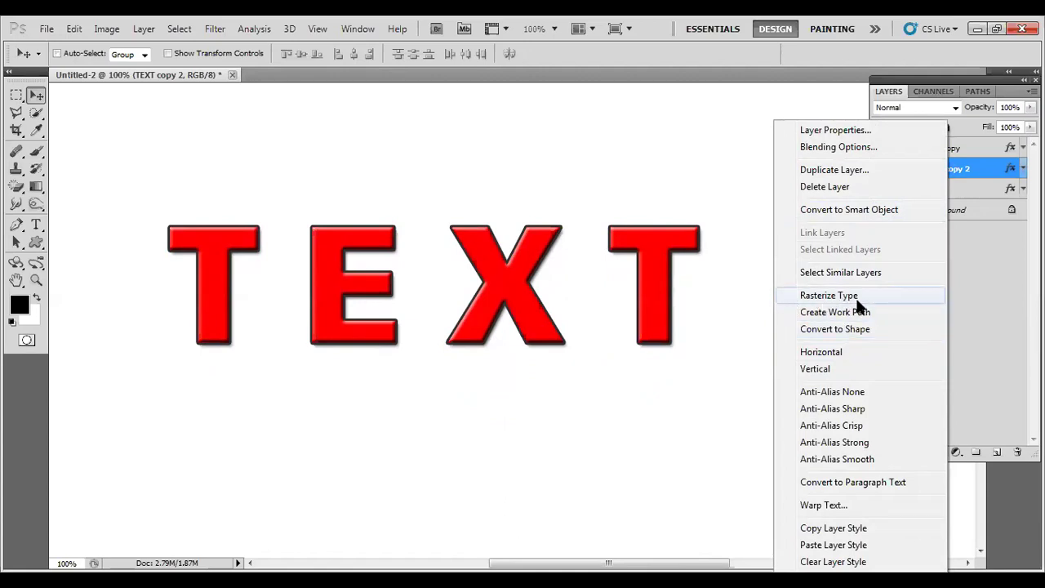
pyautogui.click(976, 155)
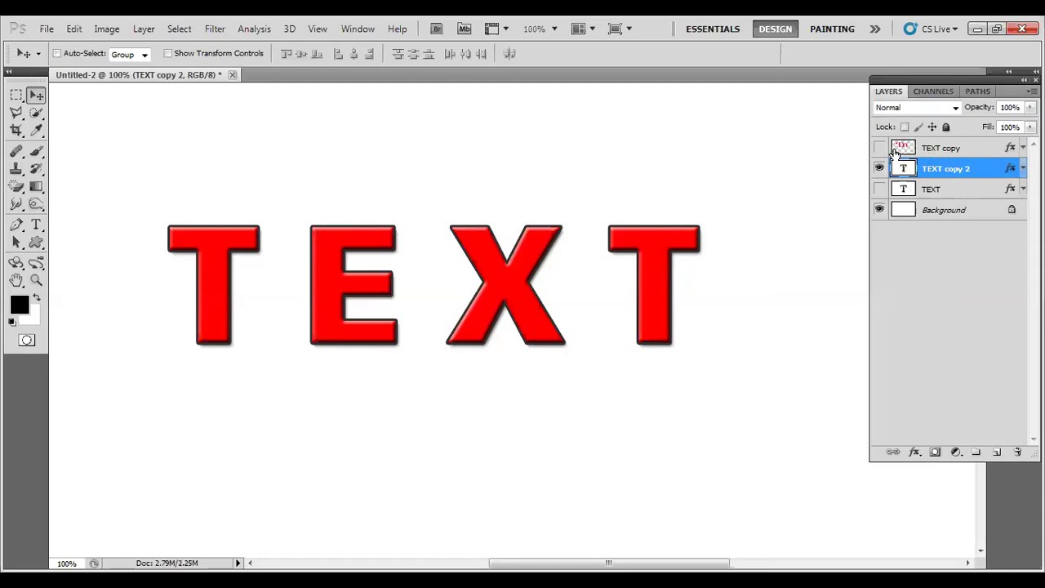
pyautogui.rightClick(955, 175)
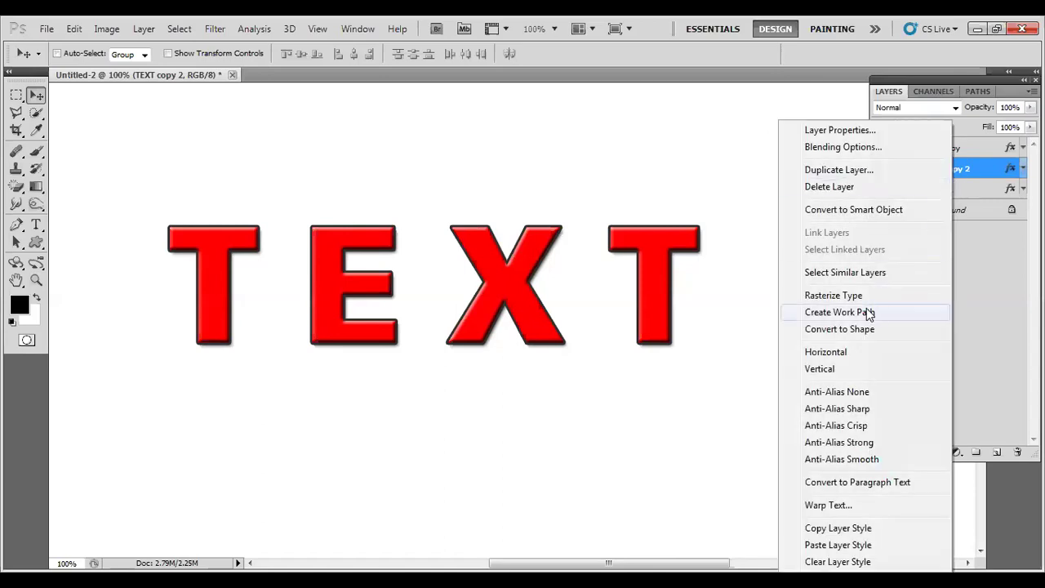
pyautogui.click(845, 214)
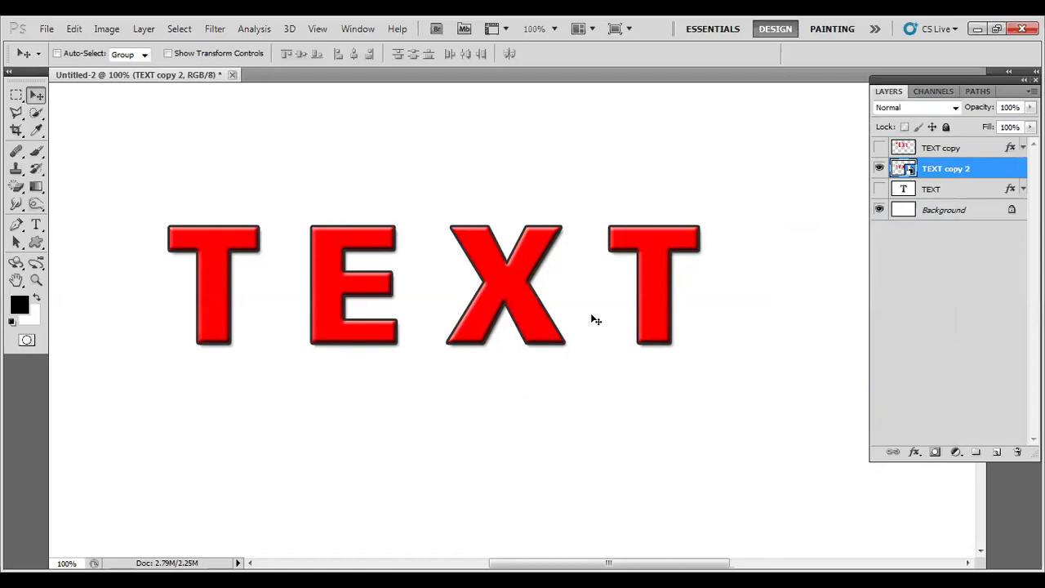
# Step: Distort the TEXT copy 2 smart object by pulling its upper-right corner upward so the last T grows tallest
pyautogui.hotkey('ctrl', 't')
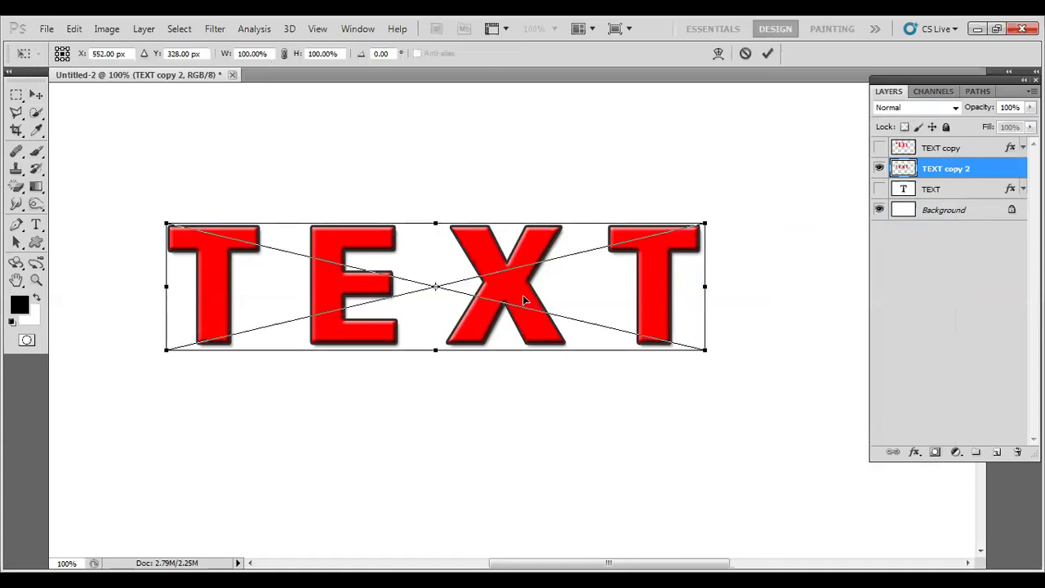
pyautogui.rightClick(523, 299)
pyautogui.click(566, 418)
pyautogui.moveTo(706, 223); pyautogui.dragTo(709, 125)
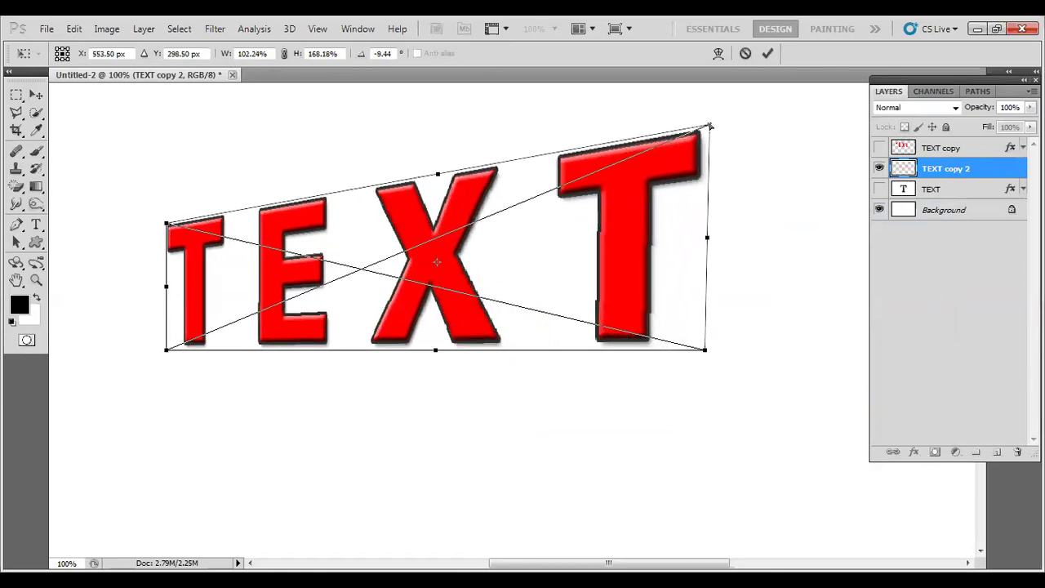
pyautogui.click(768, 55)
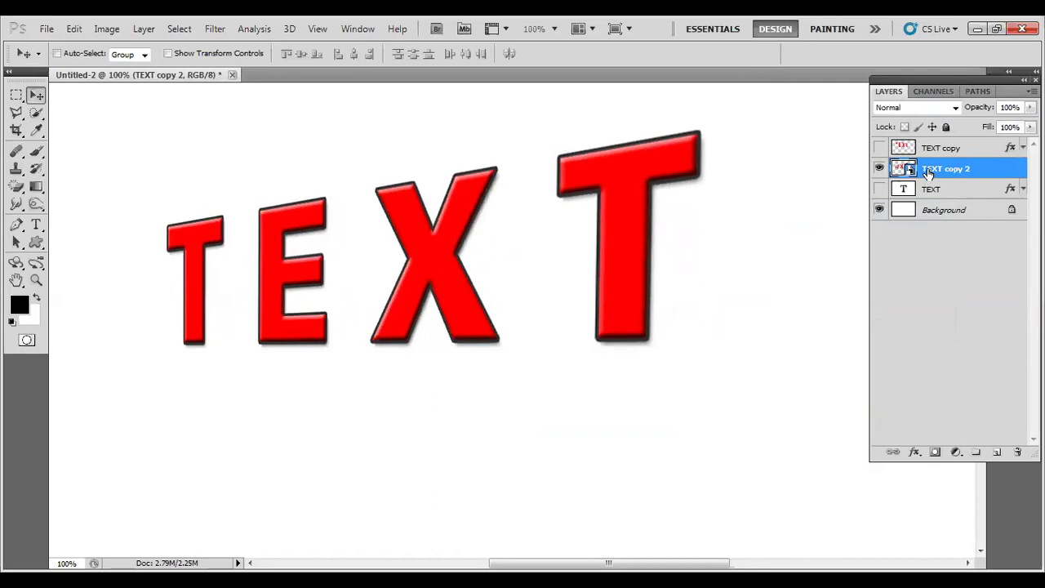
# Step: Edit the contents of the TEXT copy 2 smart object, replacing the X with a lowercase x, and save the change on closing
pyautogui.doubleClick(902, 168)
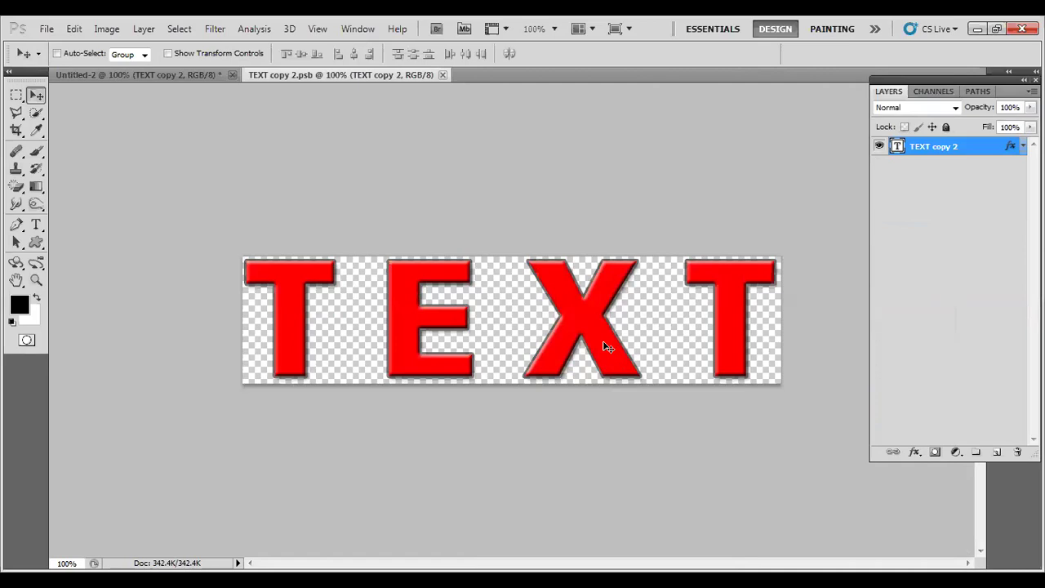
pyautogui.press('t')
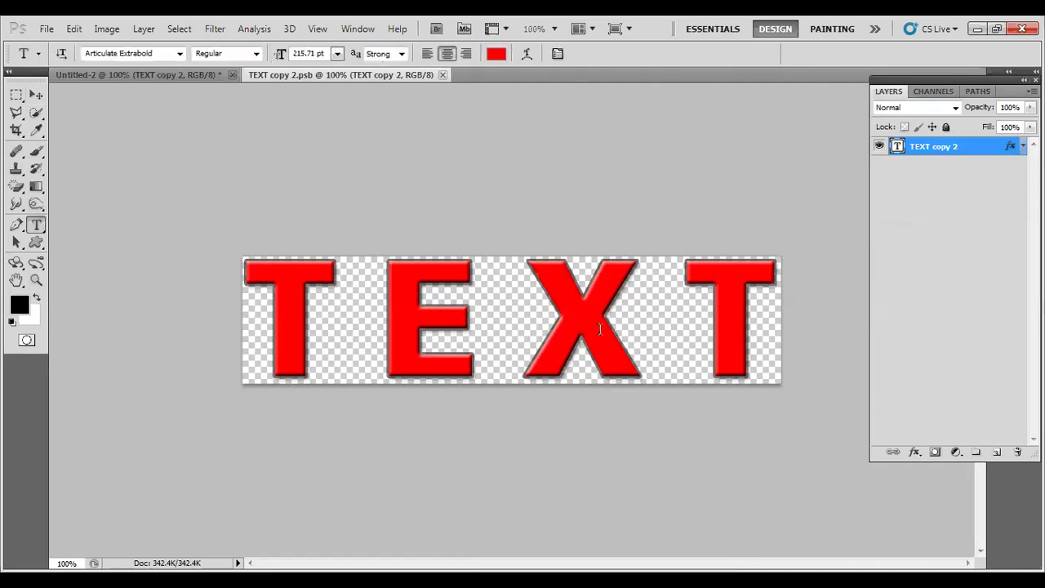
pyautogui.click(534, 327)
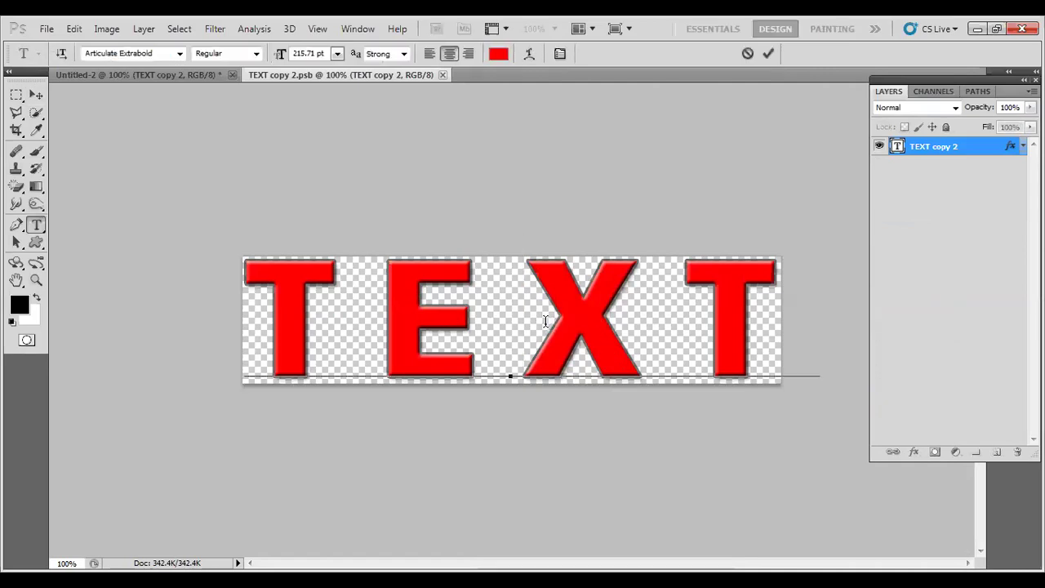
pyautogui.moveTo(546, 321); pyautogui.dragTo(609, 311)
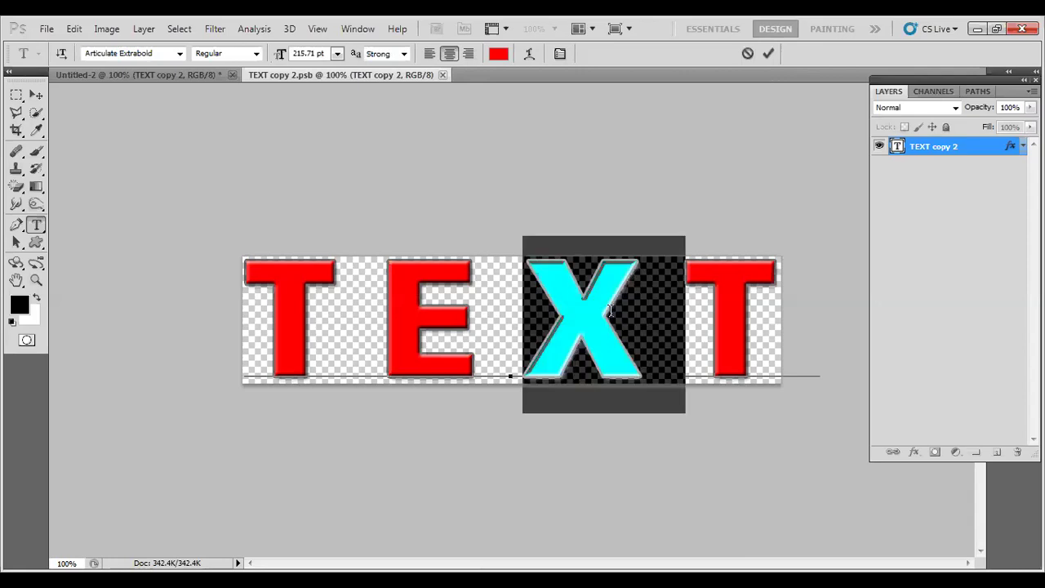
pyautogui.write('a')
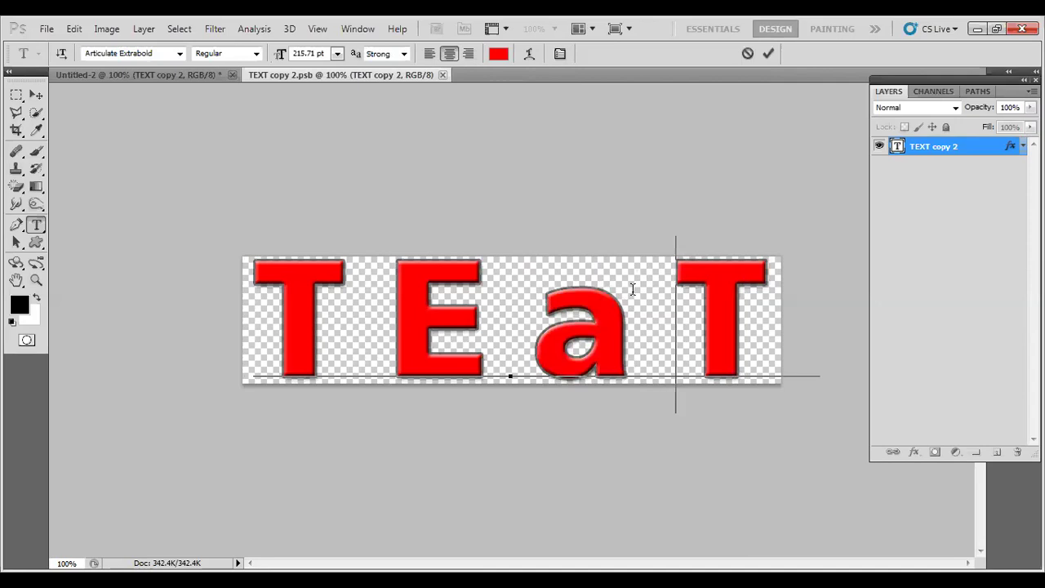
pyautogui.press('BackSpace')
pyautogui.write('X')
pyautogui.press('BackSpace')
pyautogui.write('x')
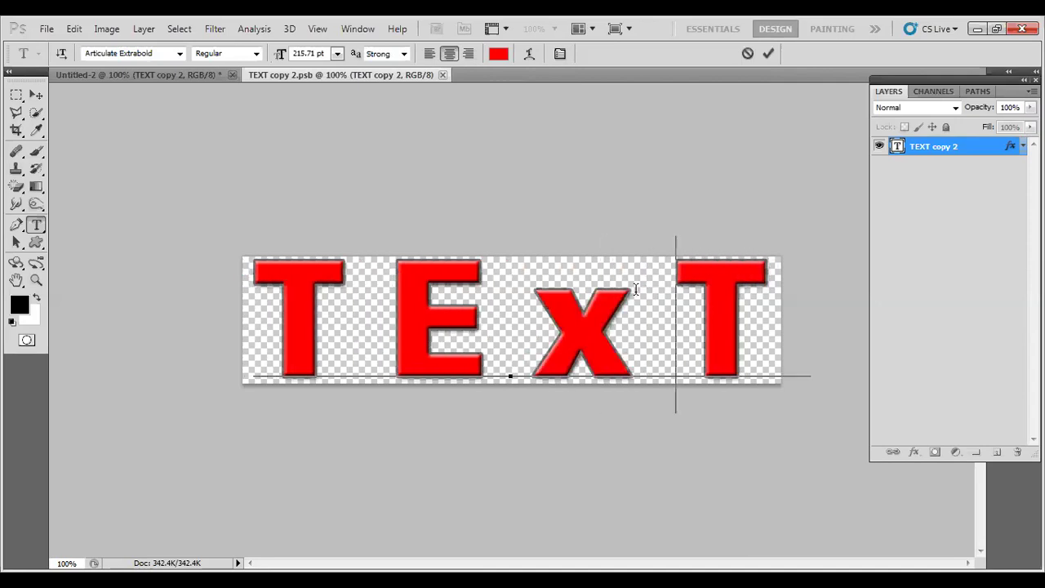
pyautogui.click(768, 53)
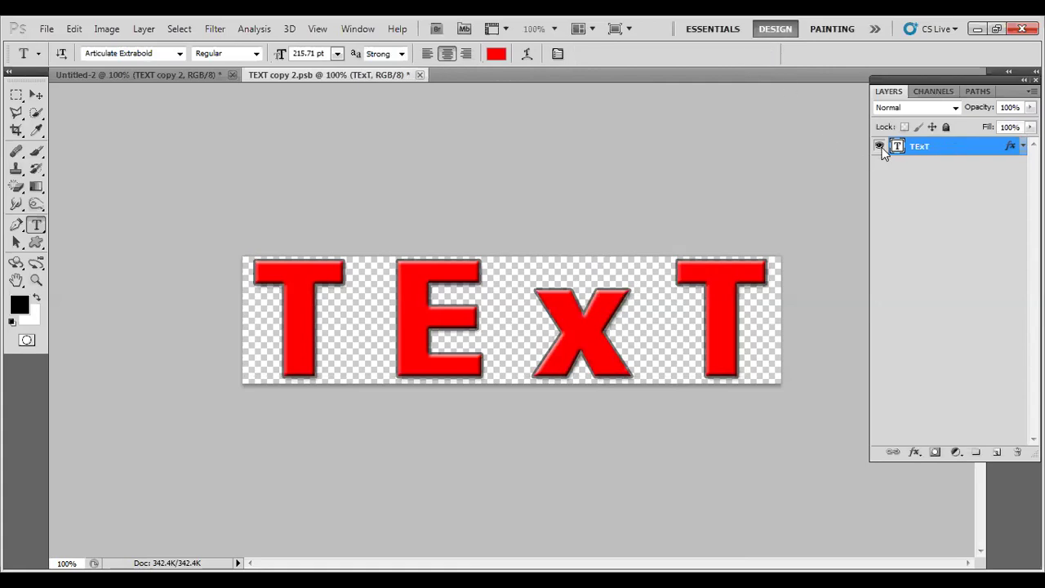
pyautogui.click(420, 76)
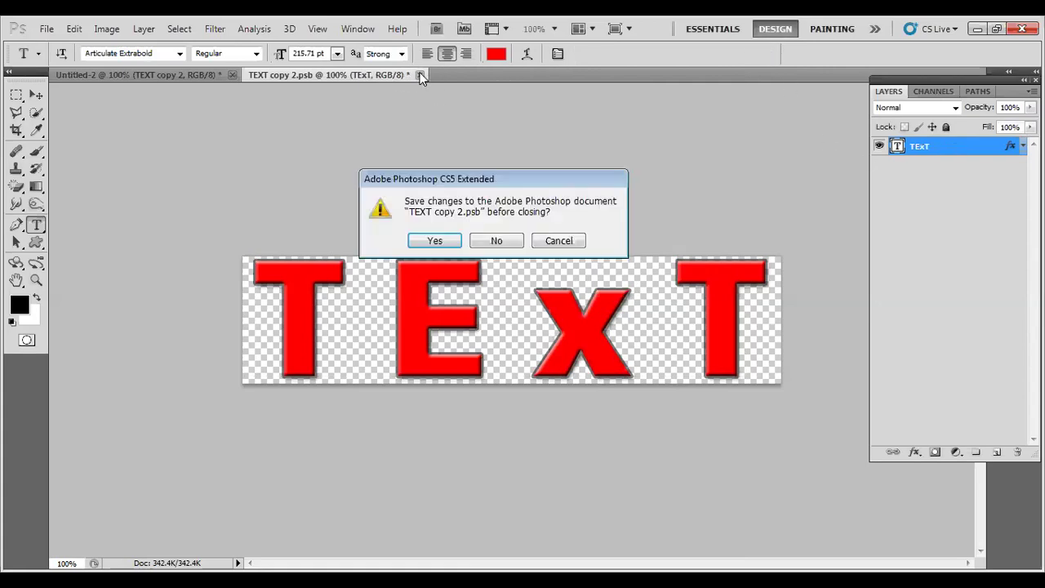
pyautogui.click(432, 241)
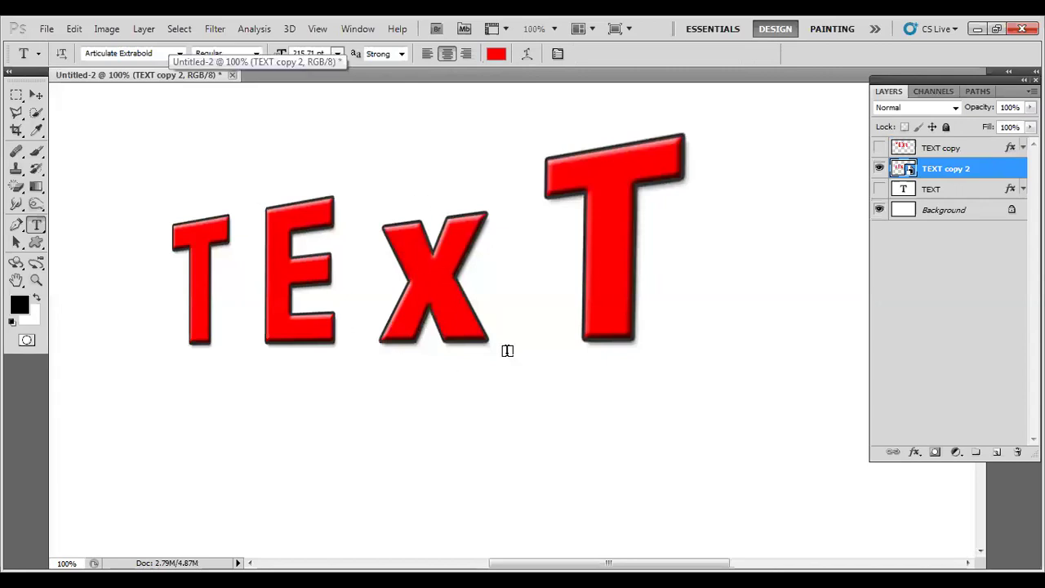
# Step: Try converting TEXT copy 2 to a smart object again, and undo back through its letter change and distortion
pyautogui.rightClick(944, 170)
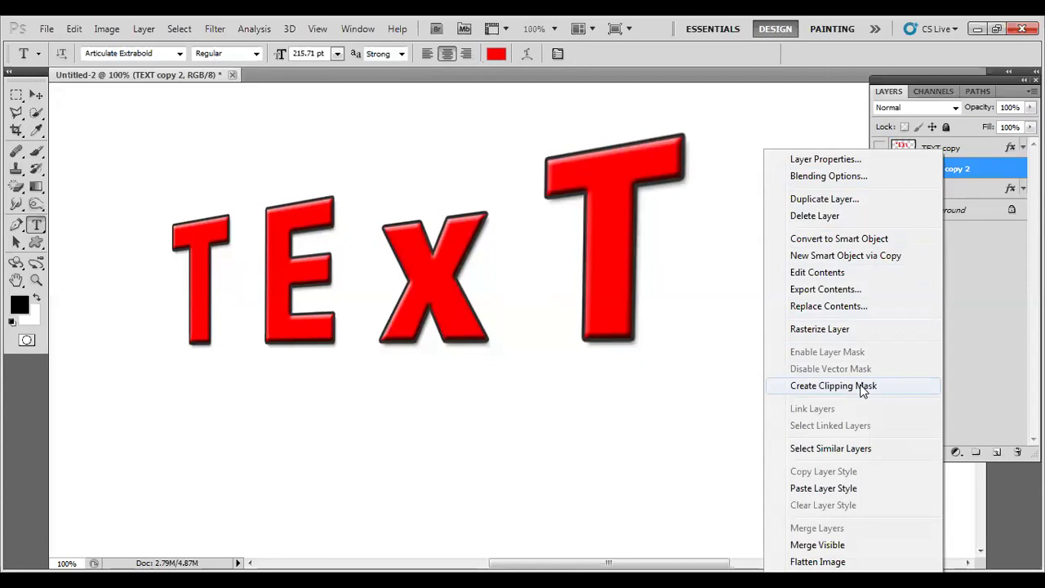
pyautogui.click(844, 240)
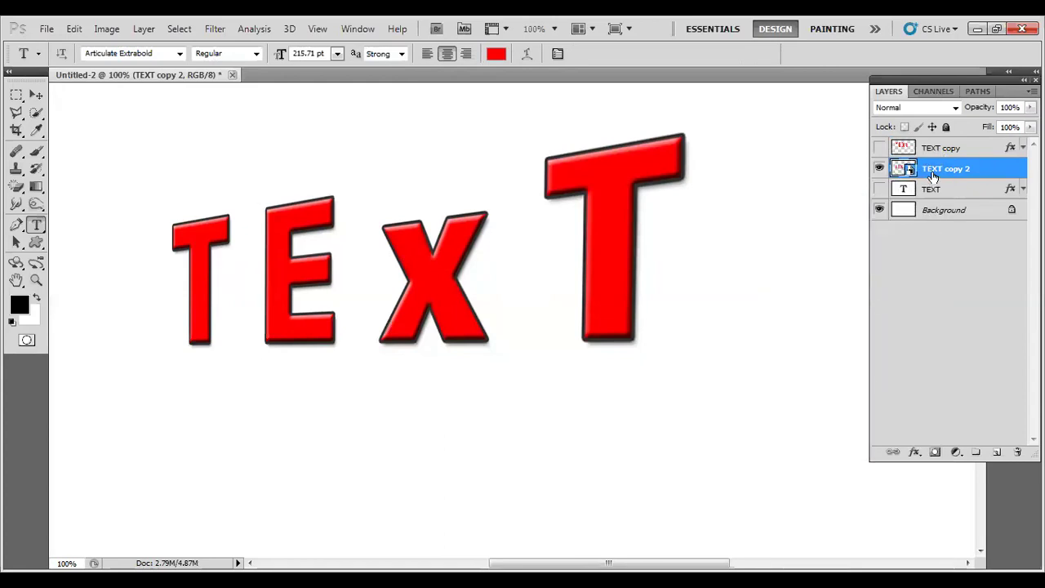
pyautogui.hotkey('ctrl', 'z')
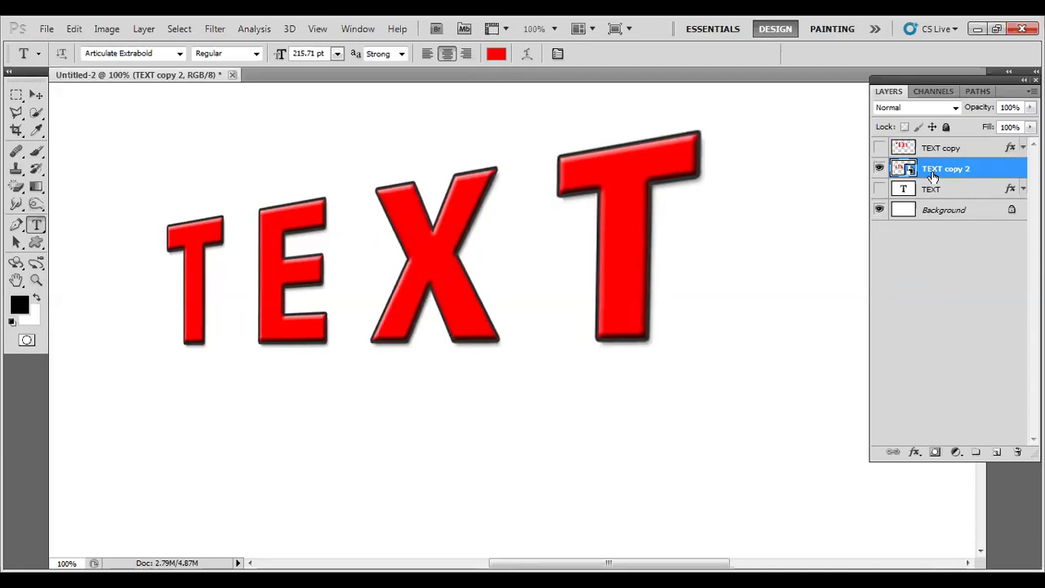
pyautogui.hotkey('ctrl', 'z')
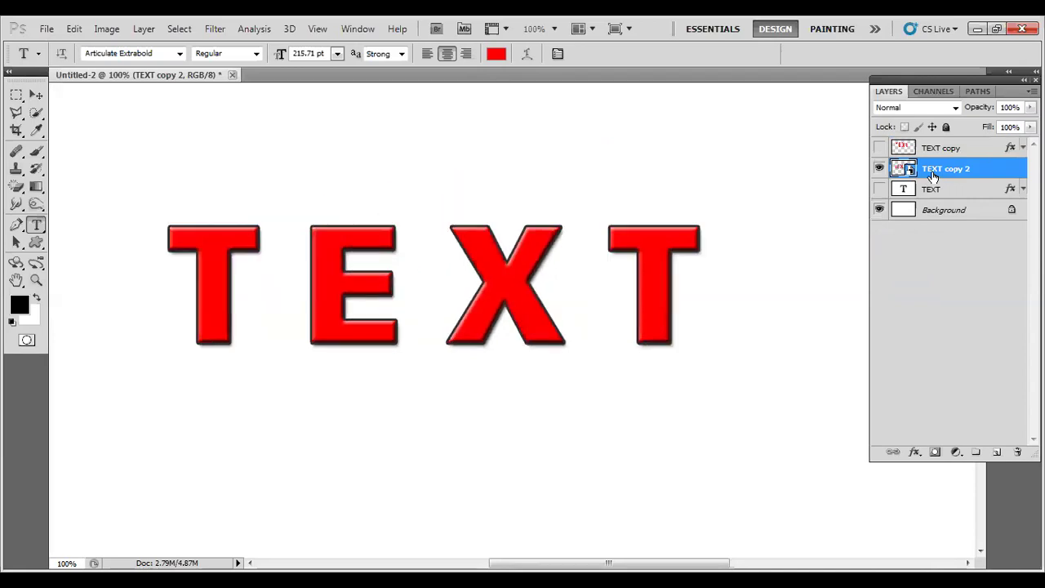
# Step: Warp the TEXT copy 2 smart object, pulling its lower edge down below the X and its upper edge up above the E
pyautogui.press('v')
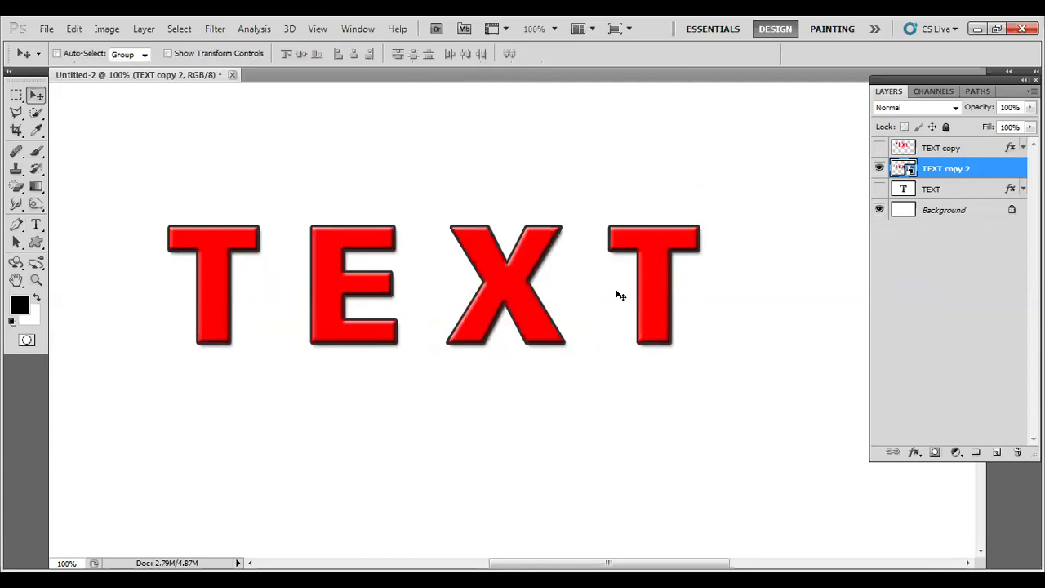
pyautogui.hotkey('ctrl', 't')
pyautogui.rightClick(647, 252)
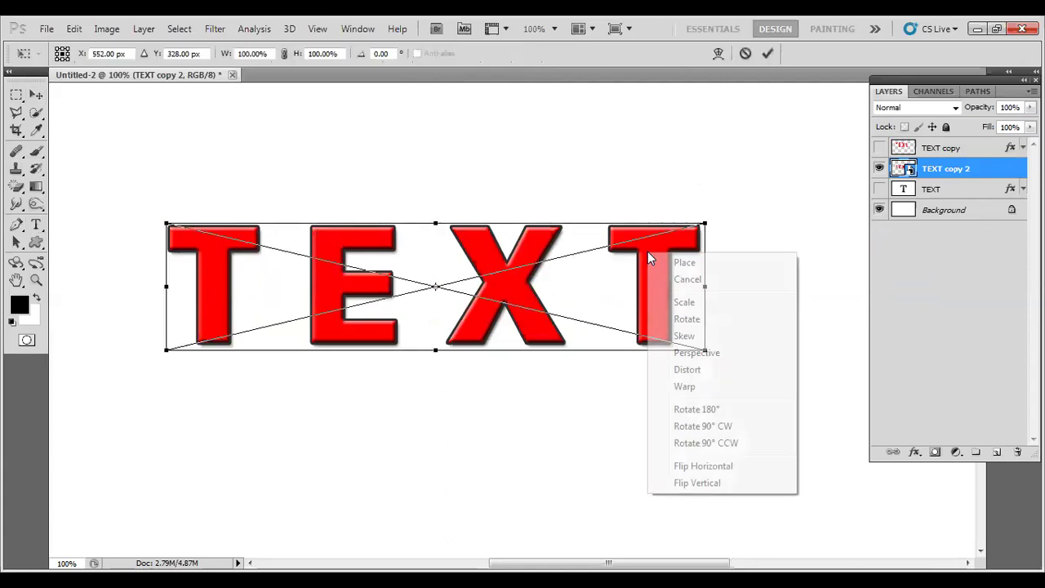
pyautogui.click(680, 386)
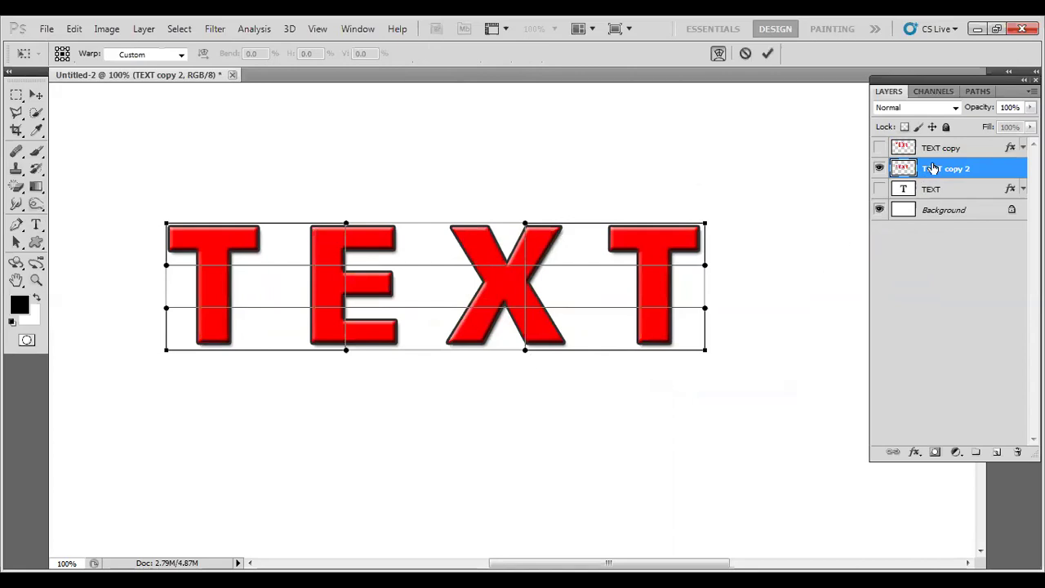
pyautogui.moveTo(524, 352); pyautogui.dragTo(526, 477)
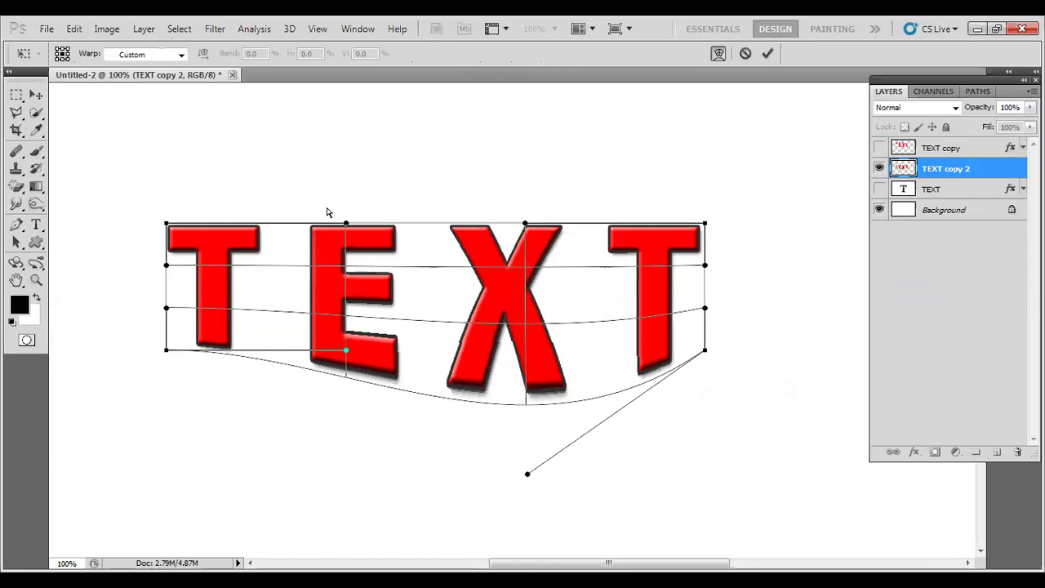
pyautogui.moveTo(347, 225); pyautogui.dragTo(347, 89)
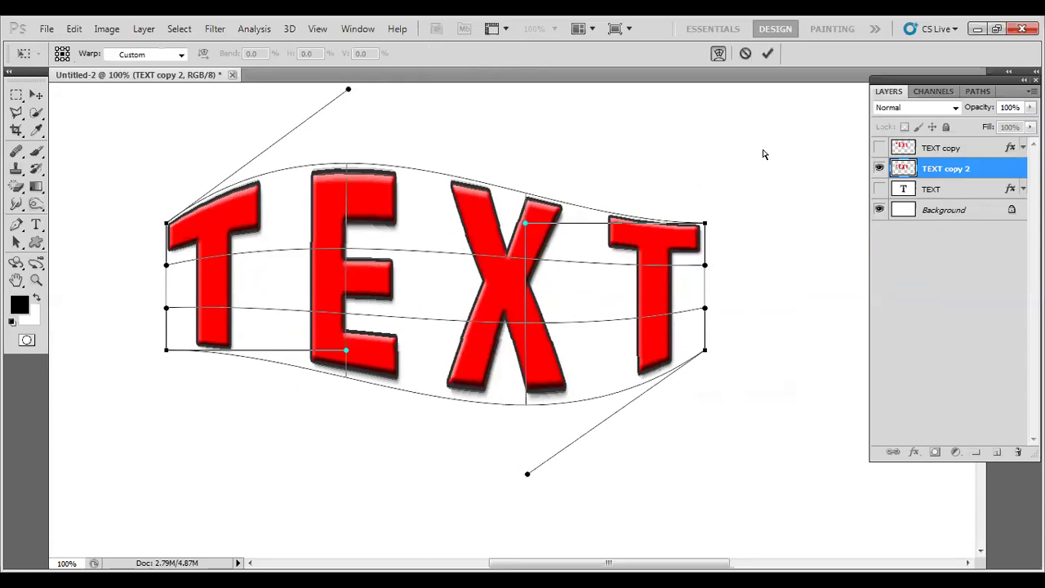
pyautogui.click(767, 53)
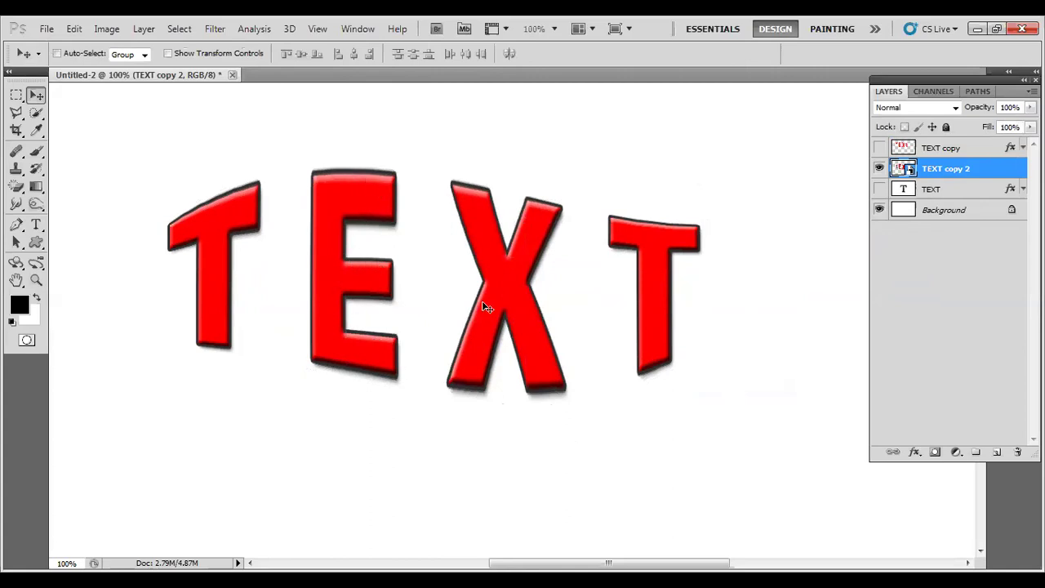
# Step: Edit the contents of the warped TEXT copy 2 smart object, replacing the X with a lowercase x, and save the change on closing
pyautogui.doubleClick(945, 169)
pyautogui.click(936, 191)
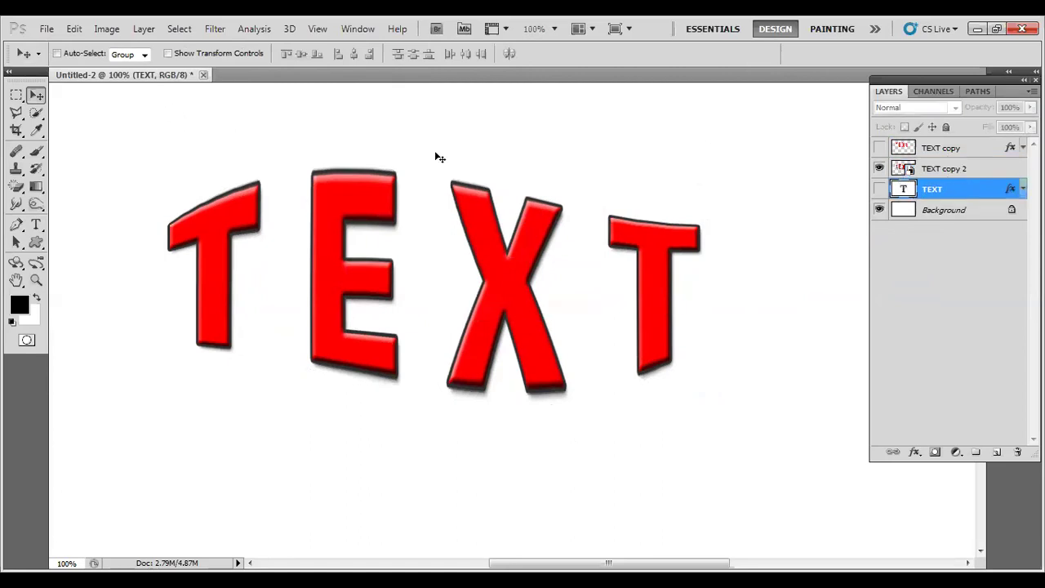
pyautogui.click(902, 170)
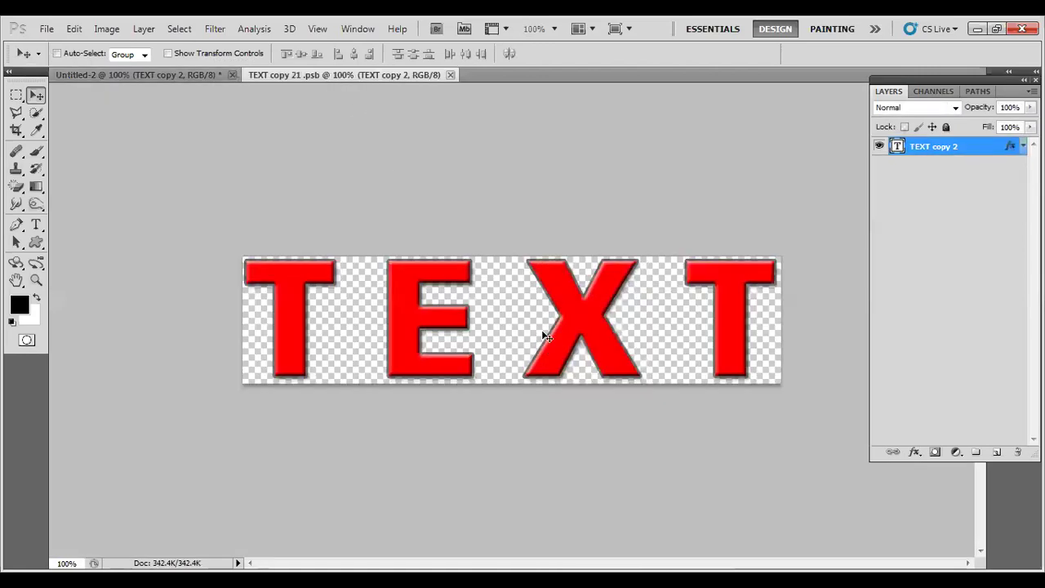
pyautogui.press('t')
pyautogui.moveTo(543, 329); pyautogui.dragTo(612, 325)
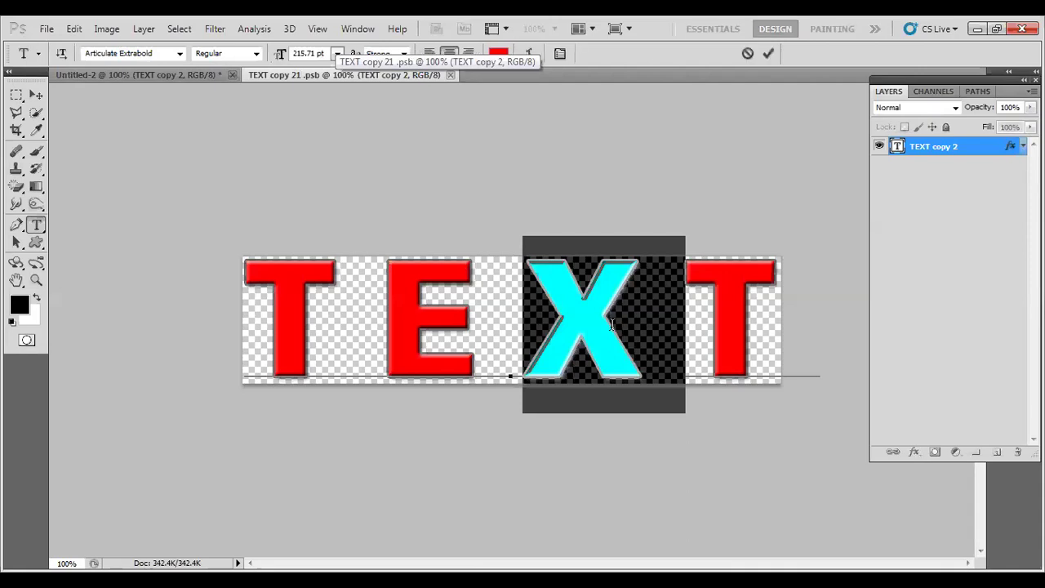
pyautogui.click(611, 325)
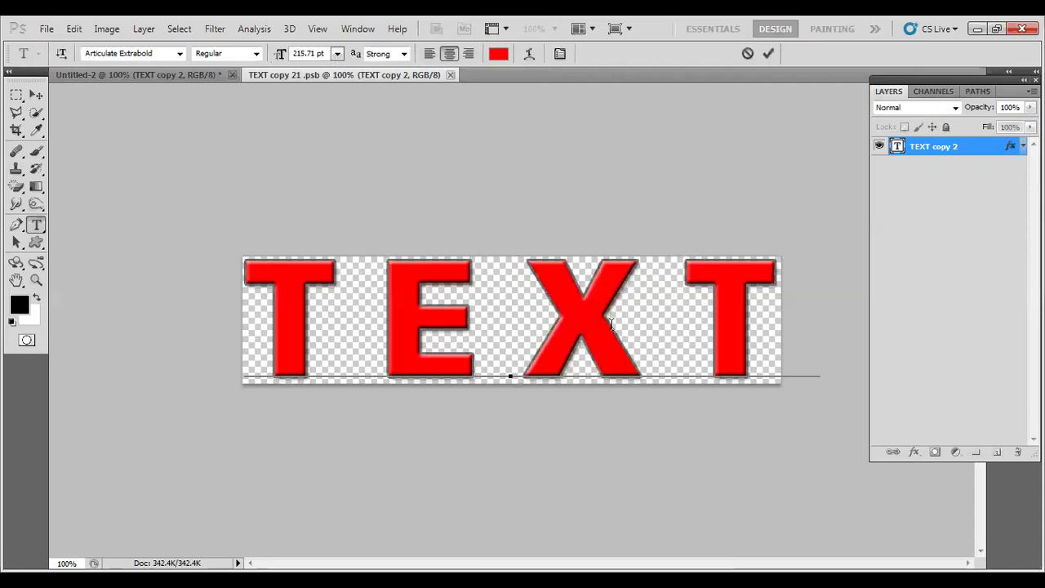
pyautogui.press('BackSpace')
pyautogui.write('x')
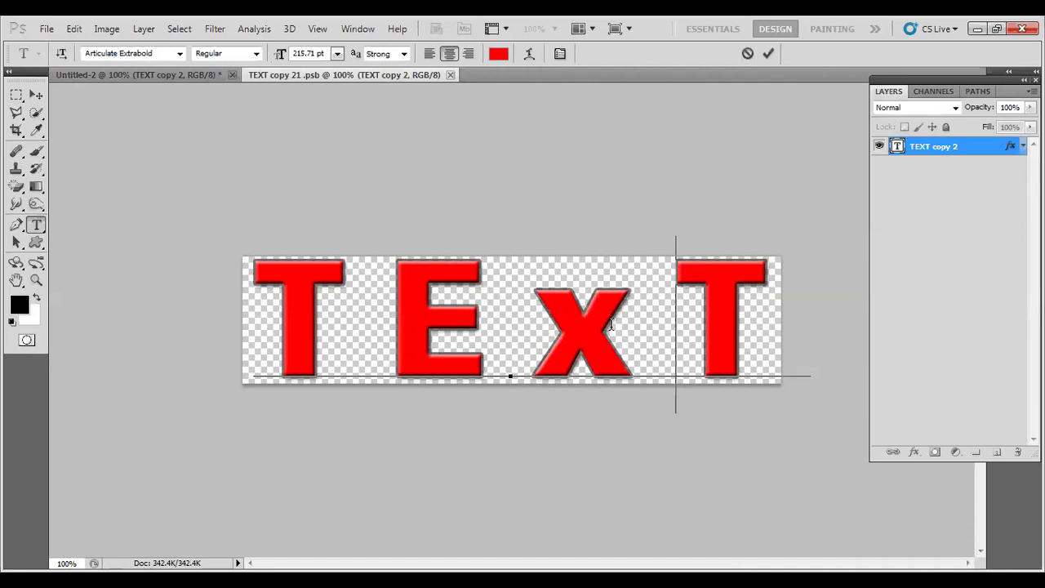
pyautogui.click(771, 54)
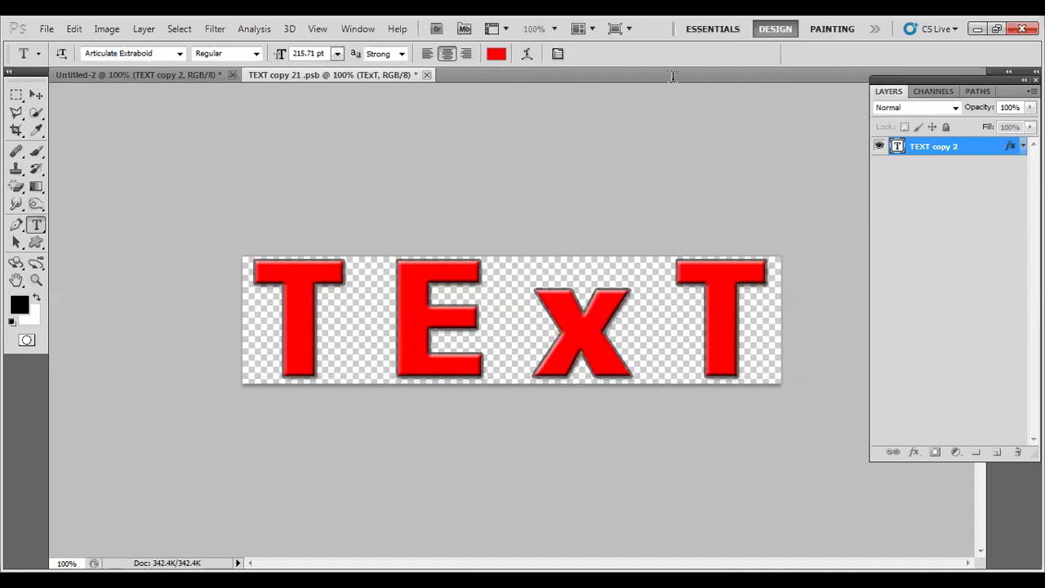
pyautogui.click(428, 74)
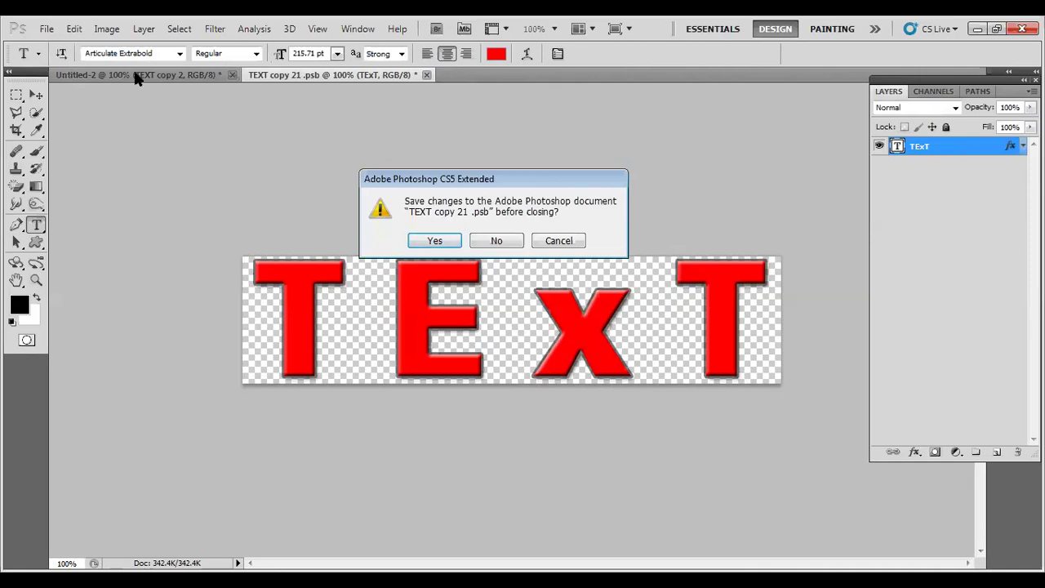
pyautogui.click(429, 240)
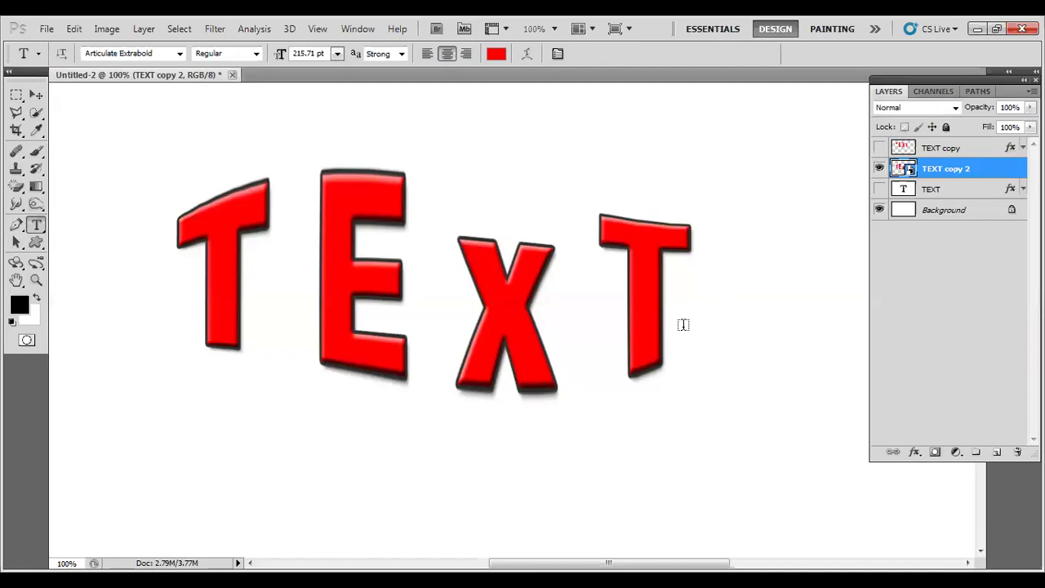
# Step: Undo the letter change, the warp and the smart object conversion so TEXT copy 2 is a plain text layer again
pyautogui.rightClick(936, 169)
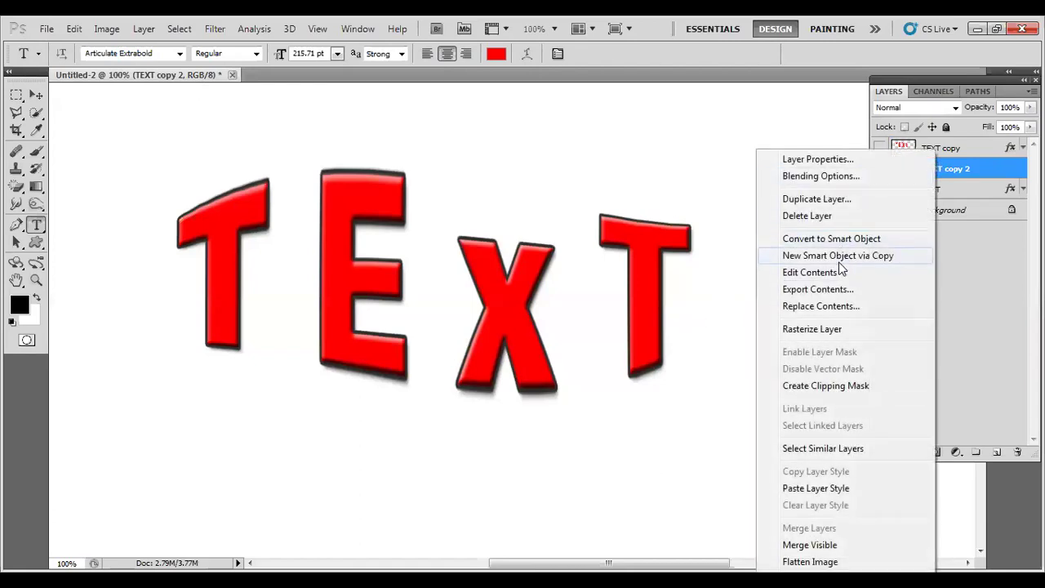
pyautogui.click(617, 57)
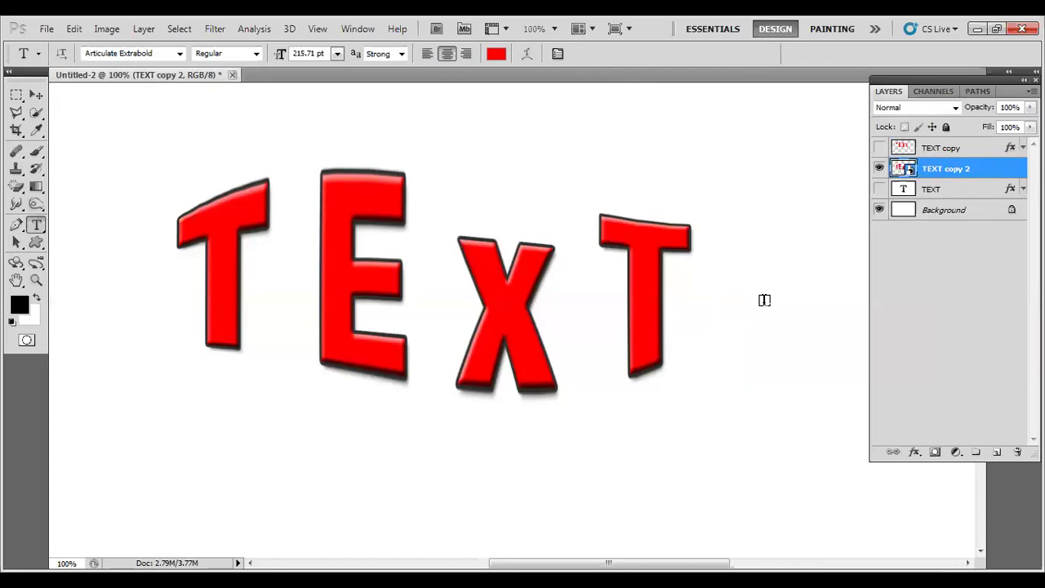
pyautogui.hotkey('ctrl', 'alt', 'z')
pyautogui.hotkey('ctrl', 'alt', 'z')
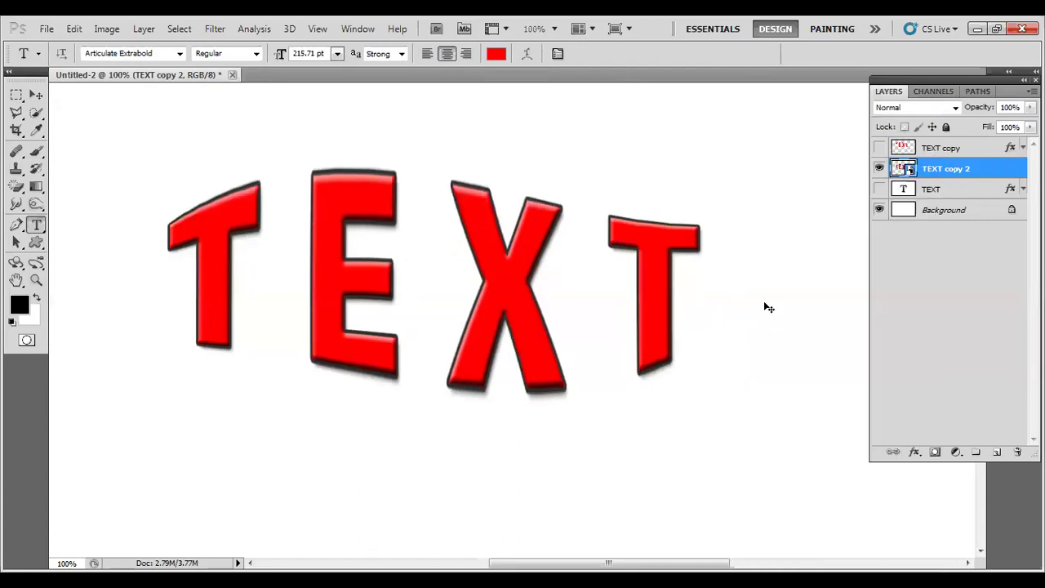
pyautogui.hotkey('ctrl', 'alt', 'z')
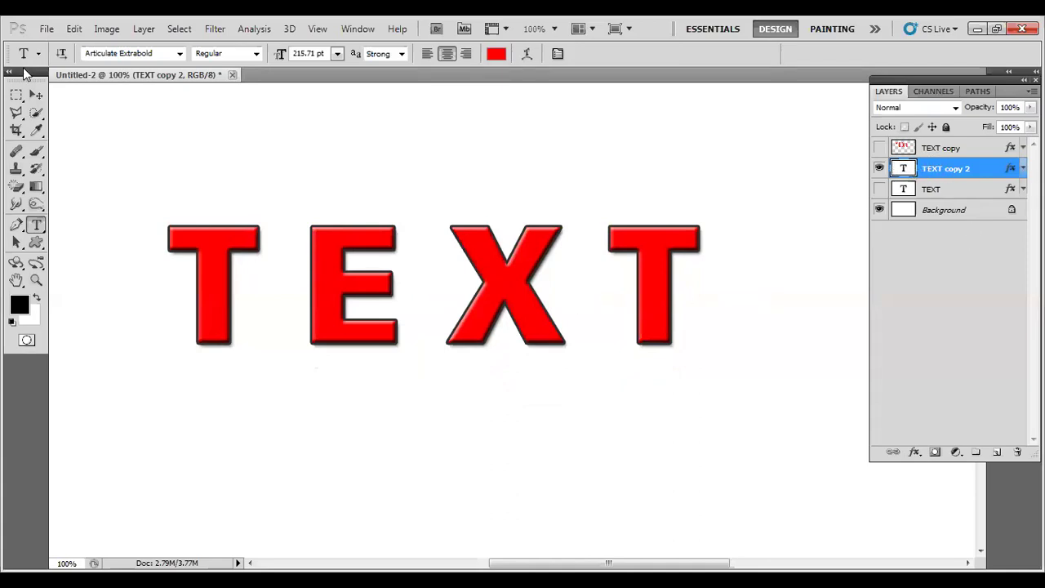
# Step: Hide the Stroke, Bevel and Emboss, and Drop Shadow effects of TEXT copy 2 individually, and show them all again
pyautogui.press('v')
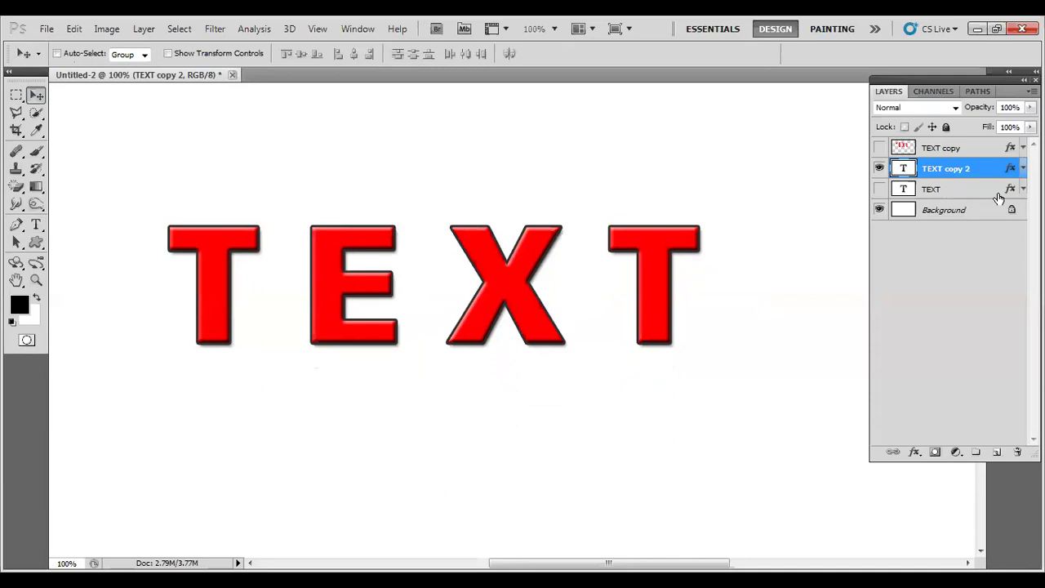
pyautogui.click(1023, 168)
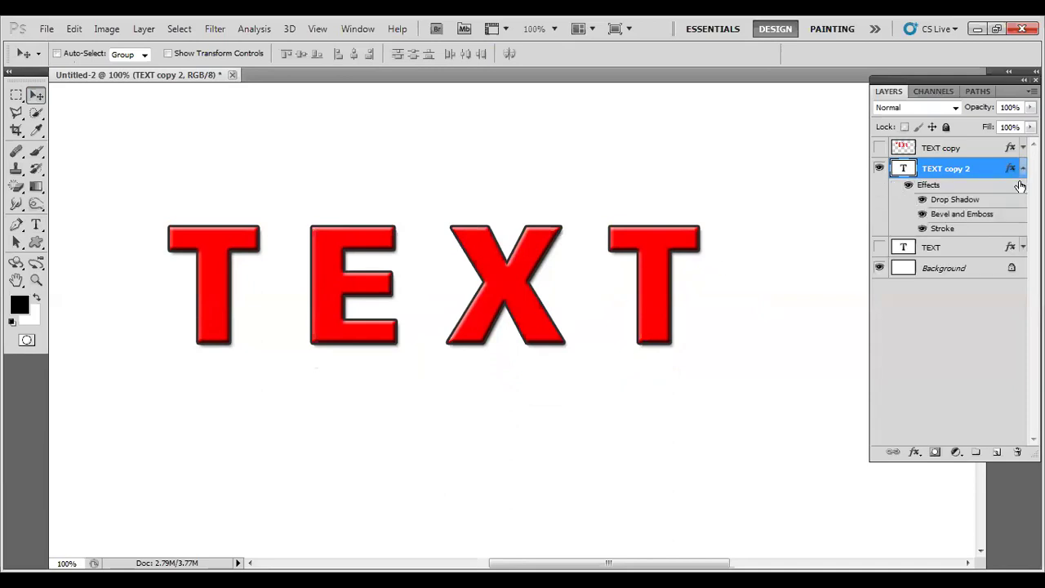
pyautogui.click(921, 229)
pyautogui.click(921, 214)
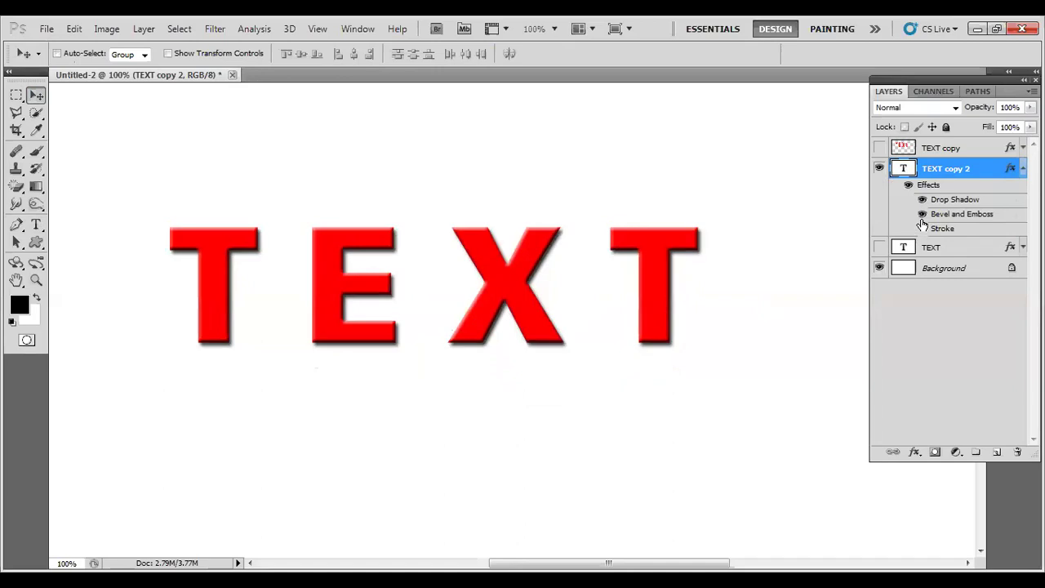
pyautogui.click(922, 199)
pyautogui.click(908, 187)
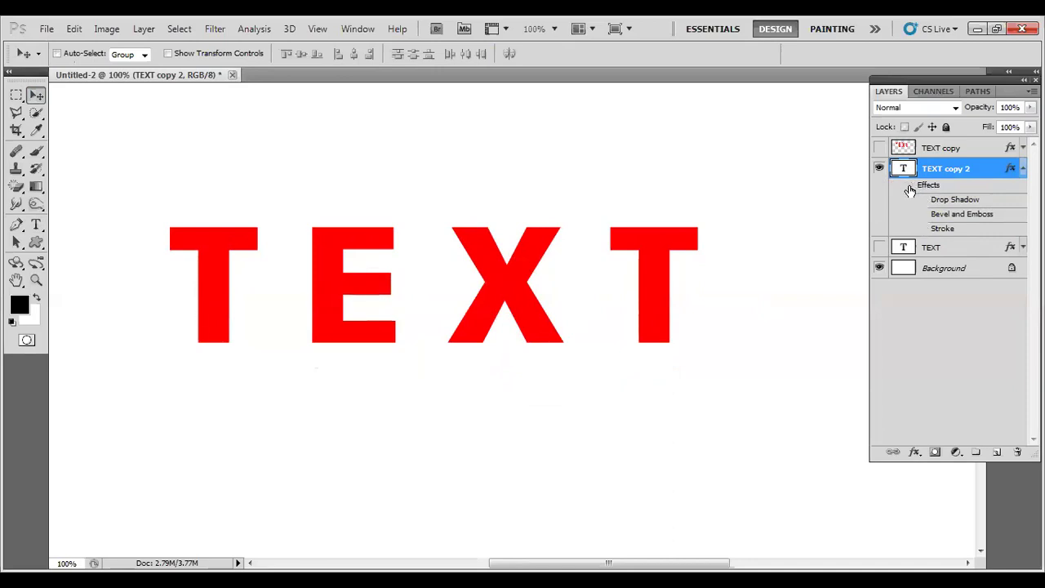
pyautogui.click(923, 202)
pyautogui.click(922, 217)
pyautogui.click(922, 229)
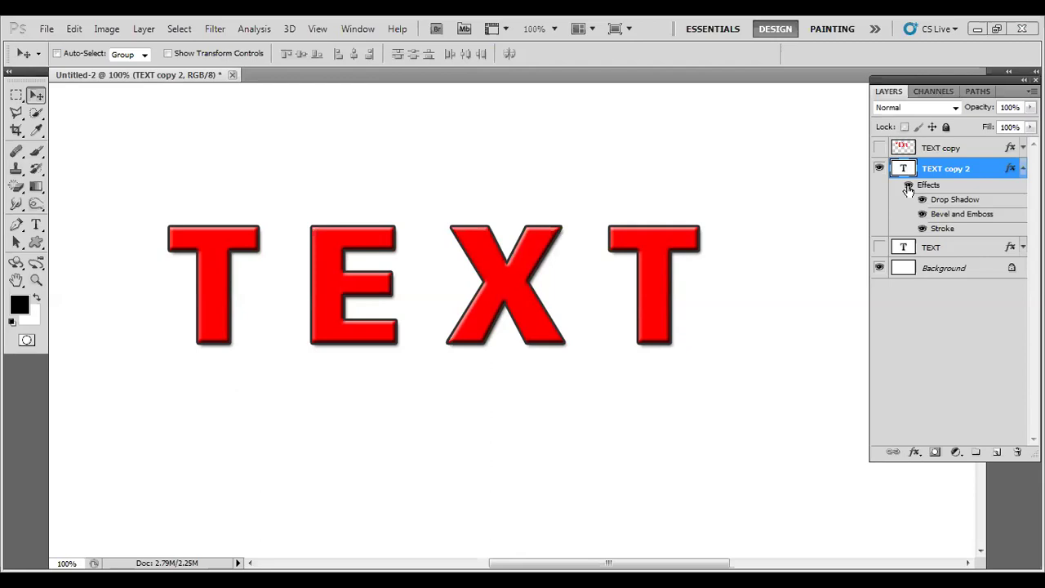
# Step: Hide all layer effects of TEXT copy 2 at once and collapse its effects list
pyautogui.click(908, 186)
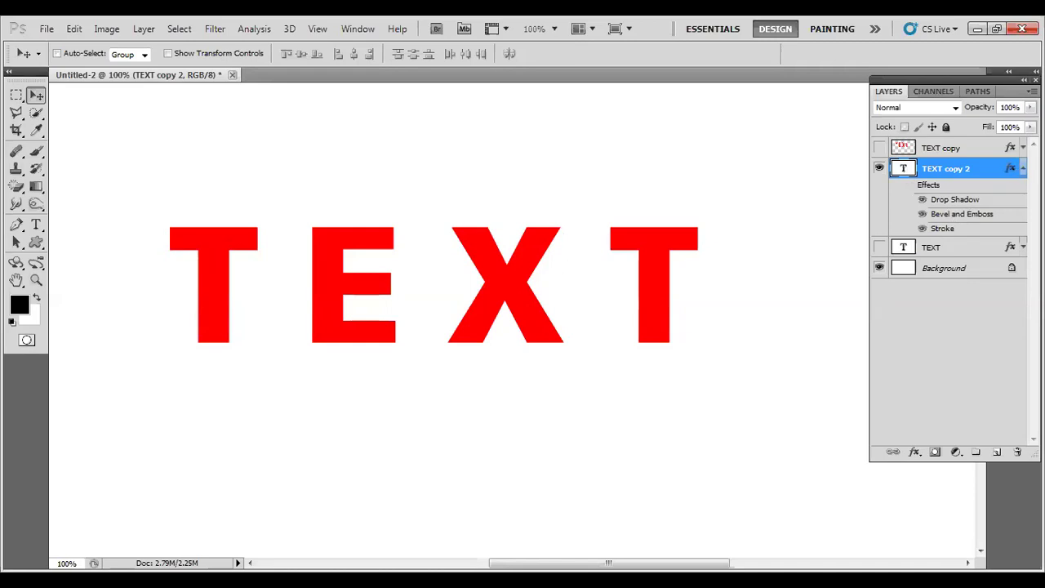
pyautogui.click(1023, 168)
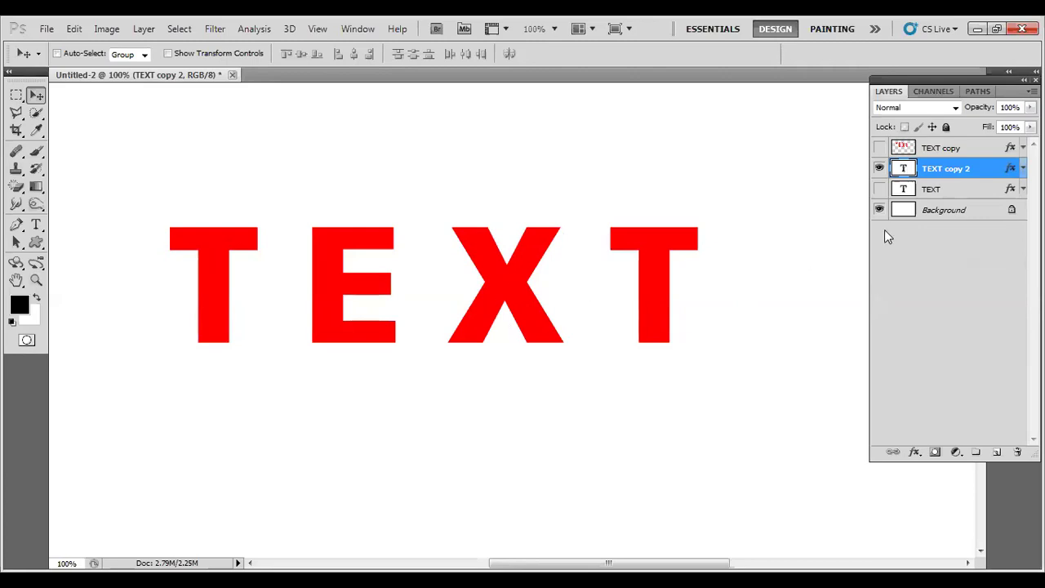
# Step: Convert the TEXT copy 2 text layer to a shape and check its vector mask among the paths
pyautogui.rightClick(944, 166)
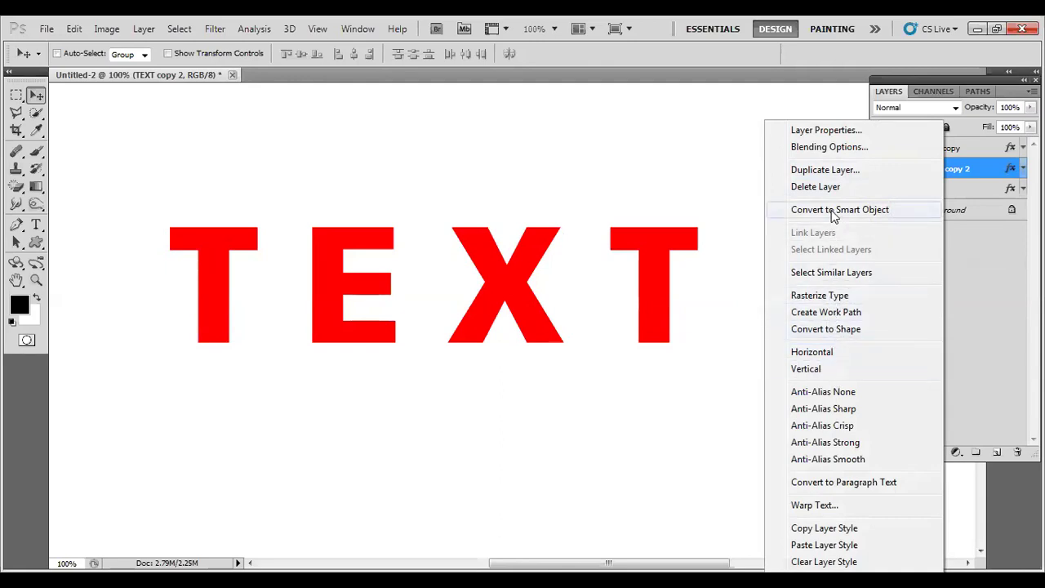
pyautogui.click(829, 331)
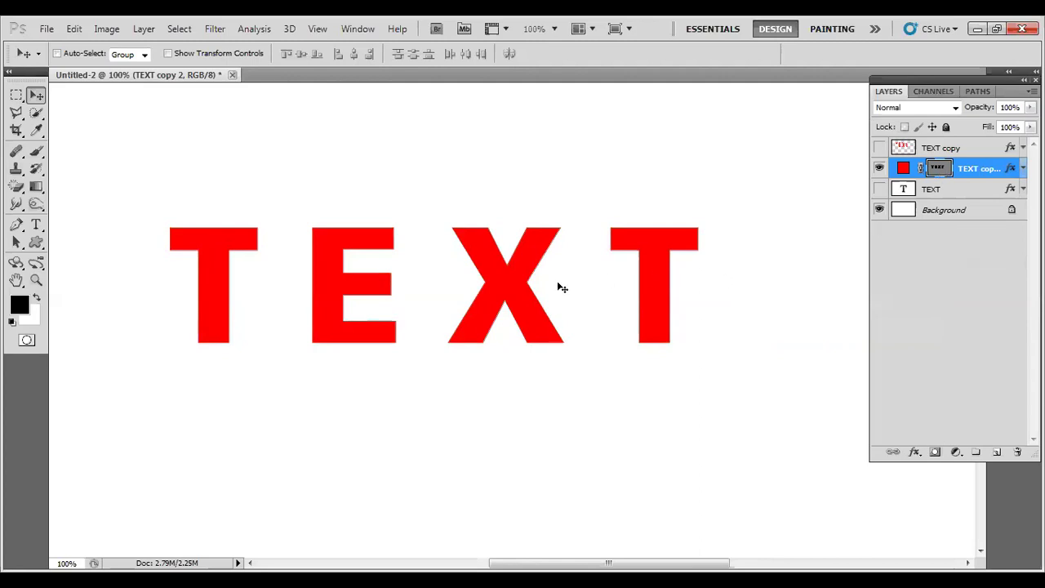
pyautogui.click(975, 91)
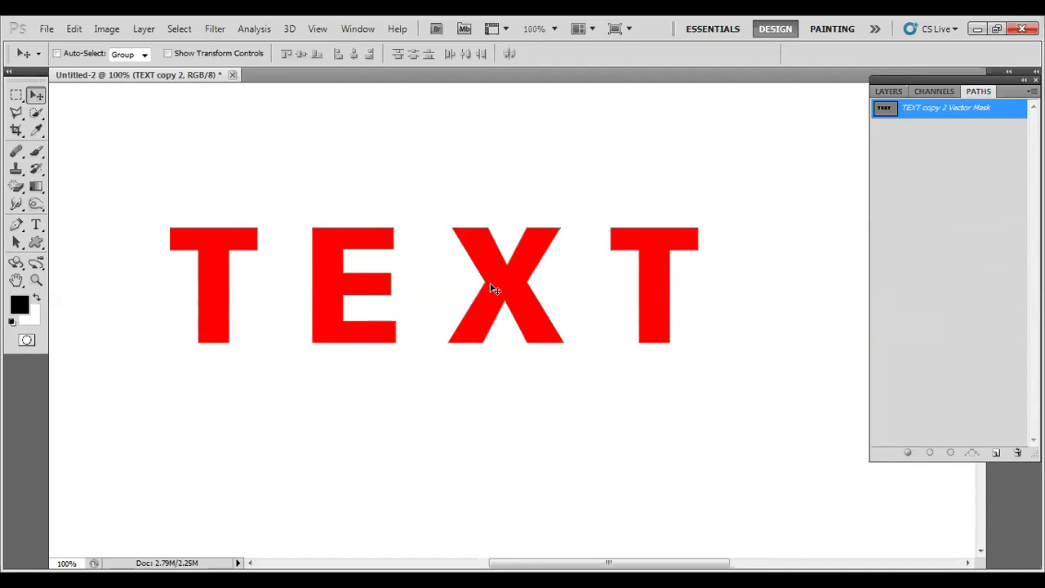
pyautogui.click(889, 92)
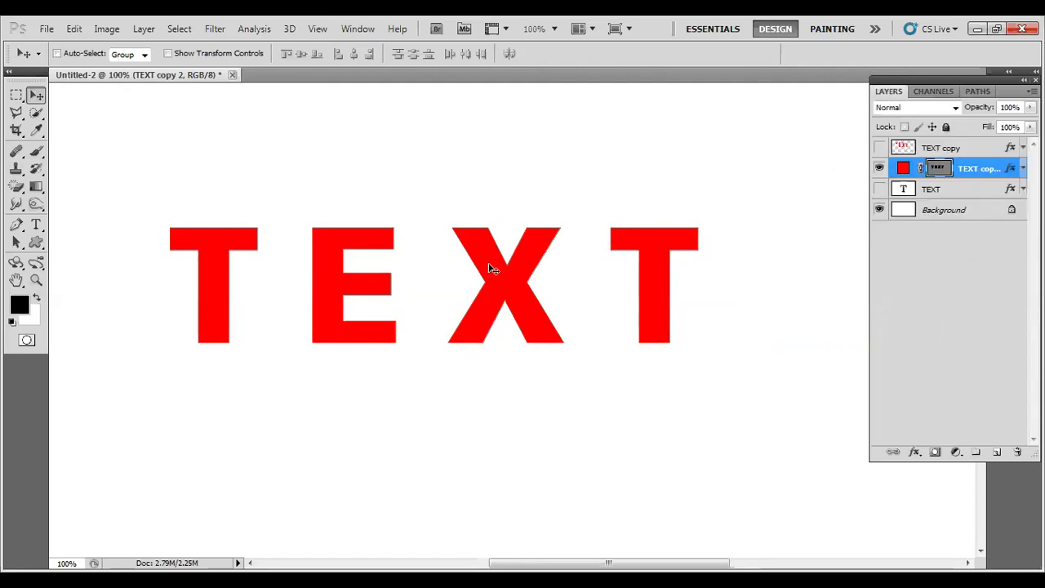
# Step: Warp the TEXT copy 2 shape, pulling its upper edge up above the E and its lower edge down below the X
pyautogui.hotkey('ctrl', 't')
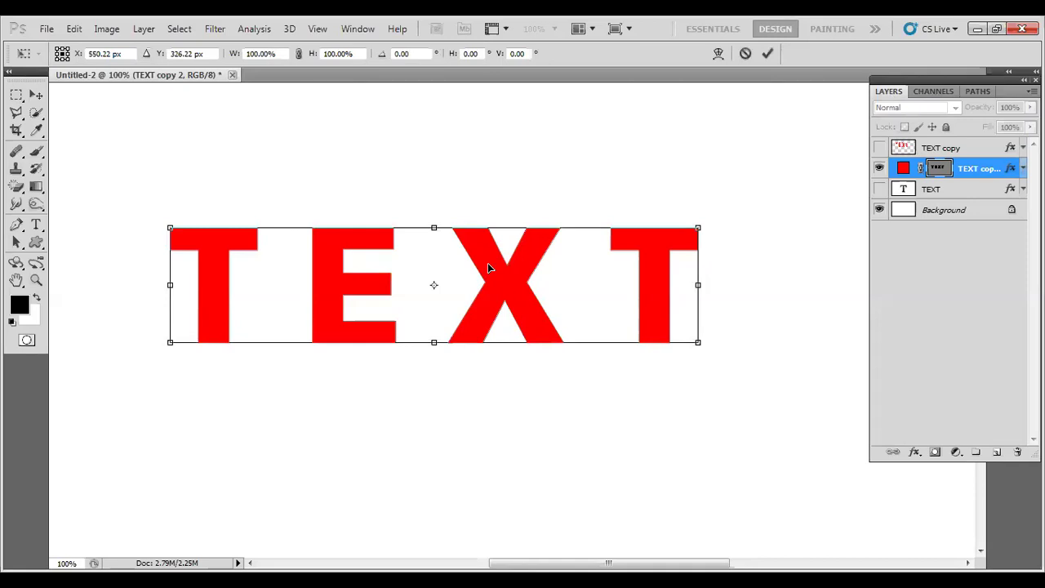
pyautogui.rightClick(490, 267)
pyautogui.click(526, 382)
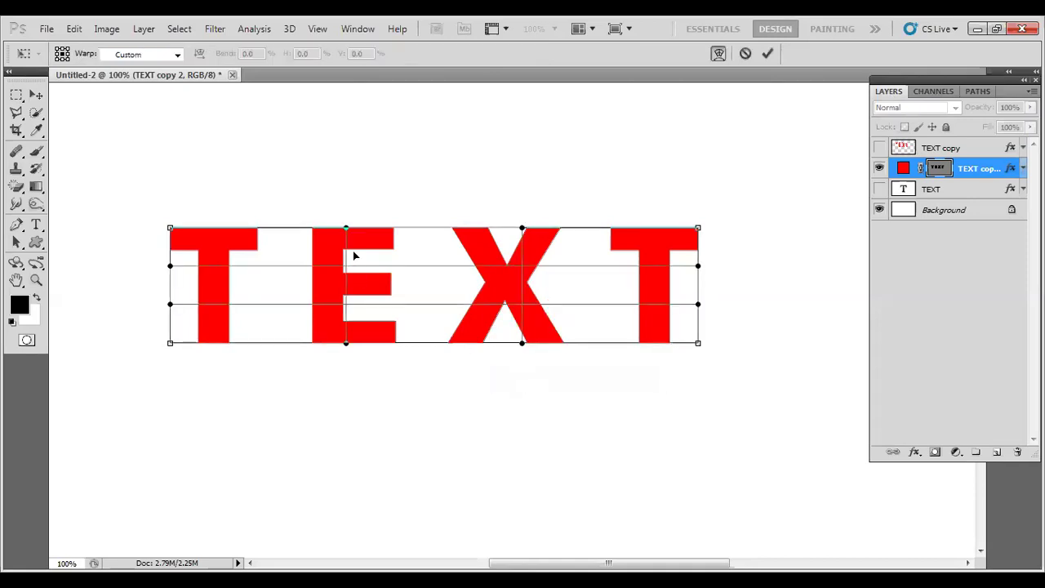
pyautogui.moveTo(346, 231); pyautogui.dragTo(346, 93)
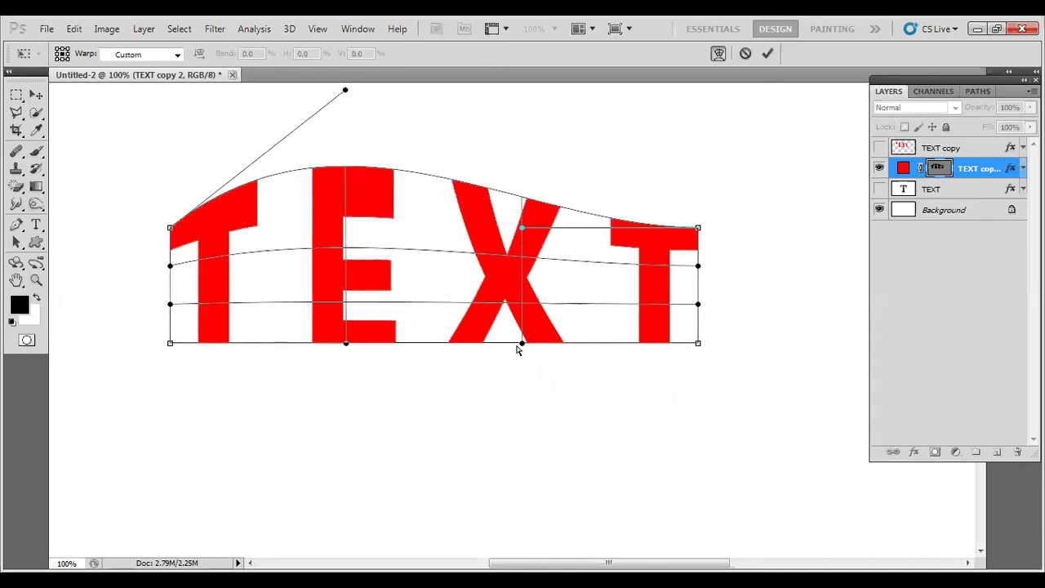
pyautogui.moveTo(523, 344); pyautogui.dragTo(521, 526)
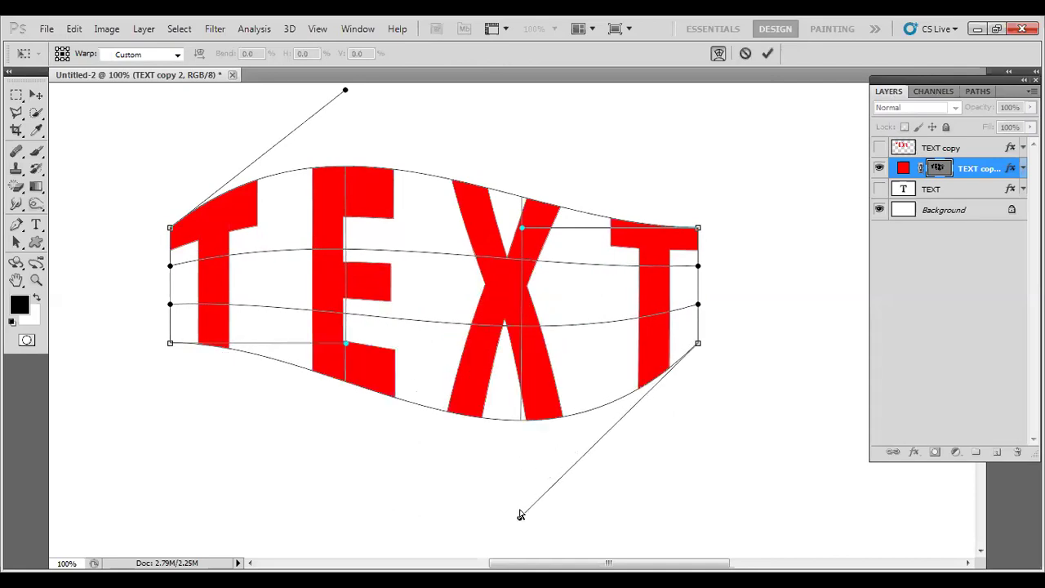
pyautogui.click(766, 53)
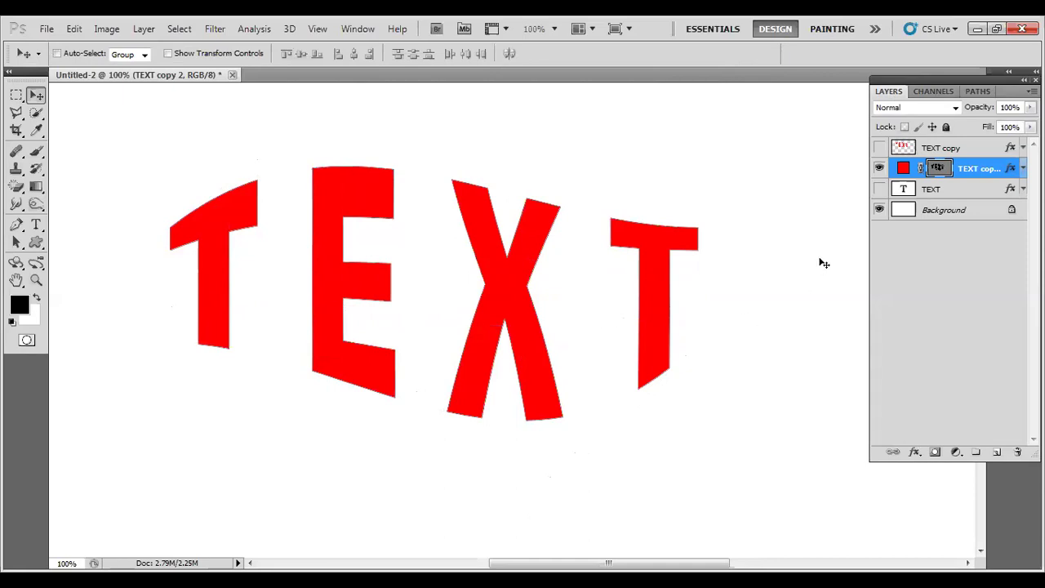
# Step: Show all layer effects of the TEXT copy 2 shape again and briefly display the TEXT copy layer for comparison
pyautogui.click(1021, 168)
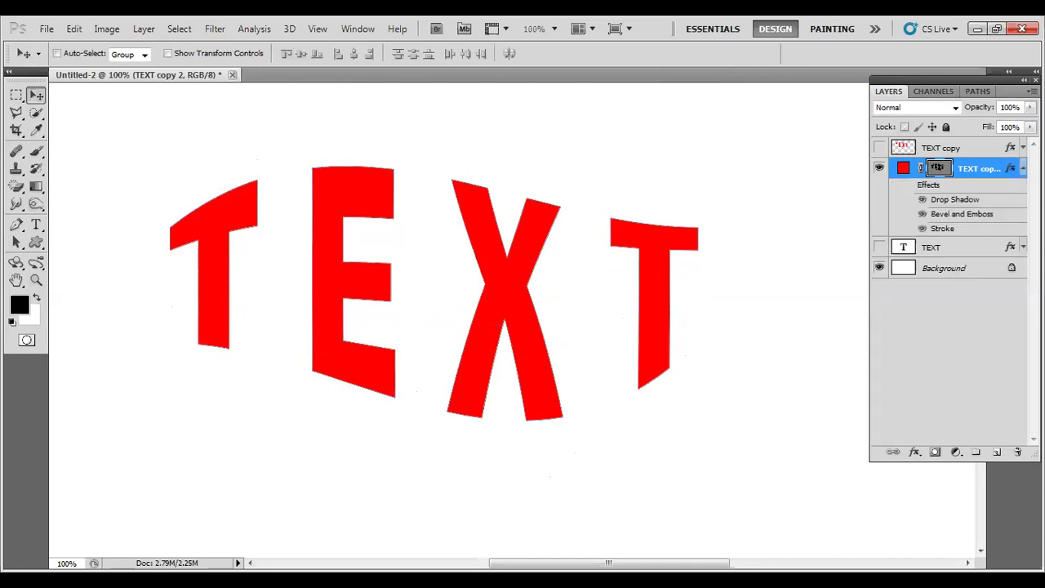
pyautogui.click(907, 187)
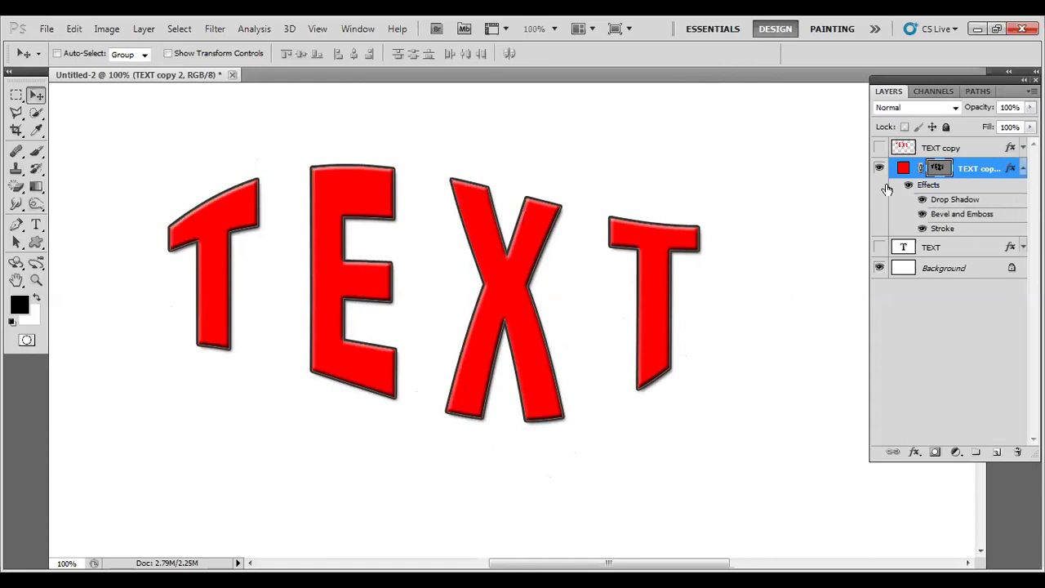
pyautogui.click(880, 147)
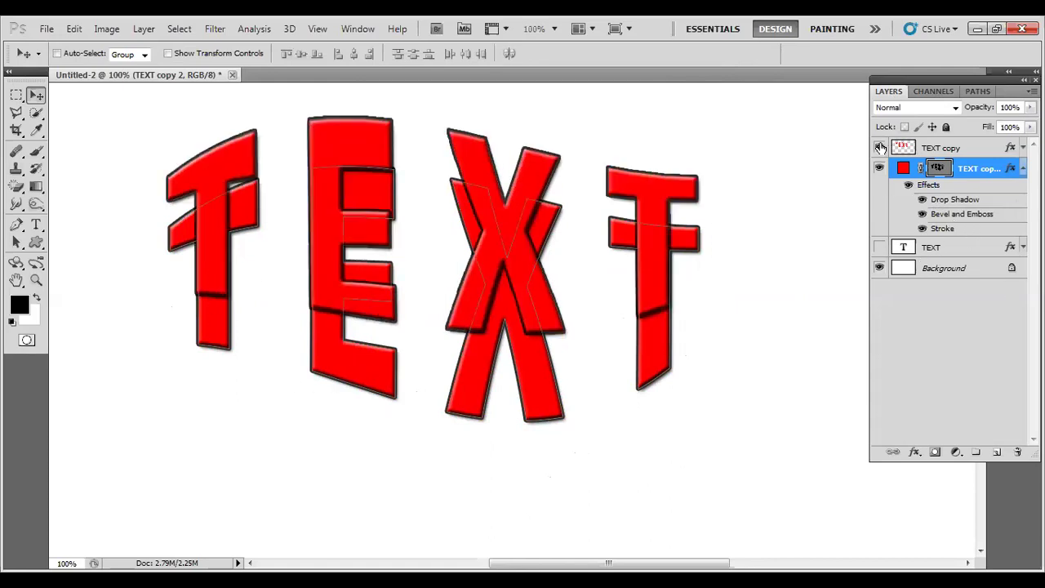
pyautogui.click(879, 147)
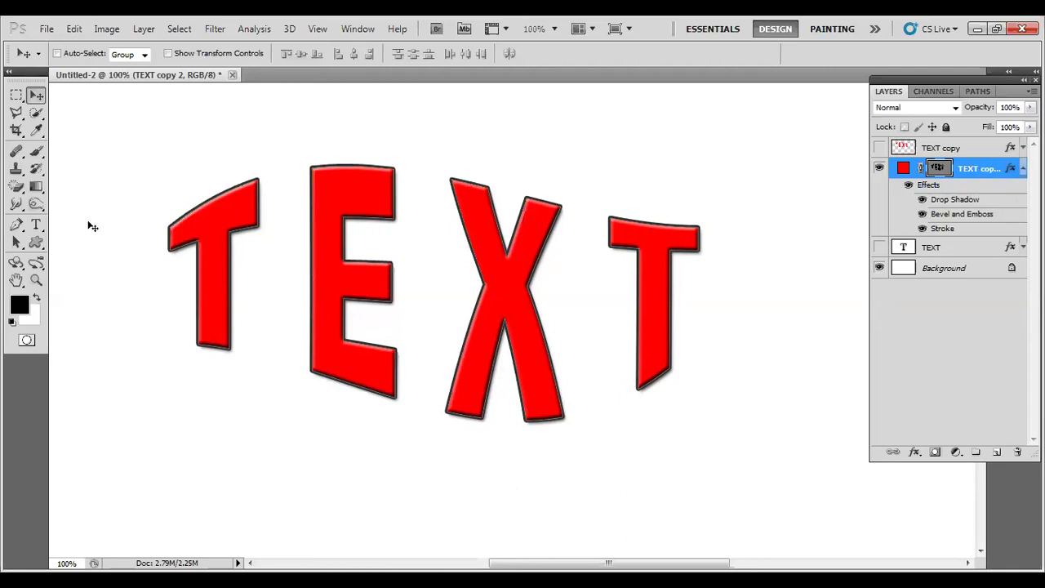
# Step: Create a selection shaped like the word "text" below the first T with the Horizontal Type Mask tool
pyautogui.click(36, 226)
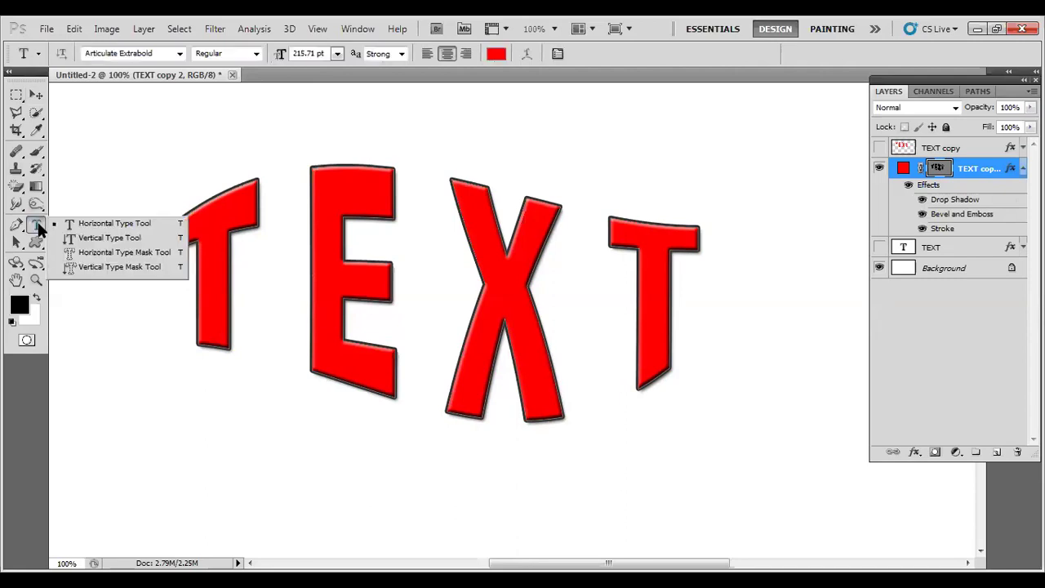
pyautogui.click(80, 258)
pyautogui.click(147, 447)
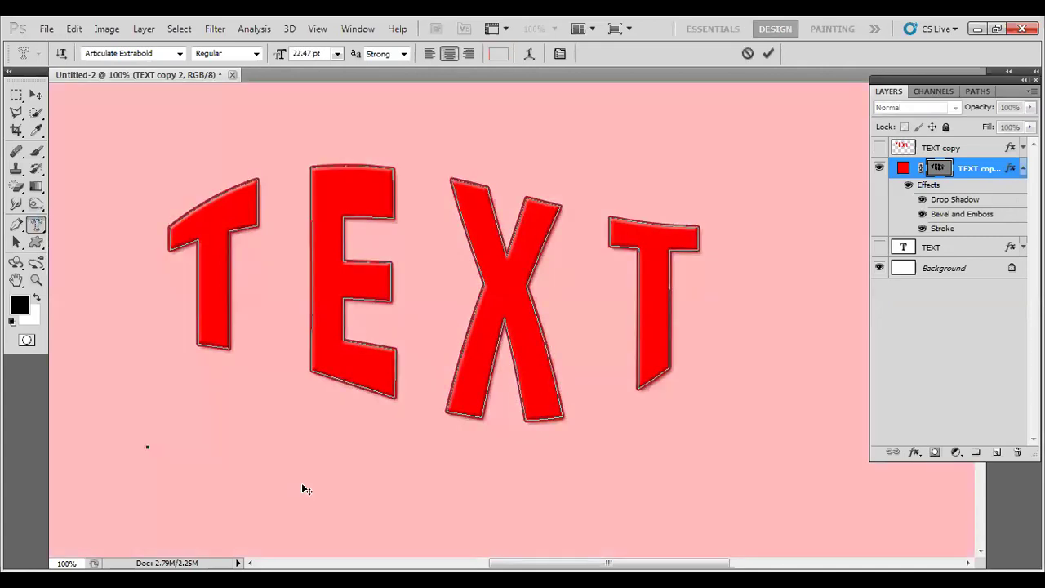
pyautogui.write('text')
pyautogui.click(927, 173)
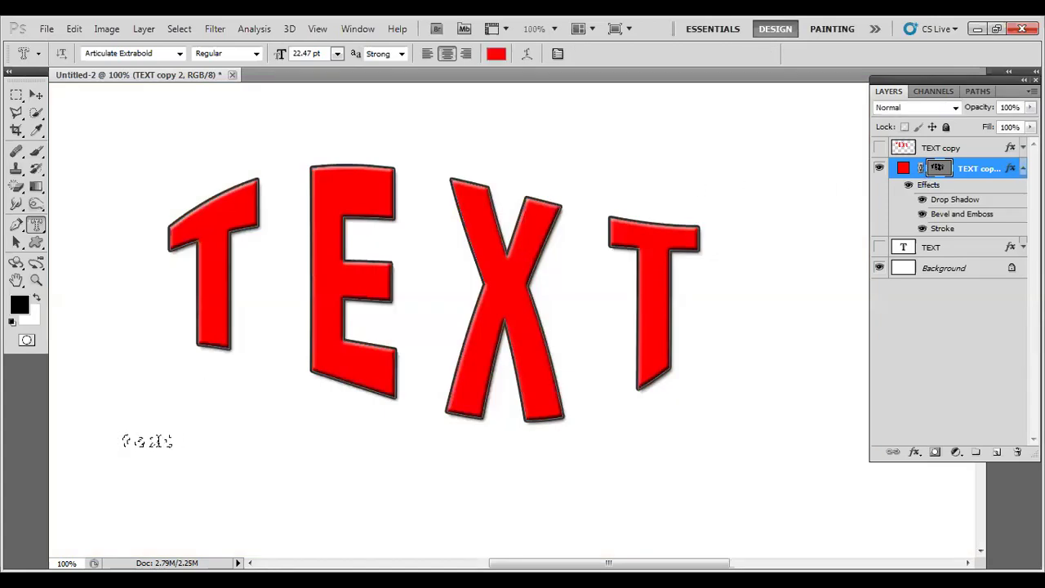
# Step: Try a free transform while the "text" selection is active, leave it without changes, and clear the selection
pyautogui.click(36, 94)
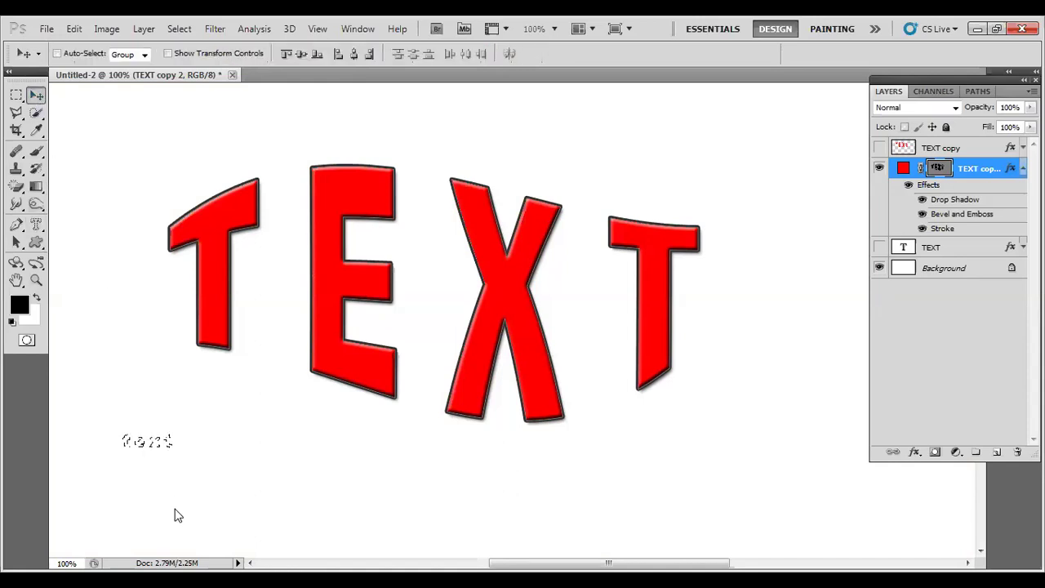
pyautogui.hotkey('ctrl', 't')
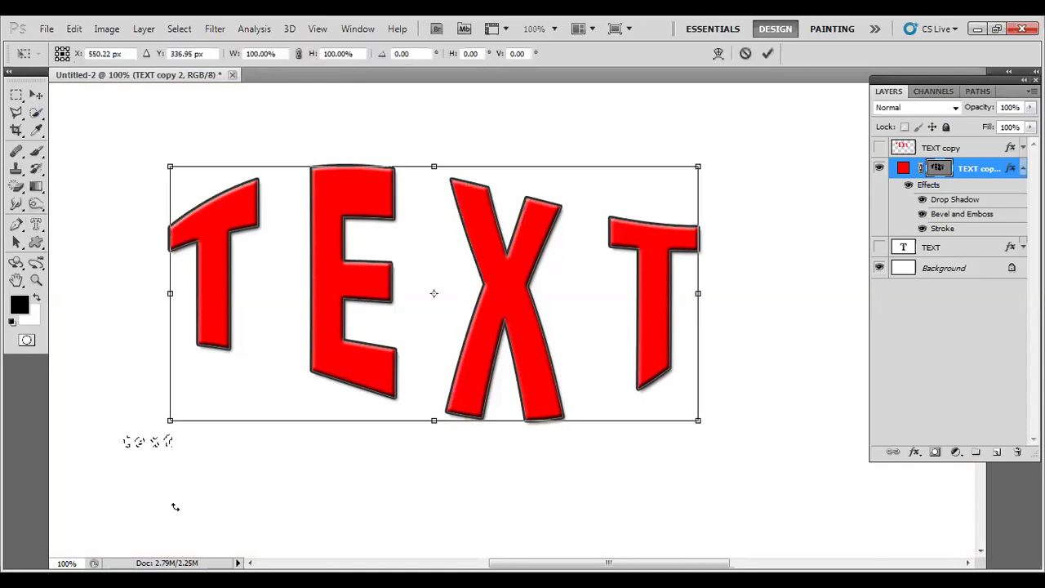
pyautogui.press('Return')
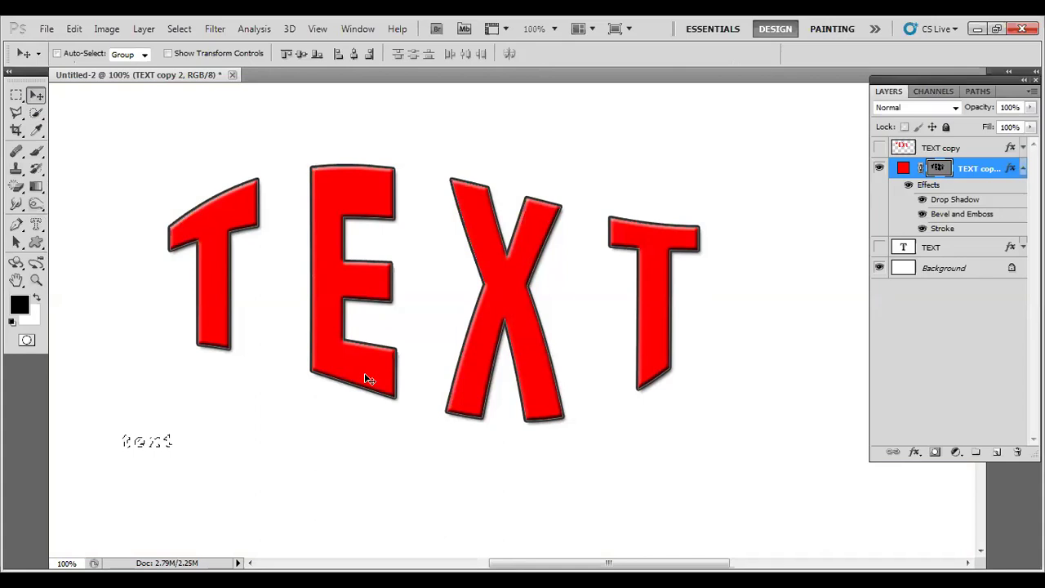
pyautogui.hotkey('ctrl', 'd')
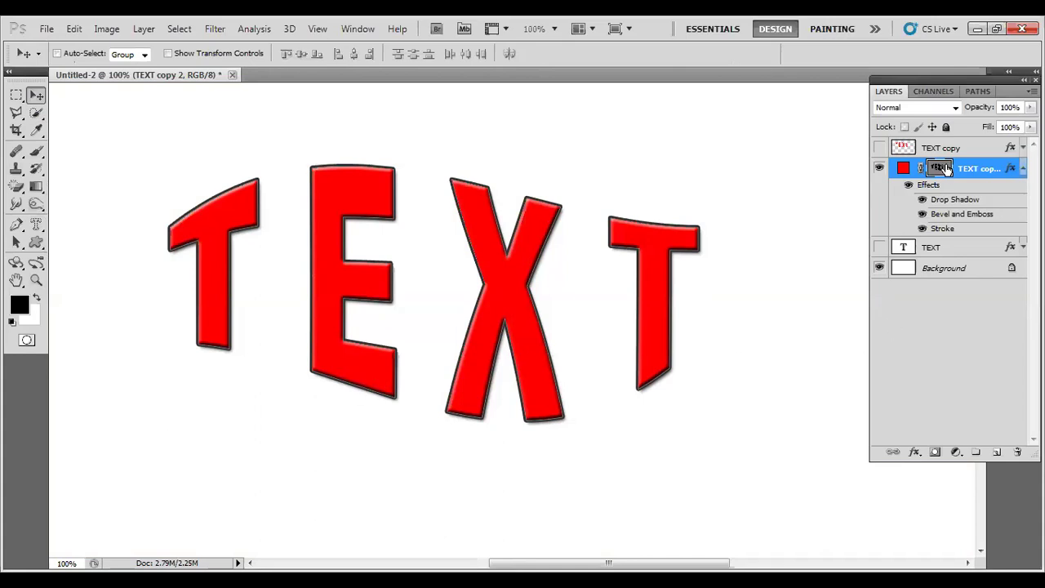
# Step: Restore the Horizontal Type tool as the default type tool, then collapse the TEXT copy 2 effects and hide that layer
pyautogui.click(36, 226)
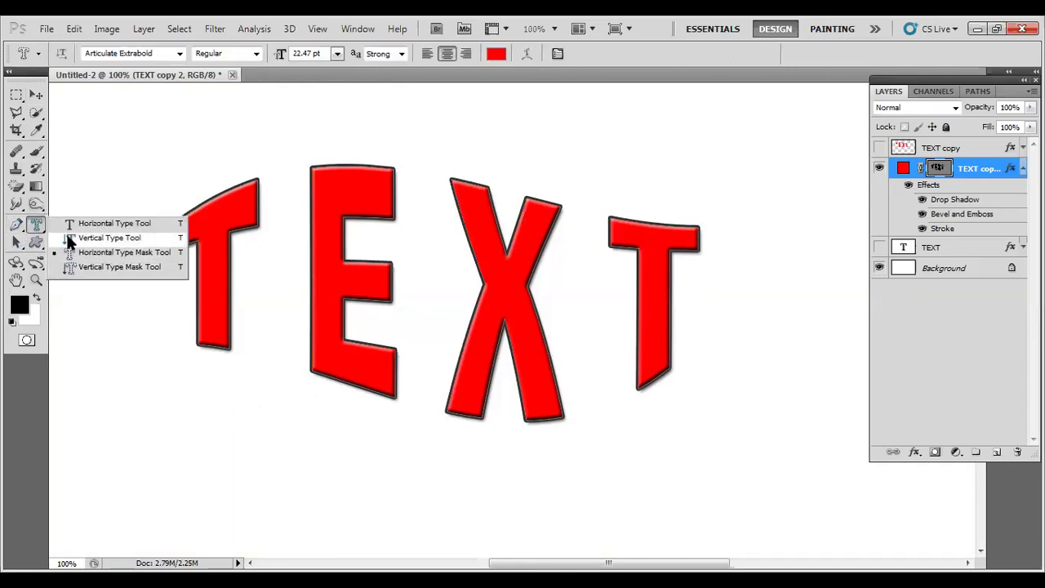
pyautogui.click(72, 227)
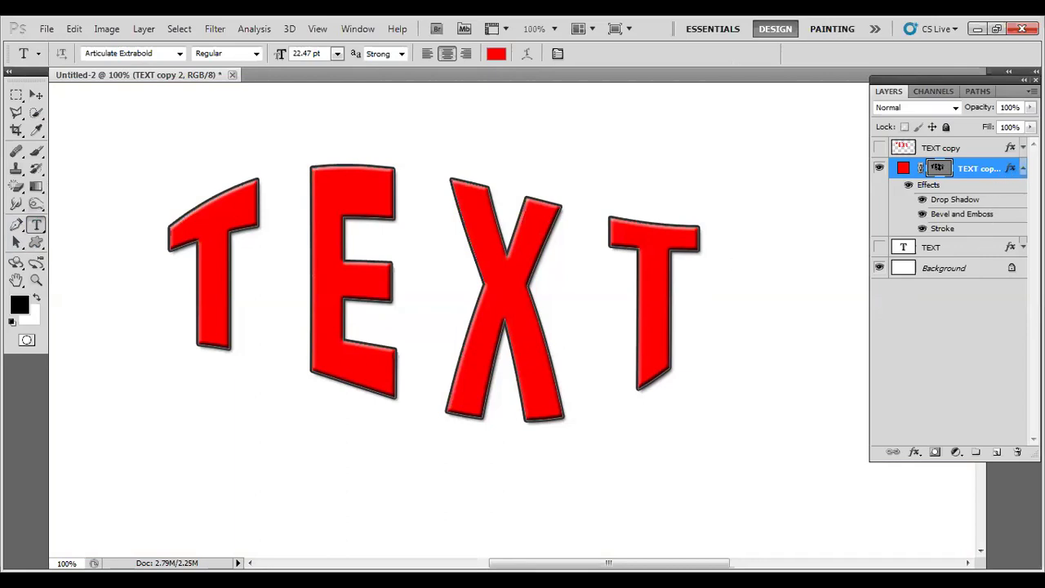
pyautogui.click(1023, 168)
pyautogui.click(879, 168)
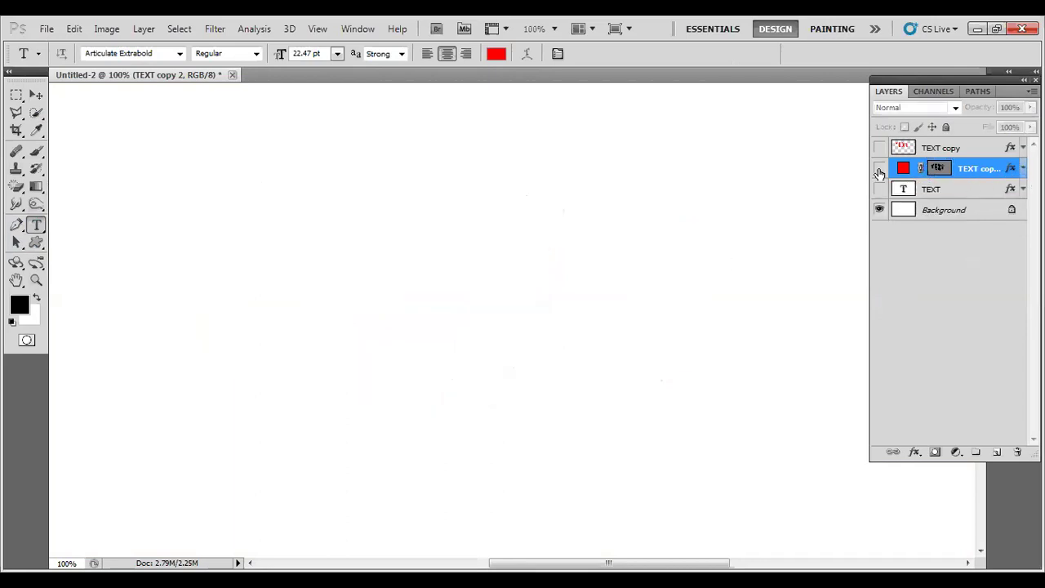
pyautogui.click(36, 96)
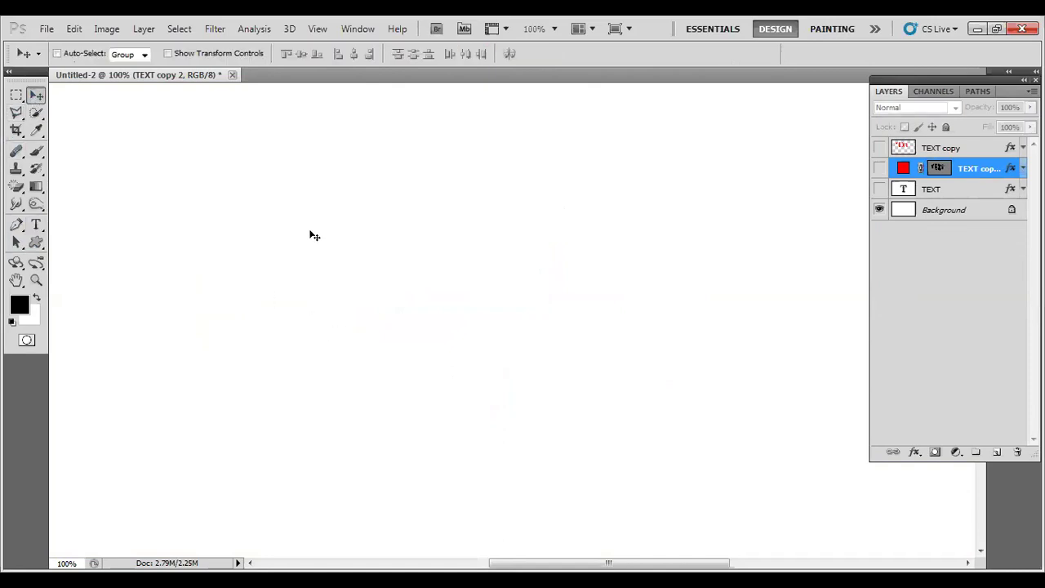
pyautogui.hotkey('ctrl', '-')
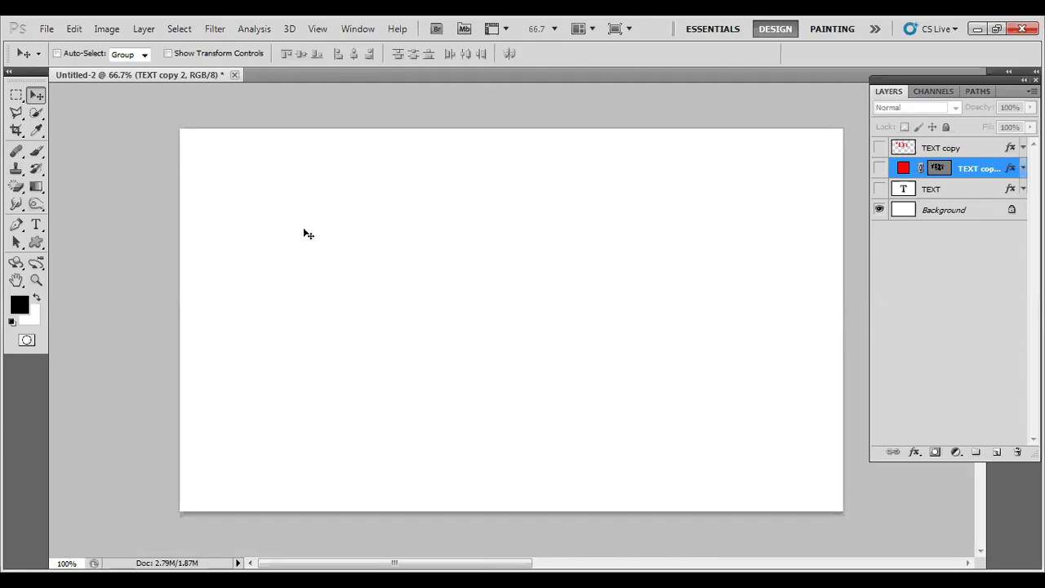
# Step: Draw a large black rectangle shape across the canvas with the Rectangle tool and delete its layer
pyautogui.click(38, 248)
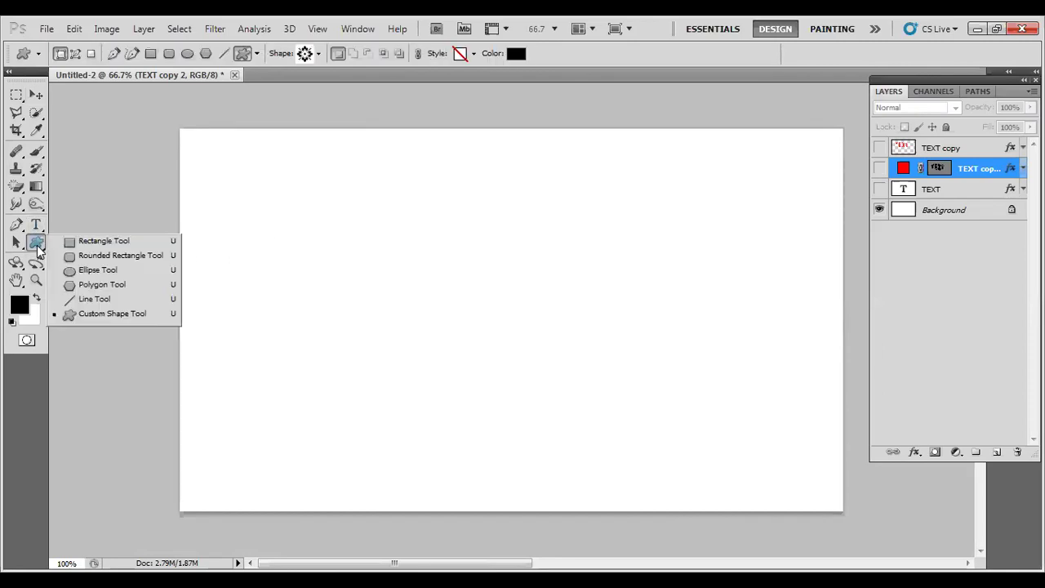
pyautogui.click(74, 242)
pyautogui.moveTo(273, 186); pyautogui.dragTo(420, 286)
pyautogui.moveTo(493, 328); pyautogui.dragTo(798, 470)
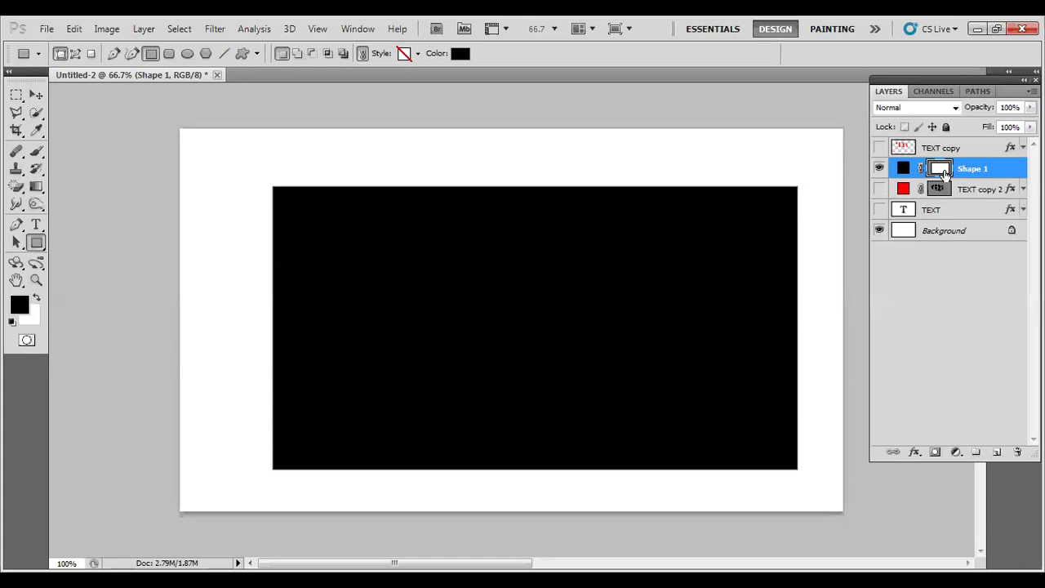
pyautogui.press('Delete')
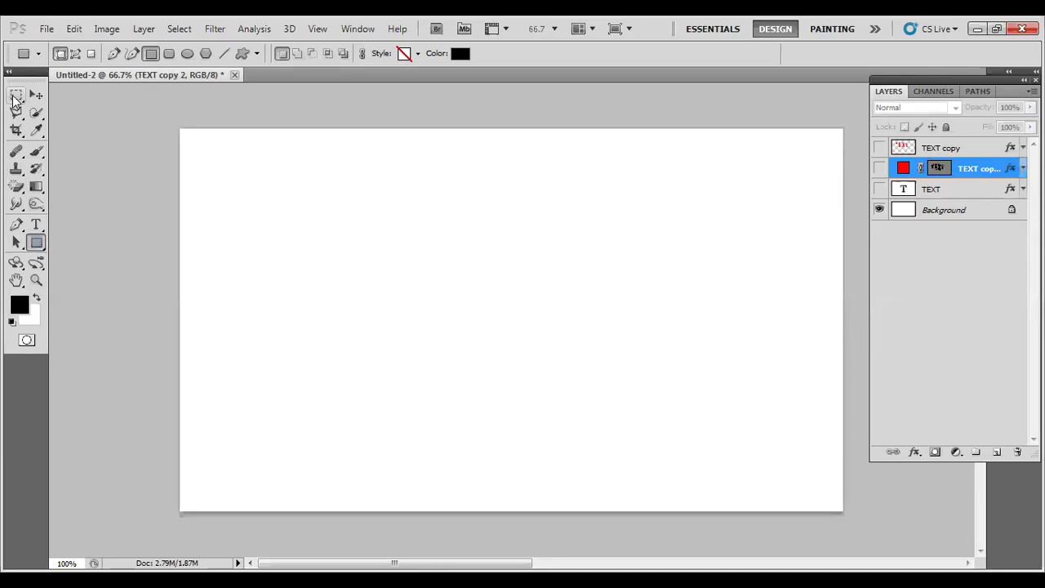
# Step: Draw a black rounded rectangle with a 2 cm corner radius across the canvas and undo it
pyautogui.click(34, 245)
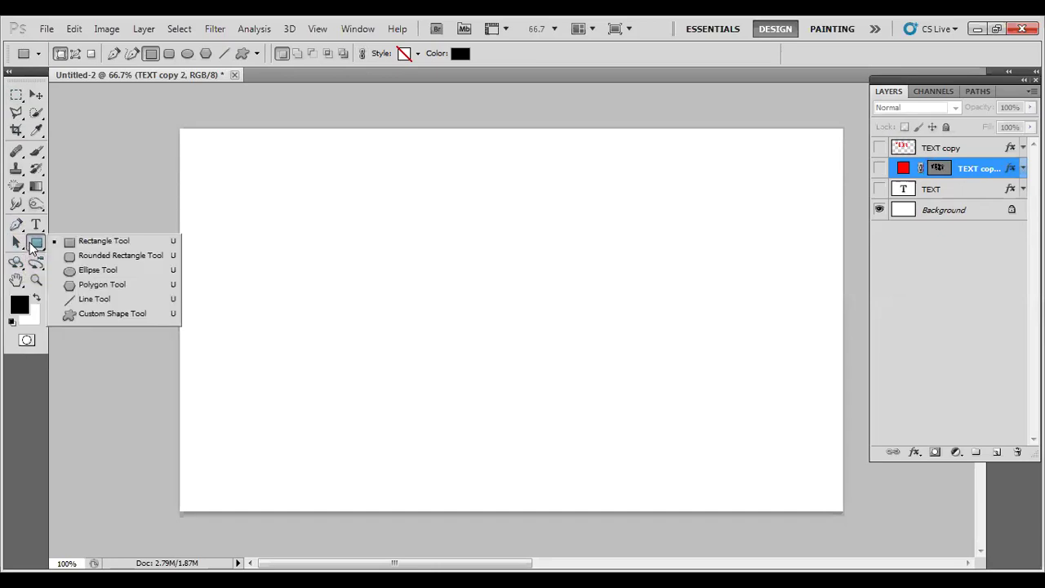
pyautogui.click(94, 257)
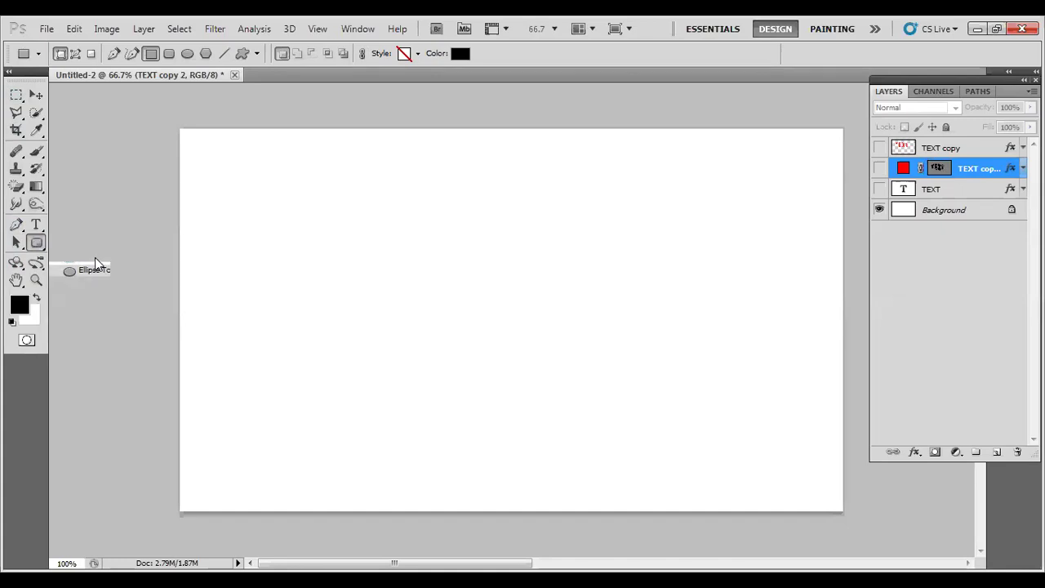
pyautogui.click(16, 98)
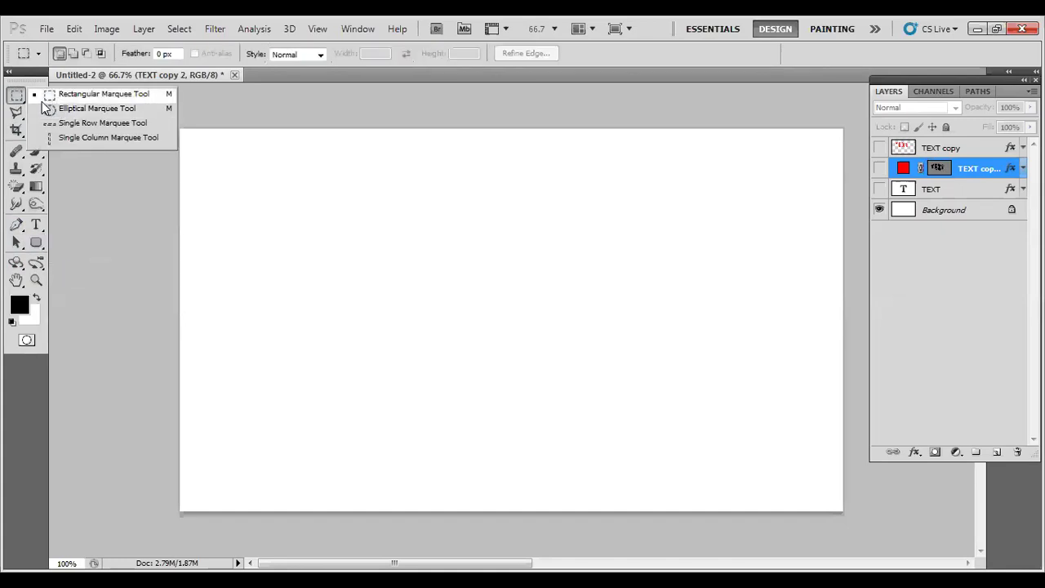
pyautogui.click(36, 242)
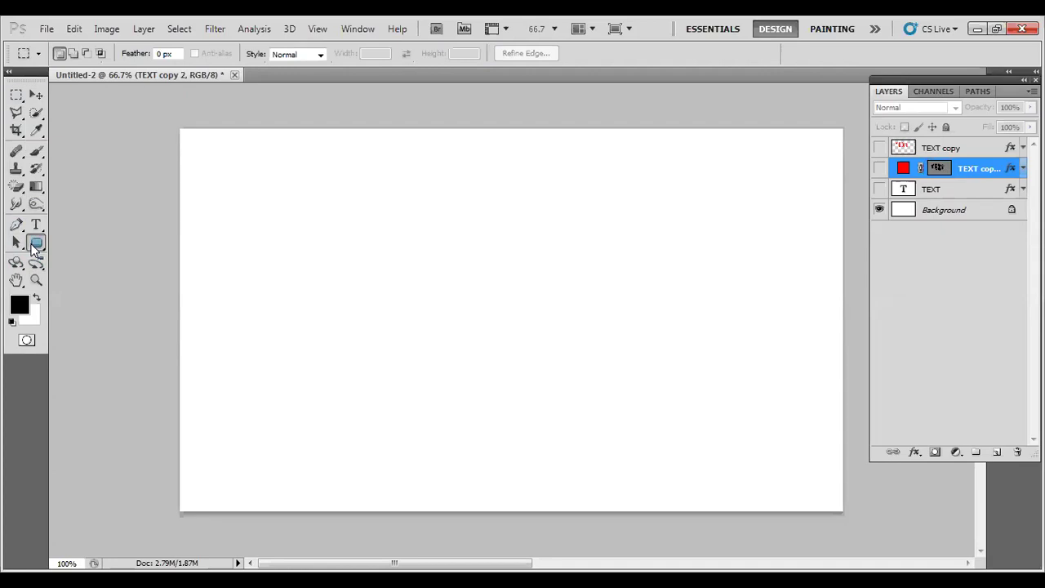
pyautogui.moveTo(252, 200); pyautogui.dragTo(708, 431)
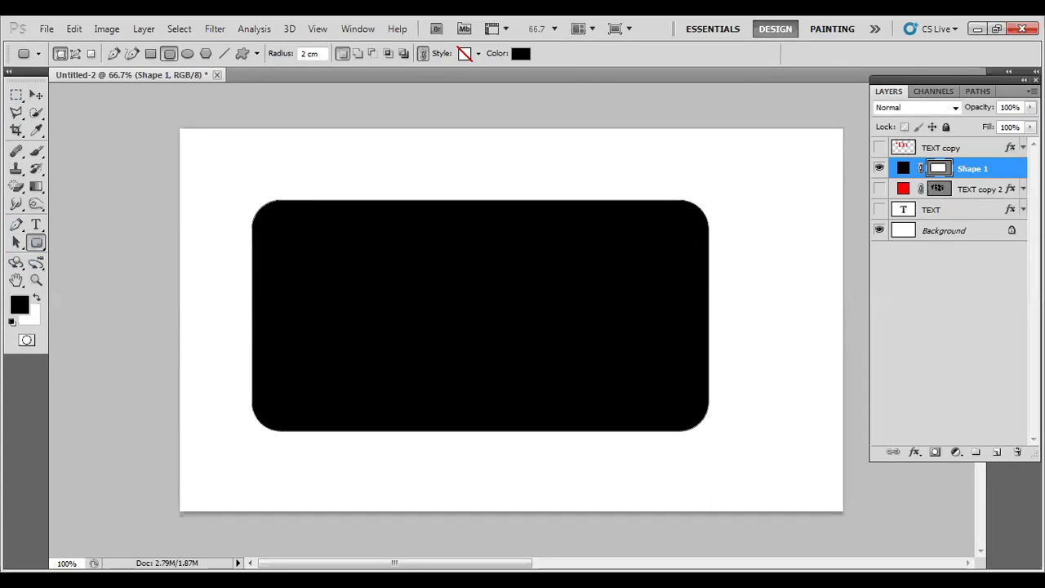
pyautogui.hotkey('ctrl', 'z')
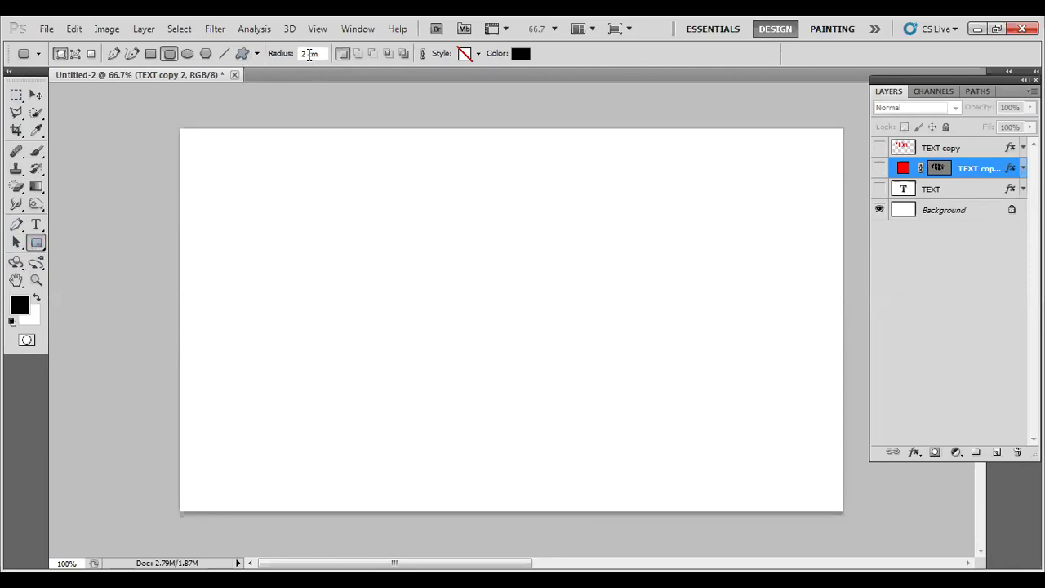
# Step: Draw a large black rounded rectangle shape with a 5 cm corner radius in the middle of the canvas
pyautogui.click(284, 55)
pyautogui.write('5')
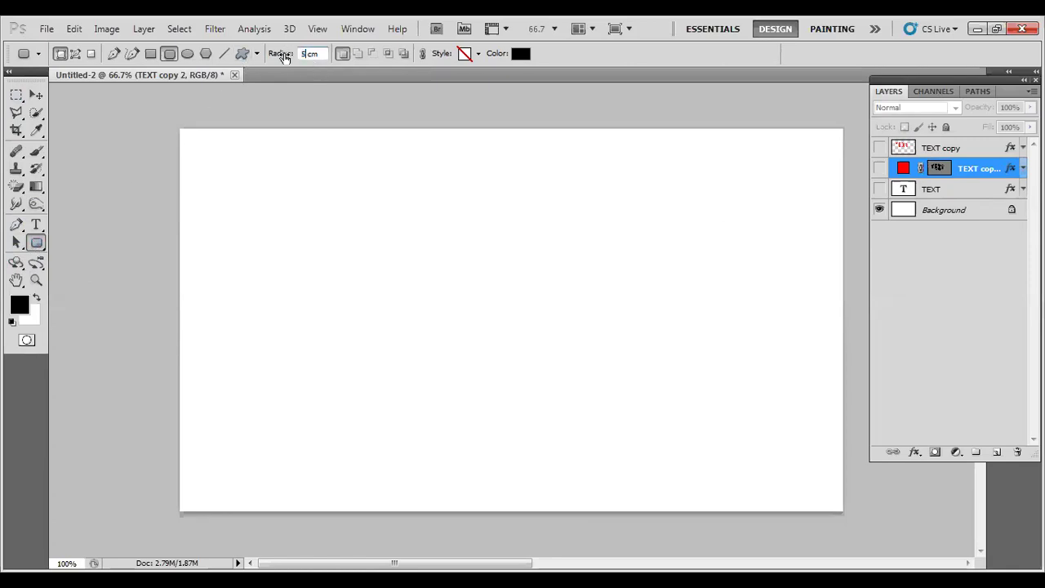
pyautogui.moveTo(288, 194); pyautogui.dragTo(674, 443)
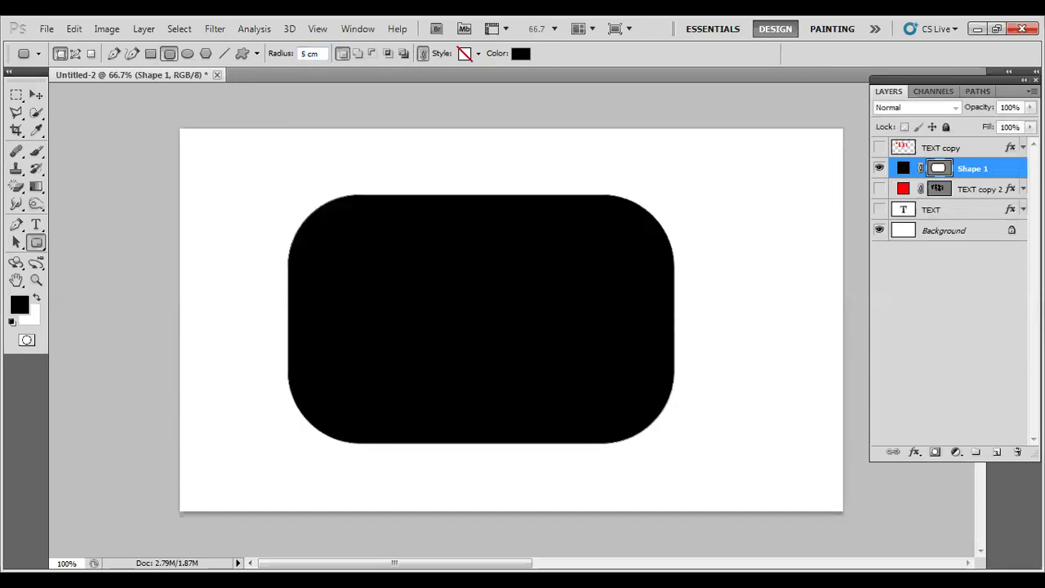
# Step: Load the outline of the rounded rectangle Shape 1 as a selection and hide its layer
pyautogui.keyDown('ctrl'); pyautogui.click(937, 171); pyautogui.keyUp('ctrl')
pyautogui.click(879, 168)
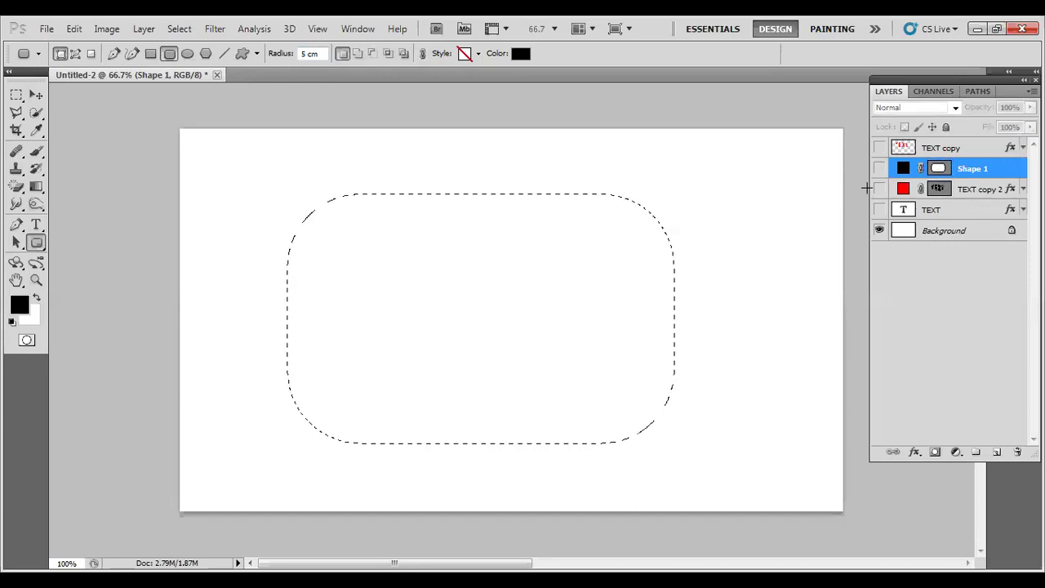
# Step: Set the foreground color to red, fill the rounded selection with it on a new layer, and deselect
pyautogui.click(19, 311)
pyautogui.moveTo(448, 296); pyautogui.dragTo(485, 247)
pyautogui.click(639, 240)
pyautogui.press('u')
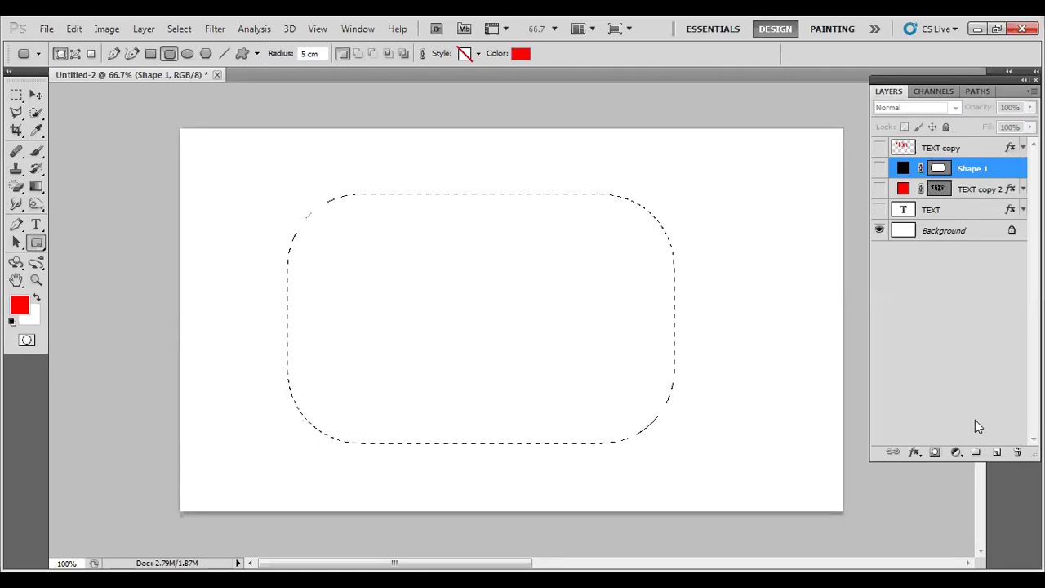
pyautogui.click(879, 169)
pyautogui.click(880, 169)
pyautogui.click(999, 455)
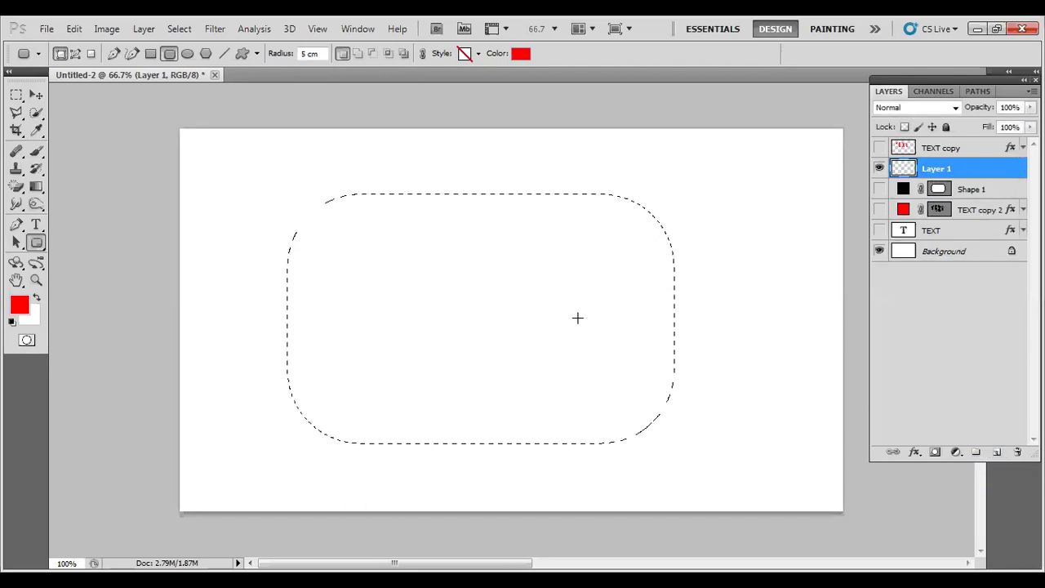
pyautogui.hotkey('alt', 'BackSpace')
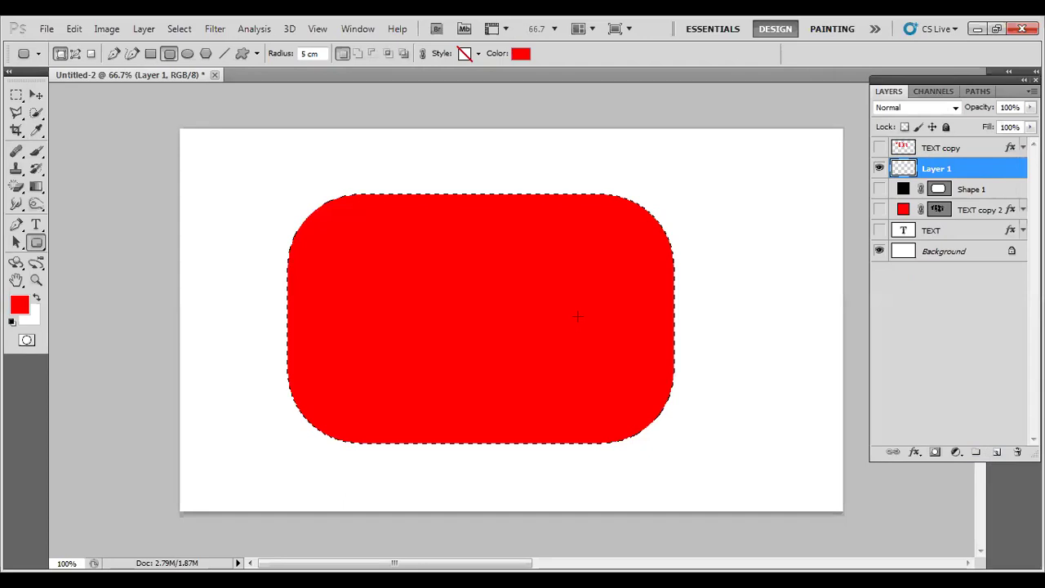
pyautogui.hotkey('ctrl', 'd')
pyautogui.press('v')
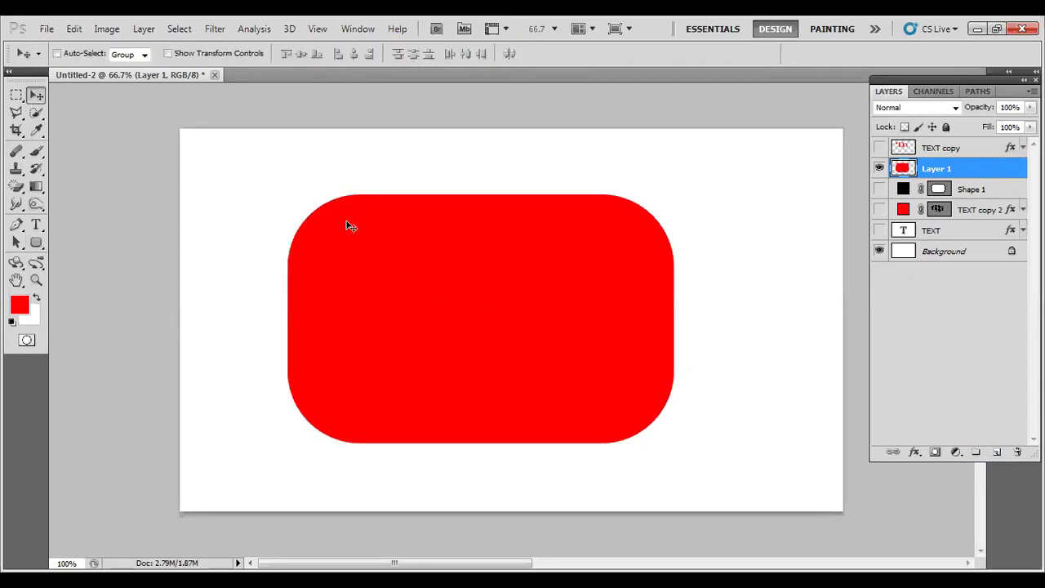
# Step: Open the blending options for Layer 1, the red rounded rectangle, and keep the shape uncovered by the dialog
pyautogui.hotkey('ctrl', '+')
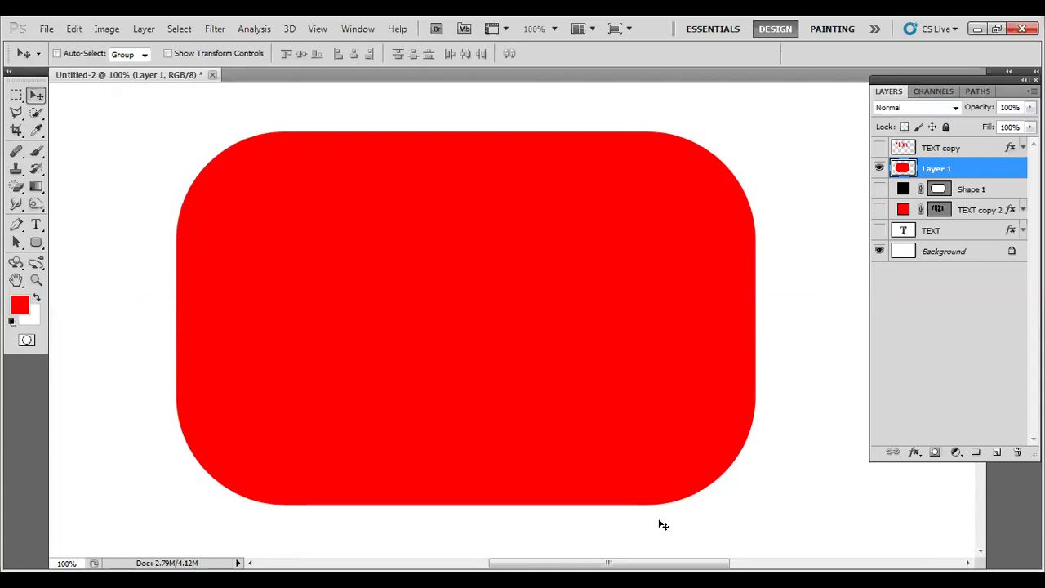
pyautogui.rightClick(962, 168)
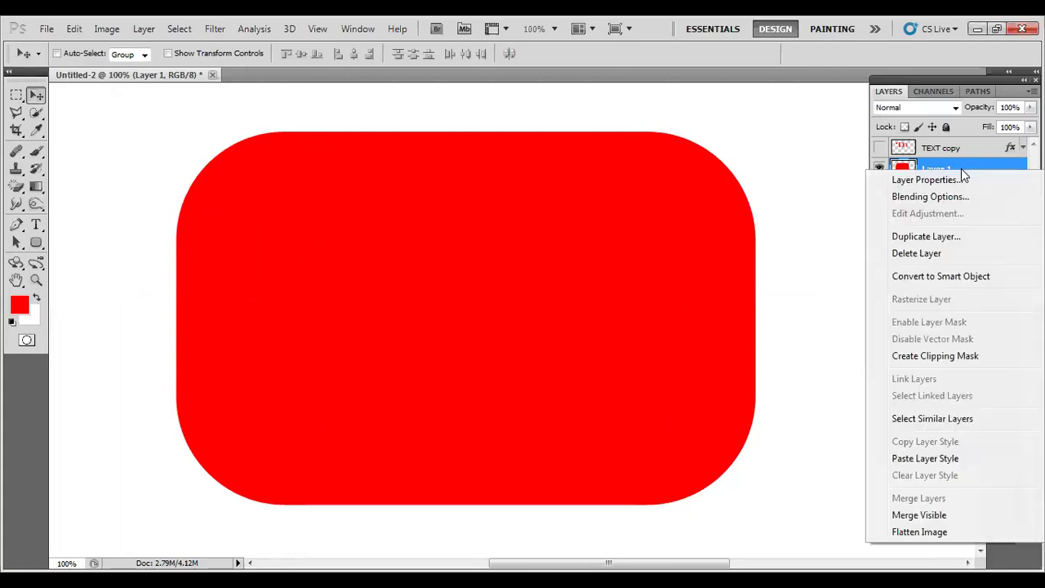
pyautogui.click(973, 206)
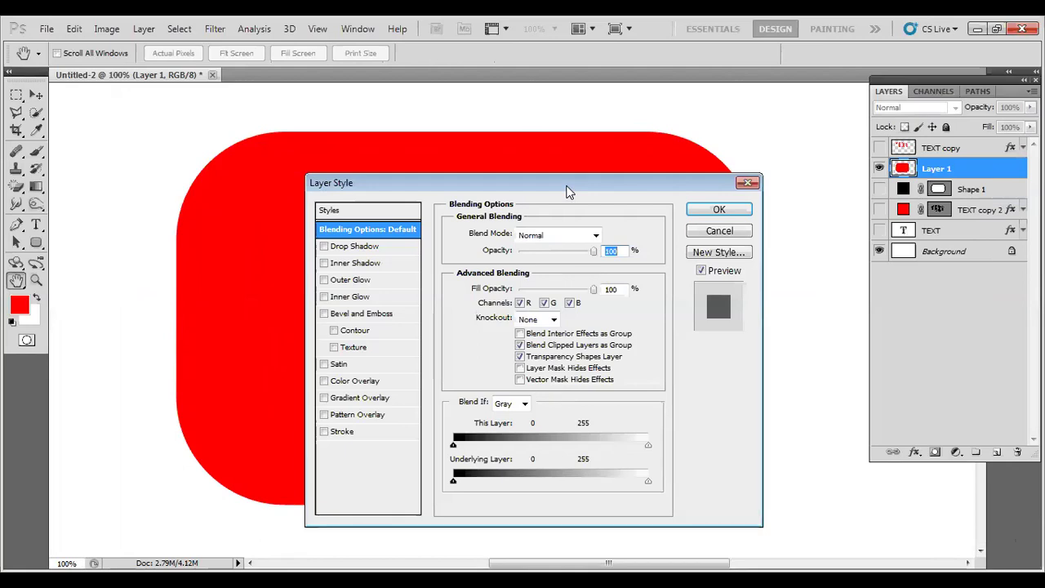
pyautogui.moveTo(569, 190); pyautogui.dragTo(588, 120)
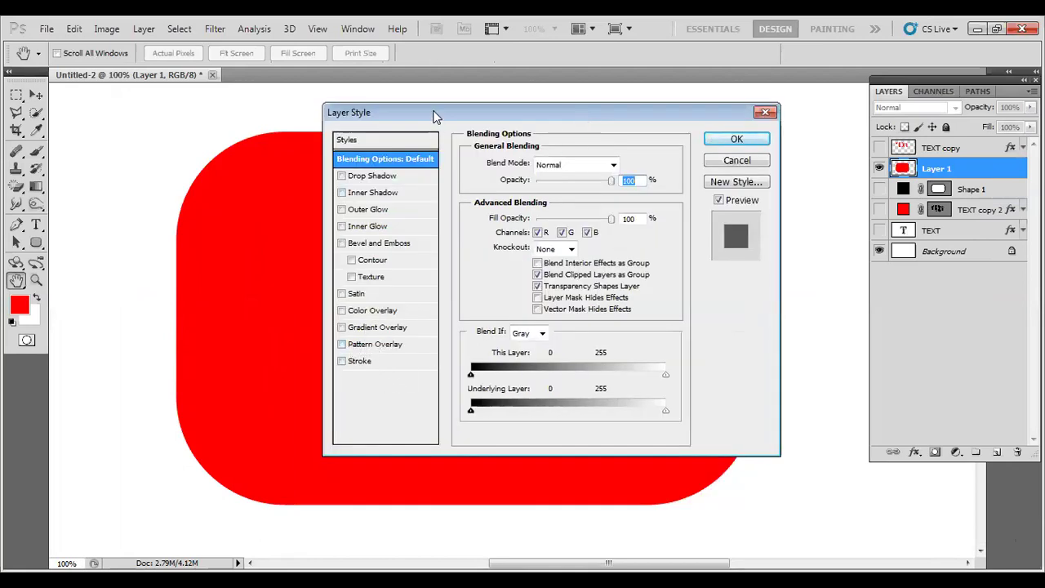
pyautogui.moveTo(441, 110); pyautogui.dragTo(685, 88)
# Step: Try a Pattern Overlay on the red rounded rectangle with a grey rough texture and a multicoloured ornamental tile pattern
pyautogui.click(607, 325)
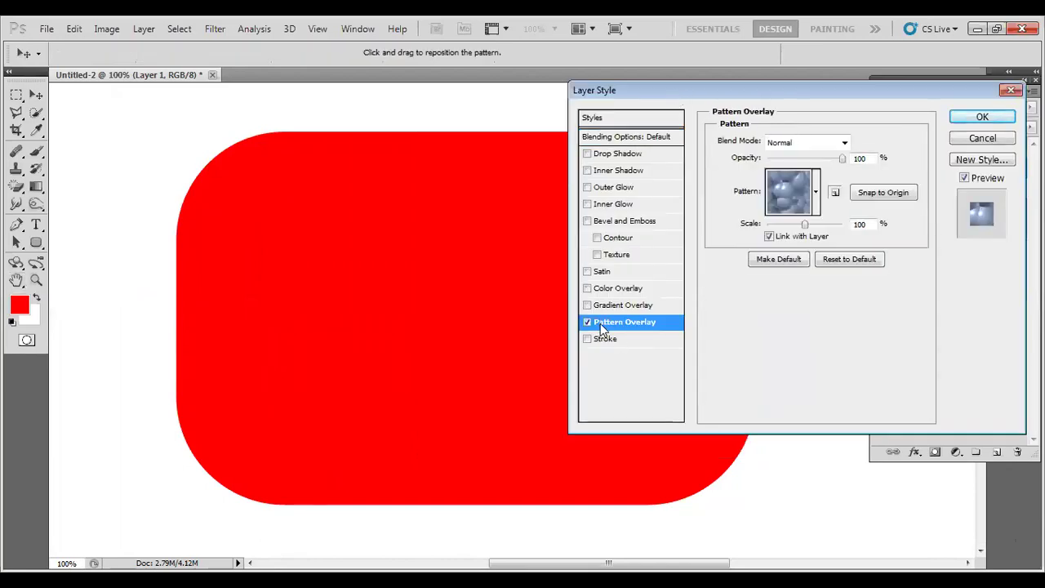
pyautogui.click(816, 192)
pyautogui.click(839, 272)
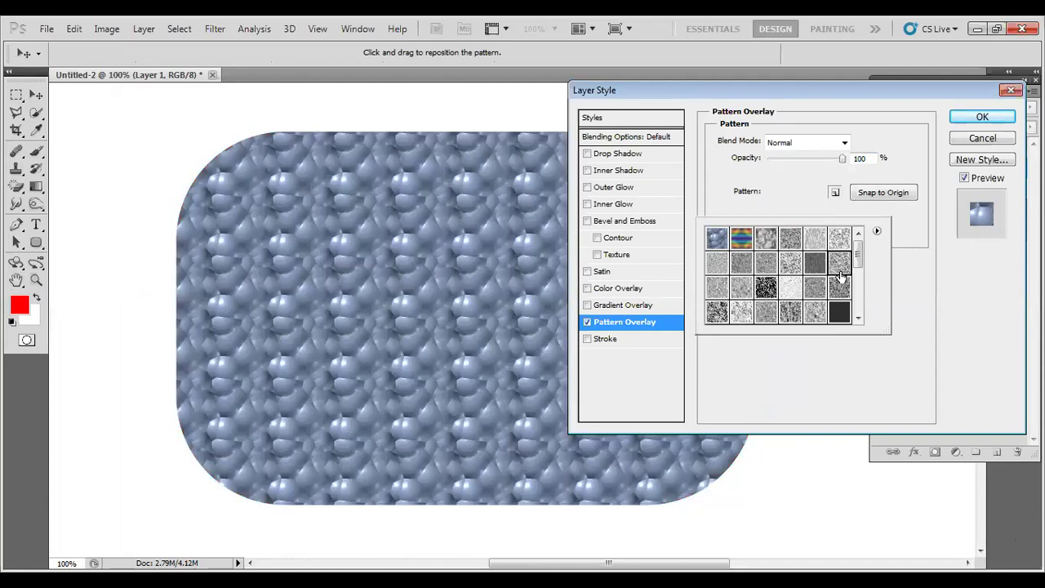
pyautogui.moveTo(856, 259); pyautogui.dragTo(857, 286)
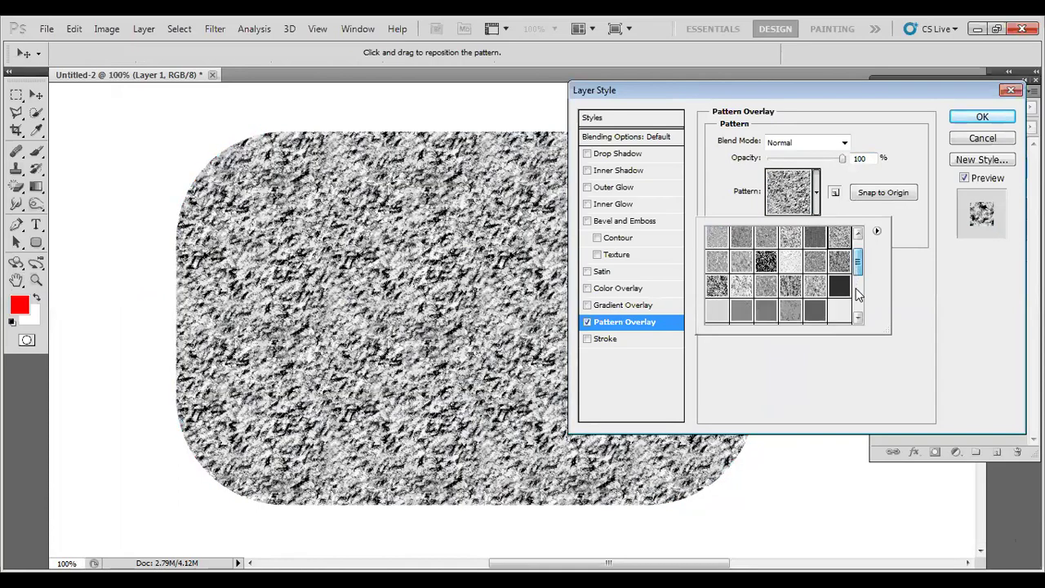
pyautogui.scroll(-3, 825, 280)
pyautogui.click(808, 275)
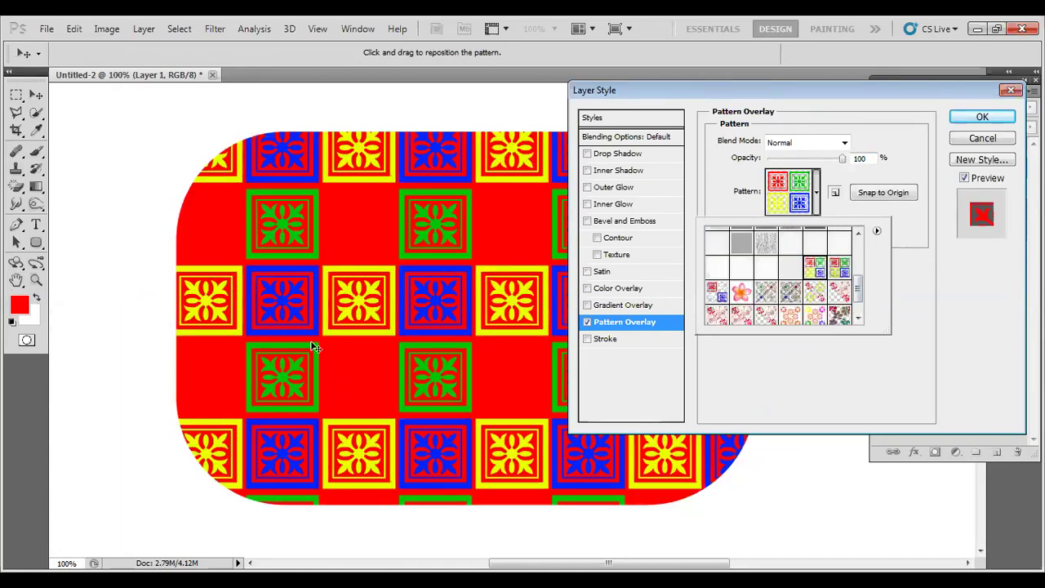
# Step: Try the pink flower, fleur-de-lis tile, orange blossom and coloured leaf patterns as the rectangle's overlay
pyautogui.click(741, 292)
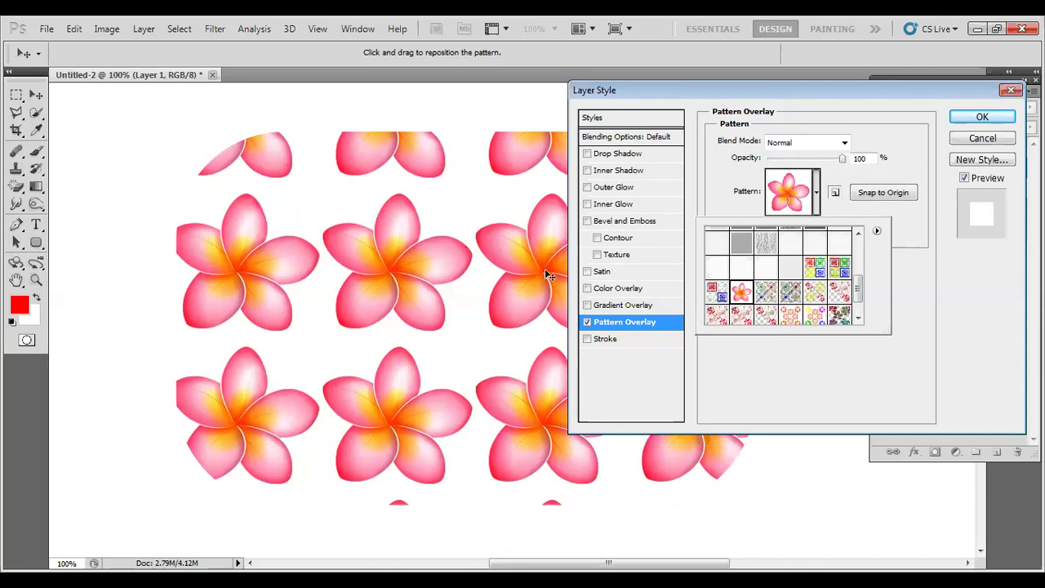
pyautogui.click(710, 296)
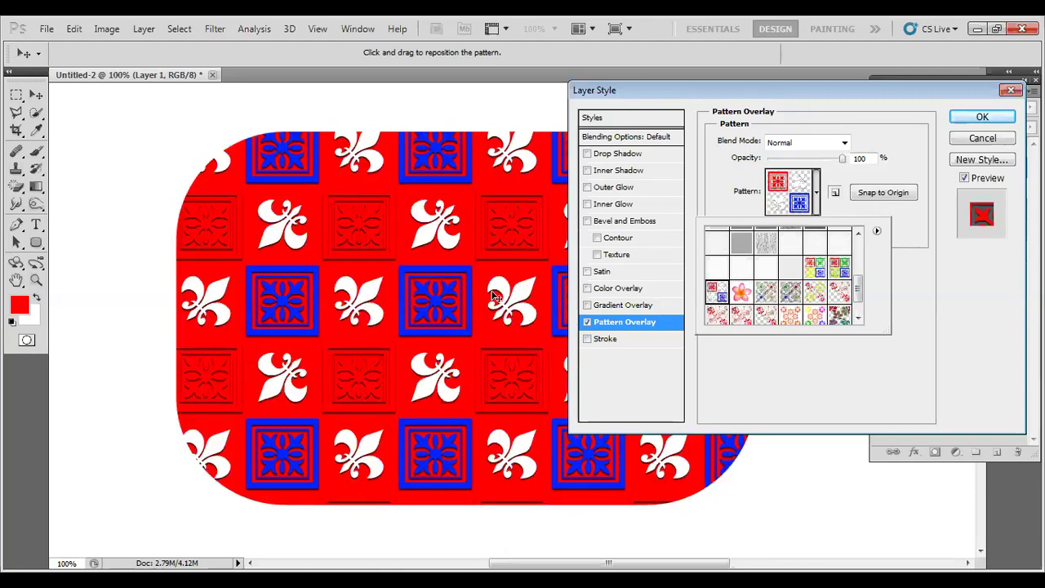
pyautogui.click(790, 316)
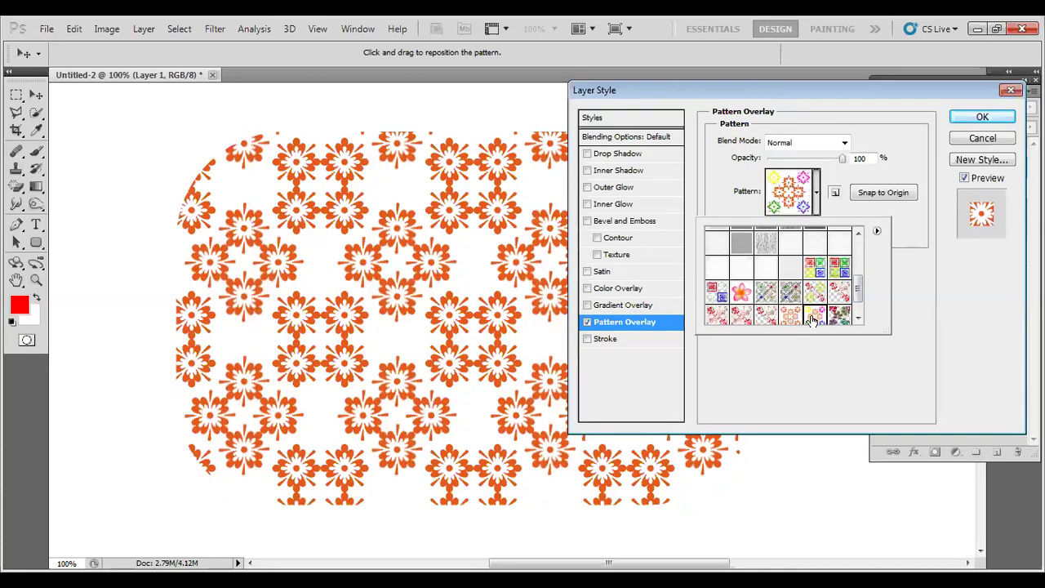
pyautogui.click(839, 315)
pyautogui.click(839, 316)
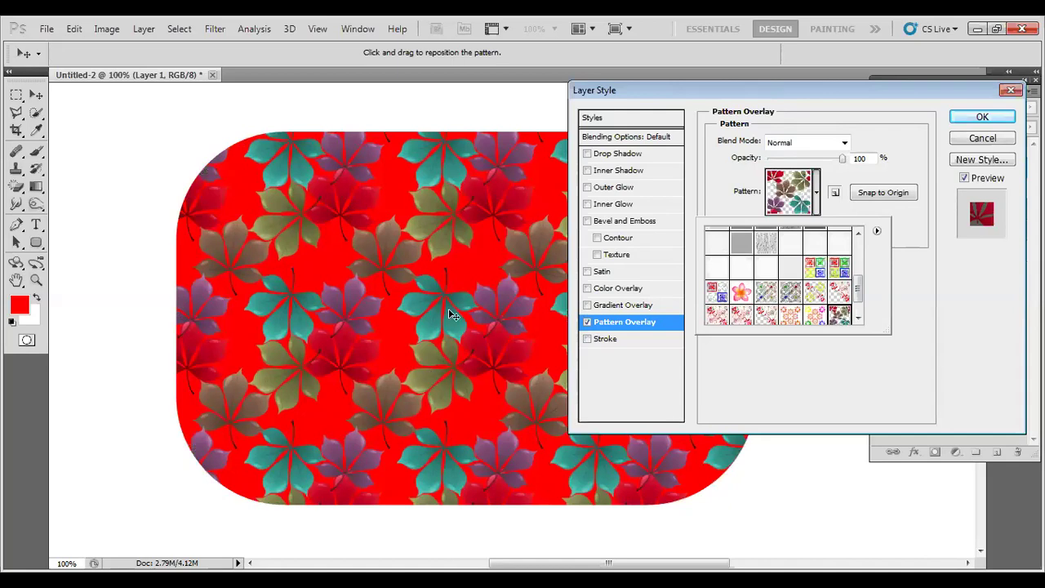
# Step: Try the vertical and horizontal wood plank patterns on the rectangle and turn off Pattern Overlay
pyautogui.click(858, 318)
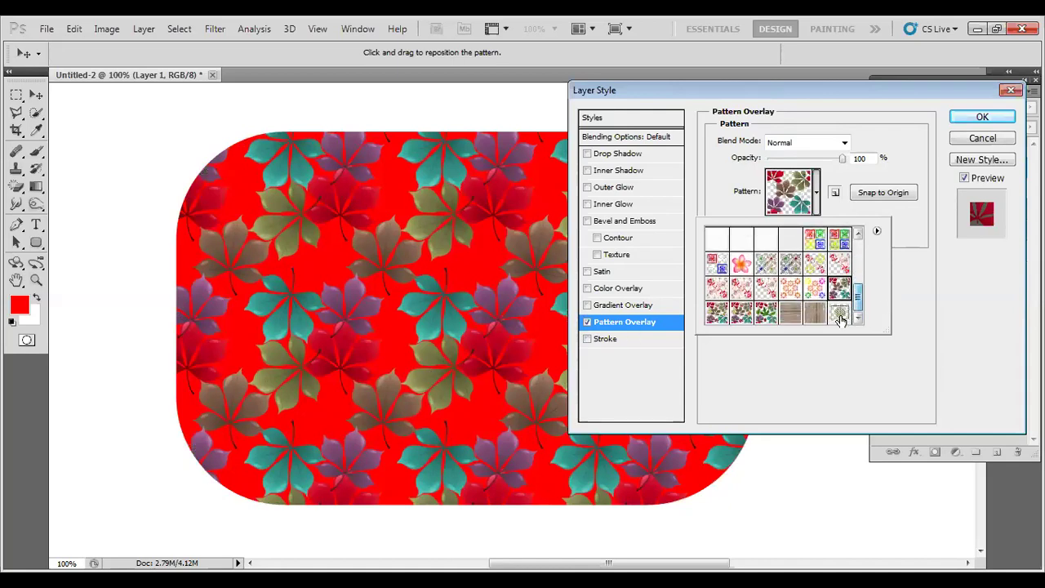
pyautogui.click(840, 316)
pyautogui.click(815, 314)
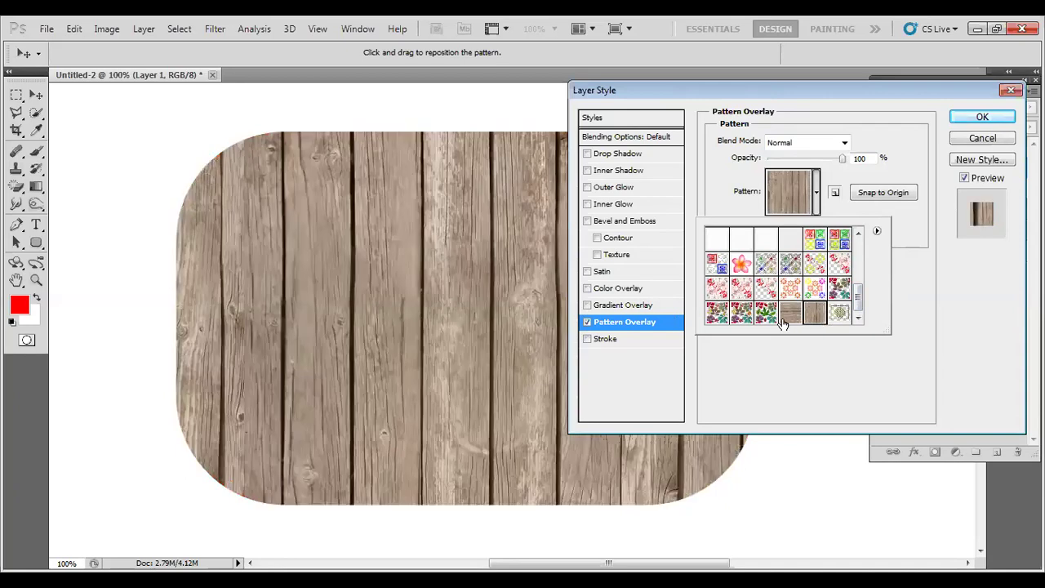
pyautogui.click(785, 317)
pyautogui.click(721, 194)
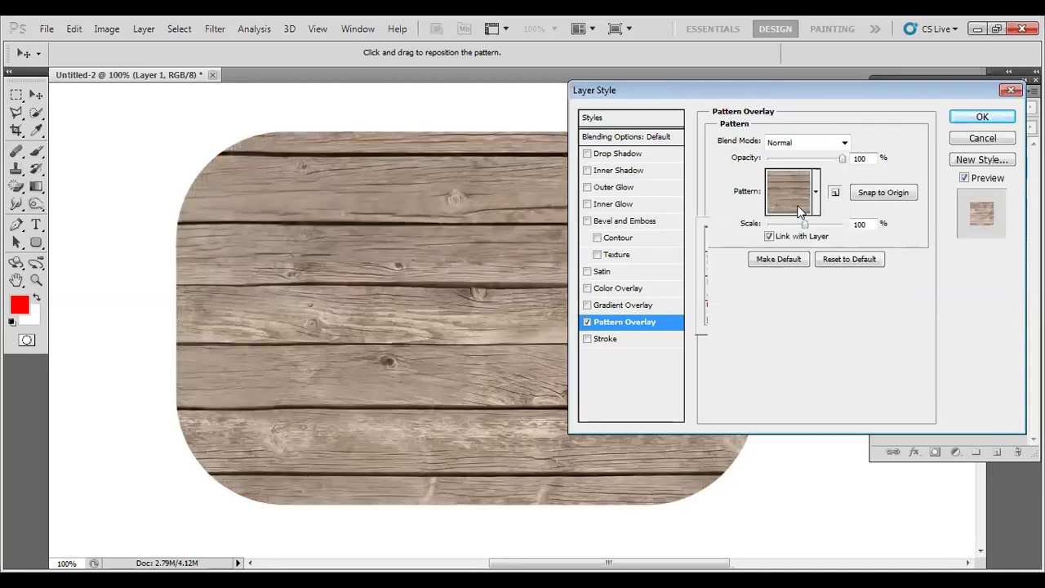
pyautogui.click(587, 323)
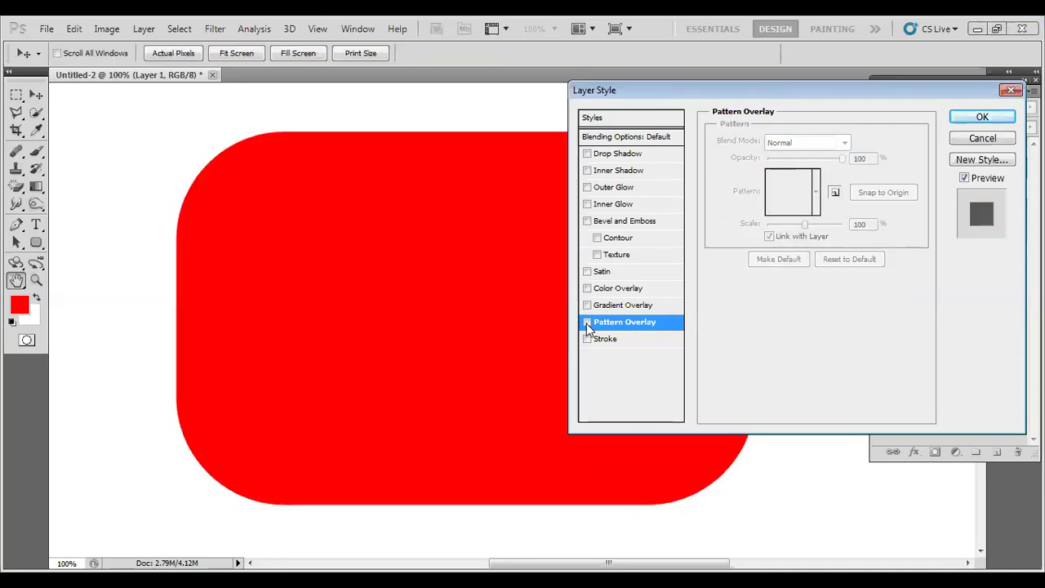
# Step: Apply a Bevel and Emboss effect with a size of 84 px to the red rounded rectangle
pyautogui.click(590, 222)
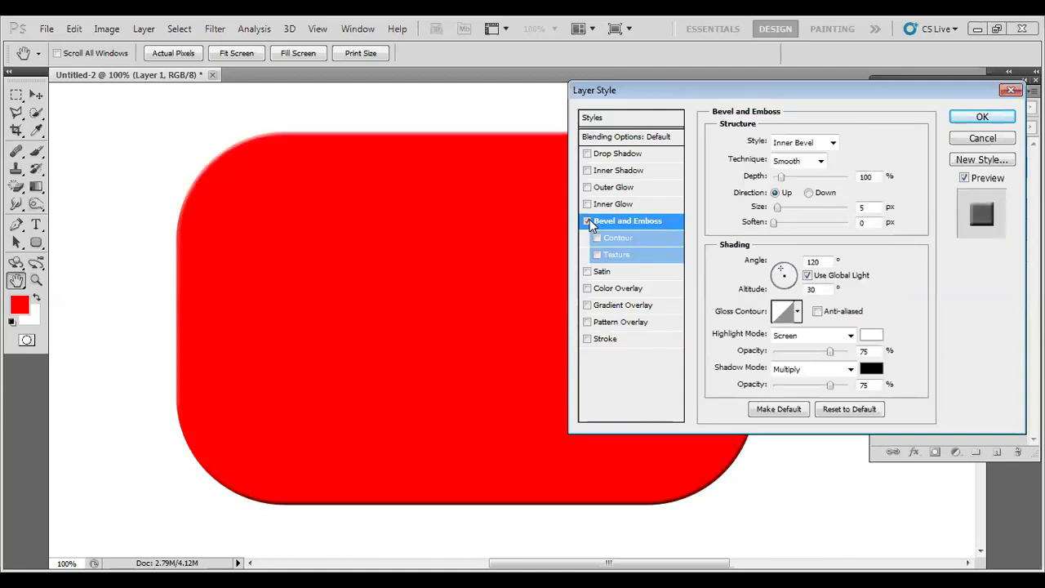
pyautogui.moveTo(779, 208); pyautogui.dragTo(802, 208)
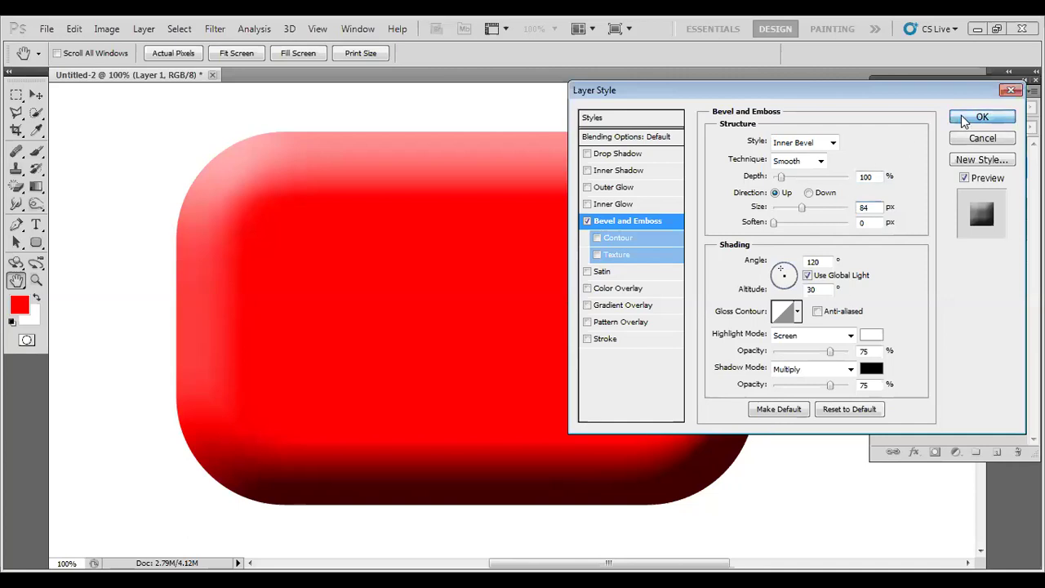
pyautogui.click(982, 117)
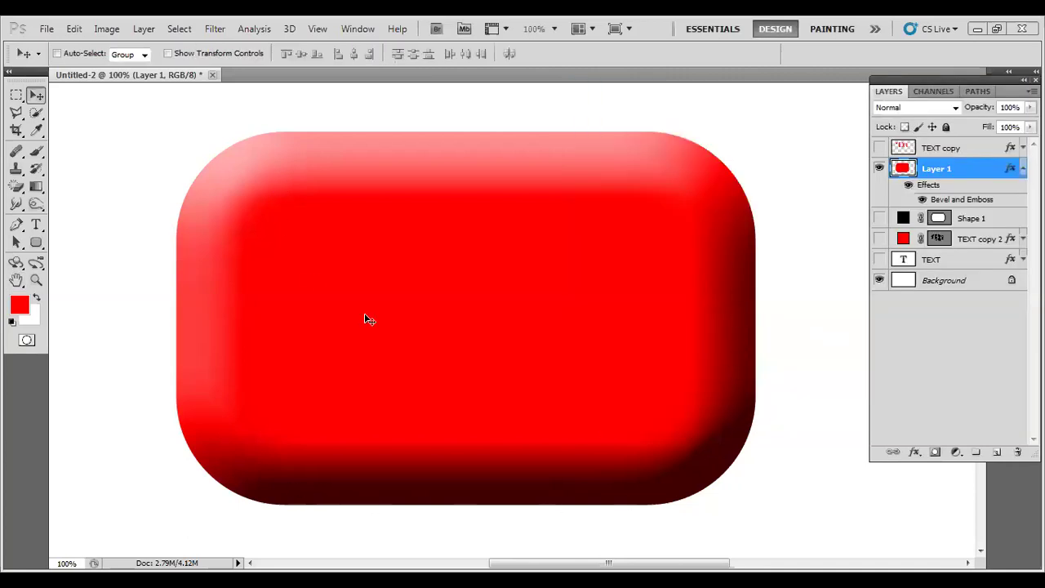
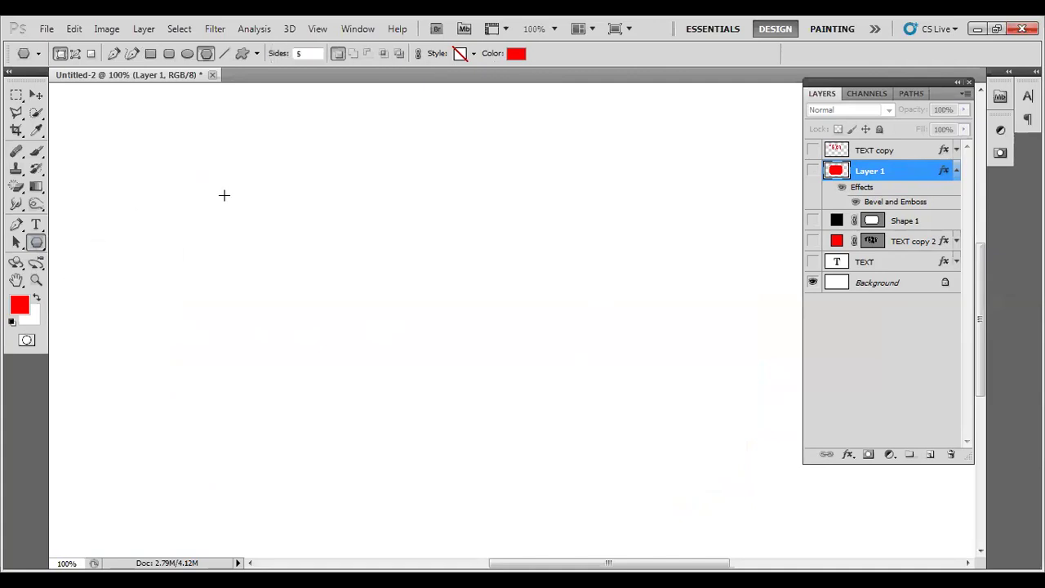
# Step: Draw a red polygon with 5 sides and another with 10 sides, undoing each one
pyautogui.moveTo(232, 164); pyautogui.dragTo(171, 189)
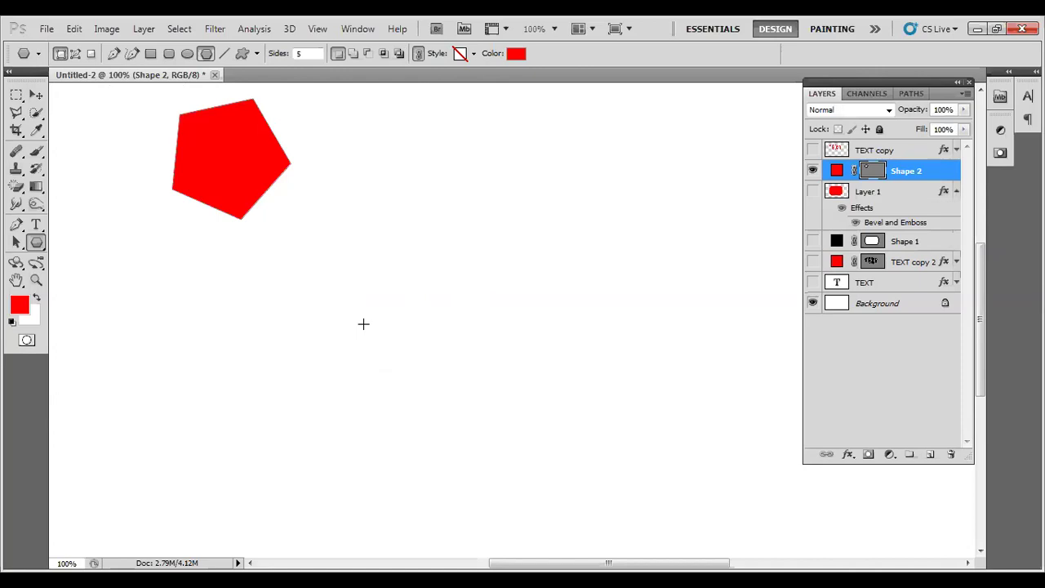
pyautogui.hotkey('ctrl', 'z')
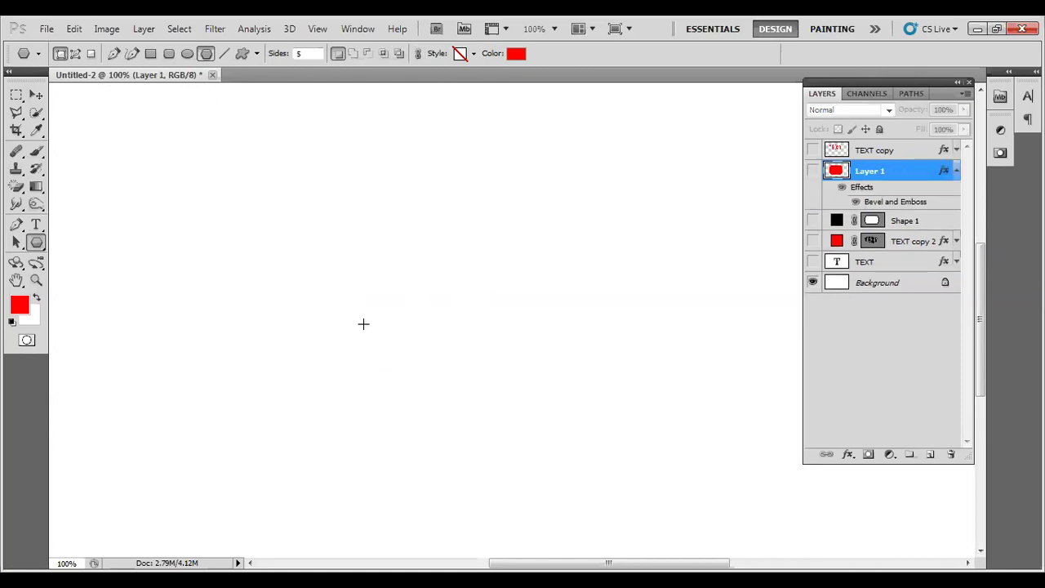
pyautogui.doubleClick(311, 54)
pyautogui.write('10')
pyautogui.moveTo(301, 264); pyautogui.dragTo(213, 248)
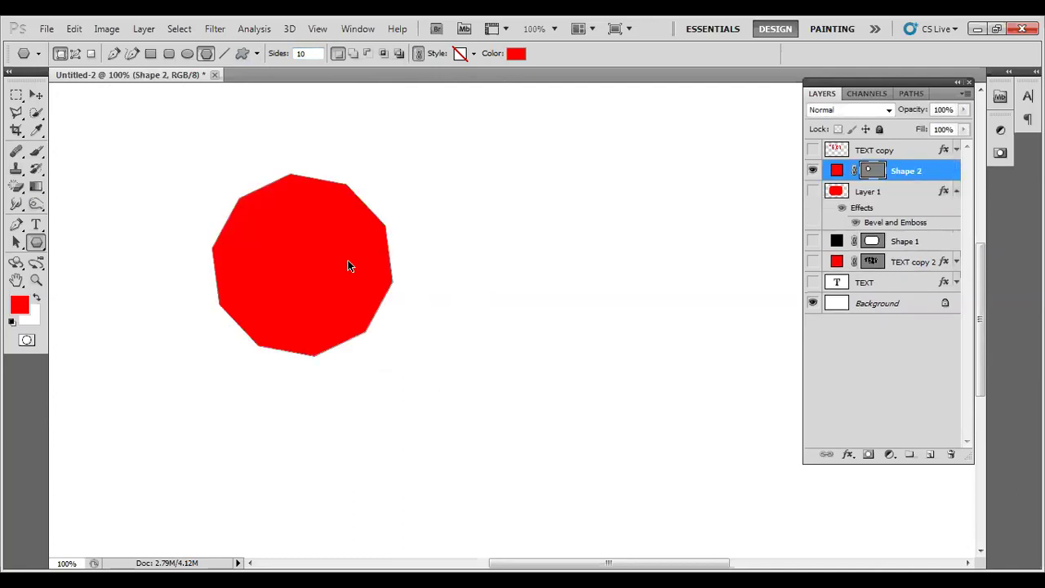
pyautogui.hotkey('ctrl', 'z')
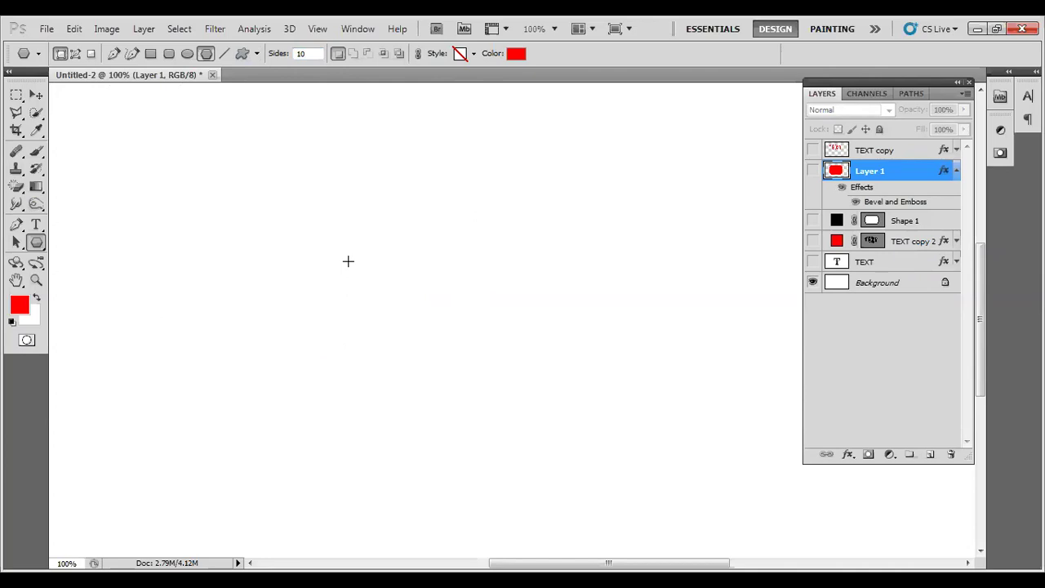
# Step: Draw a long, slightly rising red line with a 0.05 cm weight across the canvas and undo it
pyautogui.click(35, 243)
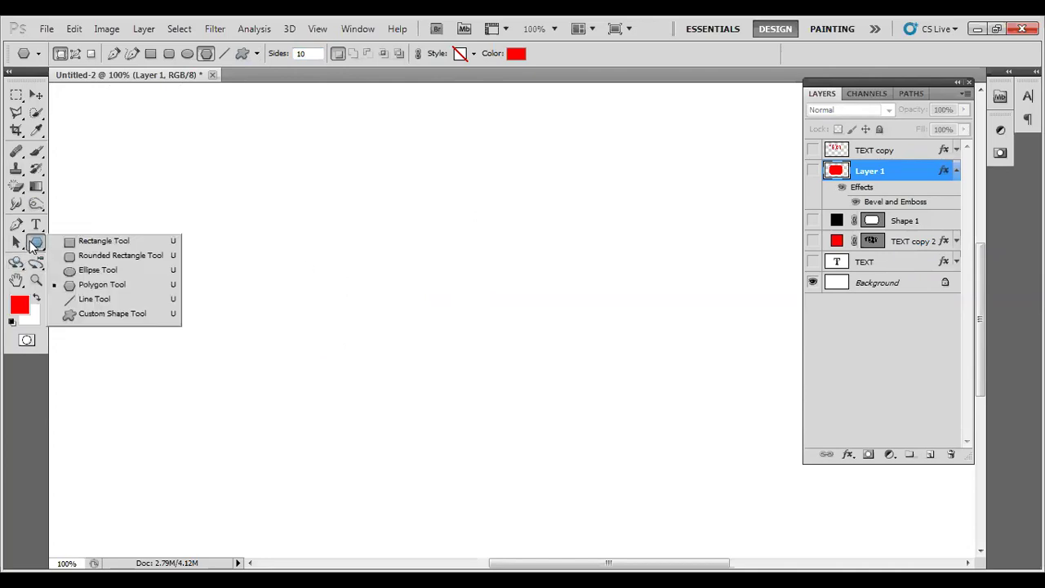
pyautogui.click(90, 299)
pyautogui.moveTo(99, 333); pyautogui.dragTo(604, 271)
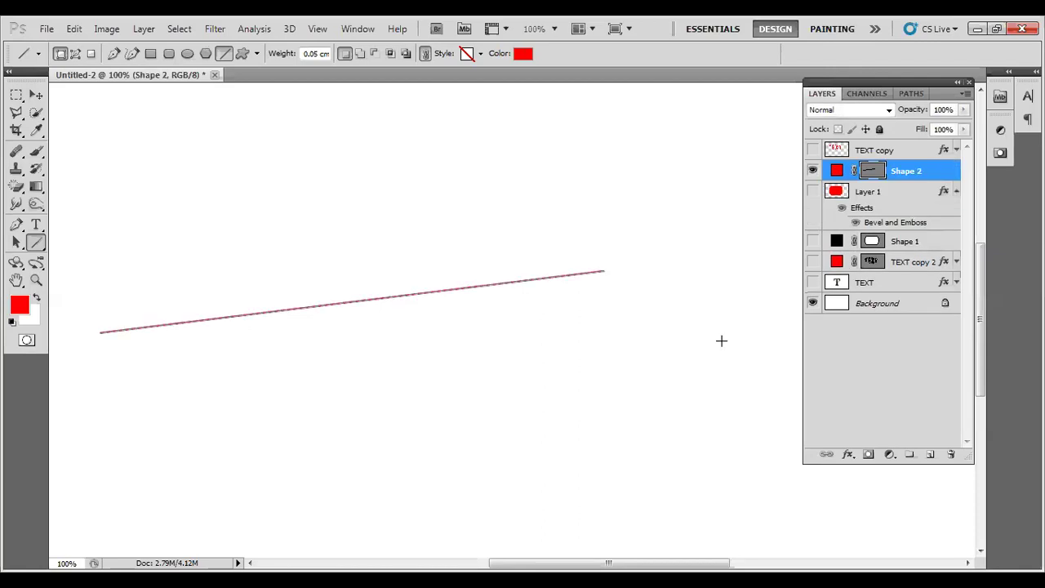
pyautogui.hotkey('ctrl', 'z')
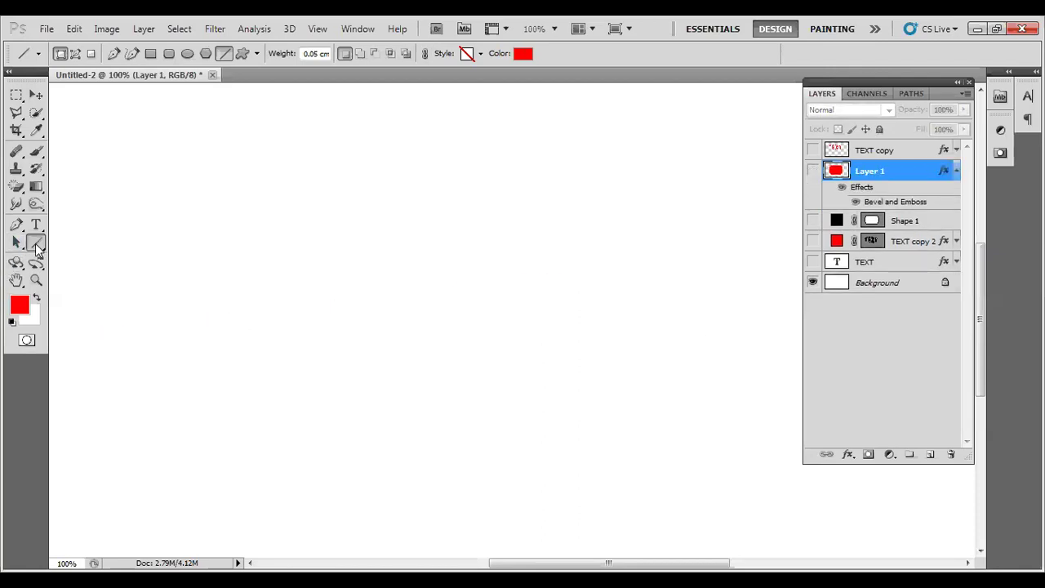
# Step: Set the Custom Shape tool to the solid five-petal flower shape
pyautogui.click(36, 244)
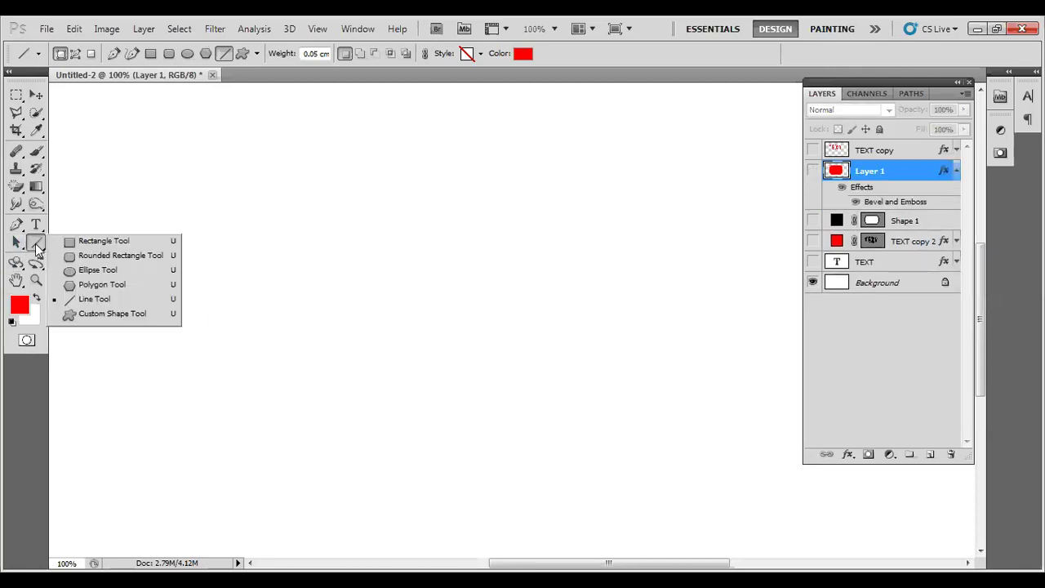
pyautogui.click(84, 317)
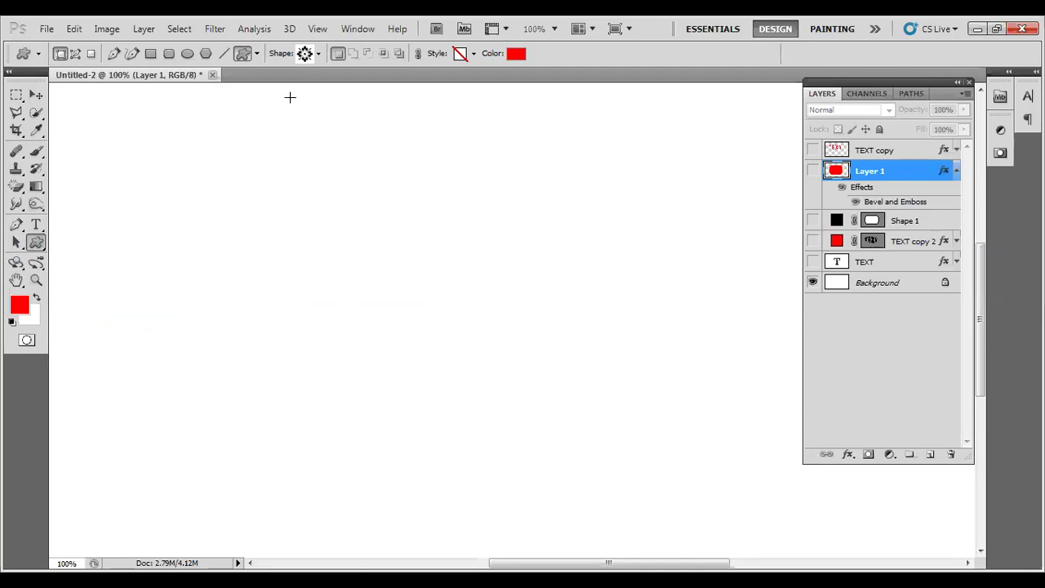
pyautogui.click(319, 54)
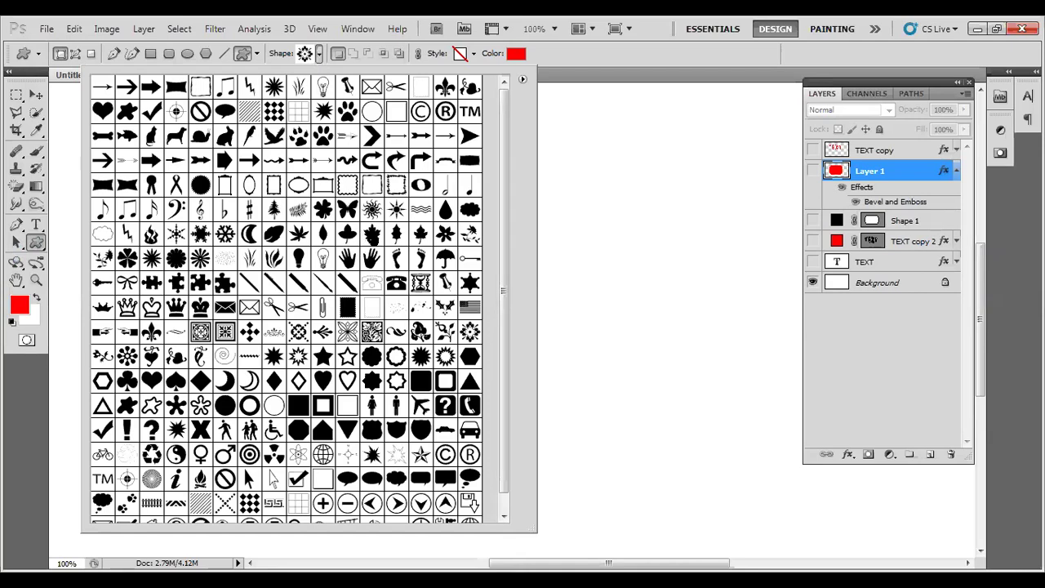
pyautogui.click(372, 234)
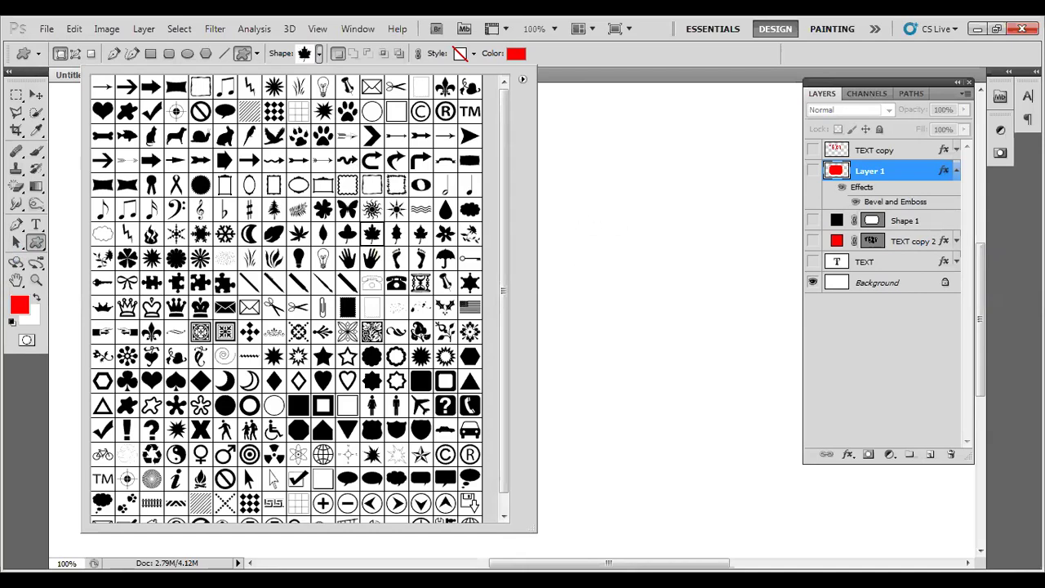
pyautogui.click(129, 261)
# Step: Draw nine red five-petal flowers of varying sizes across the canvas and delete all their layers, Shape 2 to Shape 10
pyautogui.moveTo(569, 198); pyautogui.dragTo(767, 392)
pyautogui.moveTo(131, 200); pyautogui.dragTo(401, 367)
pyautogui.moveTo(403, 190); pyautogui.dragTo(563, 396)
pyautogui.moveTo(529, 145); pyautogui.dragTo(694, 212)
pyautogui.moveTo(320, 124); pyautogui.dragTo(480, 311)
pyautogui.moveTo(351, 347); pyautogui.dragTo(560, 501)
pyautogui.moveTo(539, 338); pyautogui.dragTo(700, 501)
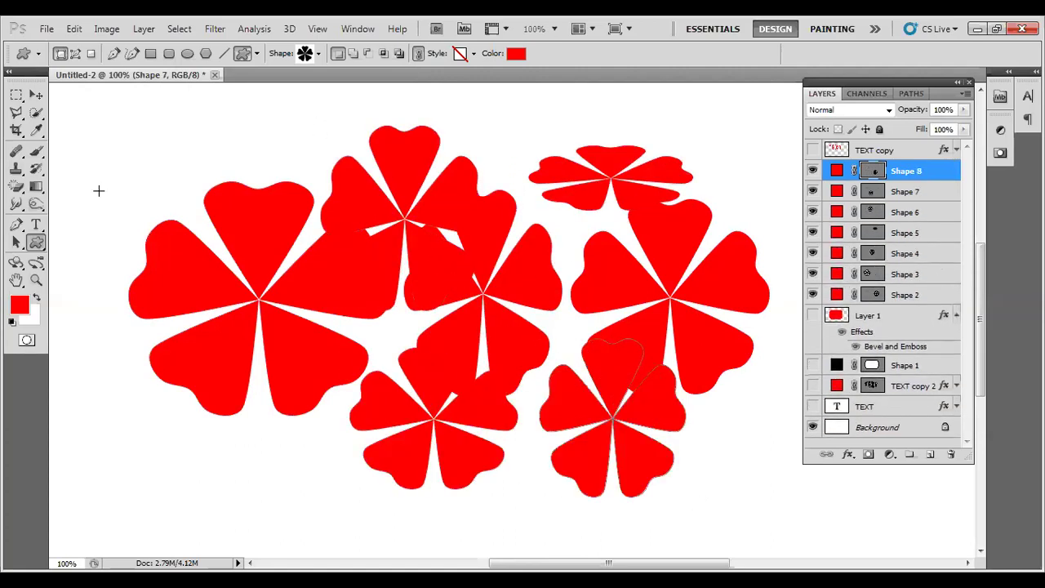
pyautogui.moveTo(105, 121); pyautogui.dragTo(378, 338)
pyautogui.moveTo(111, 370); pyautogui.dragTo(464, 531)
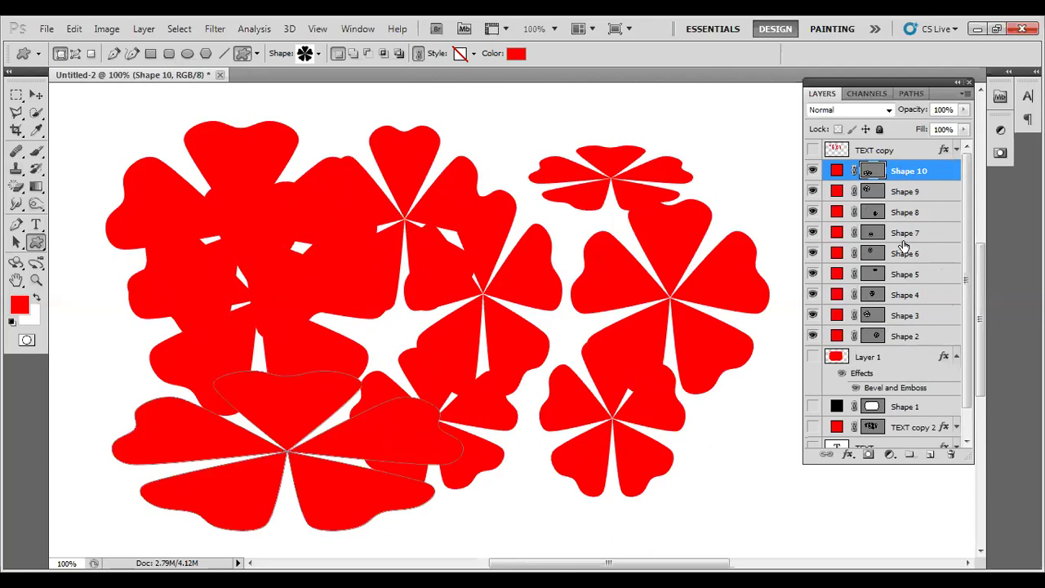
pyautogui.keyDown('shift'); pyautogui.click(904, 335); pyautogui.keyUp('shift')
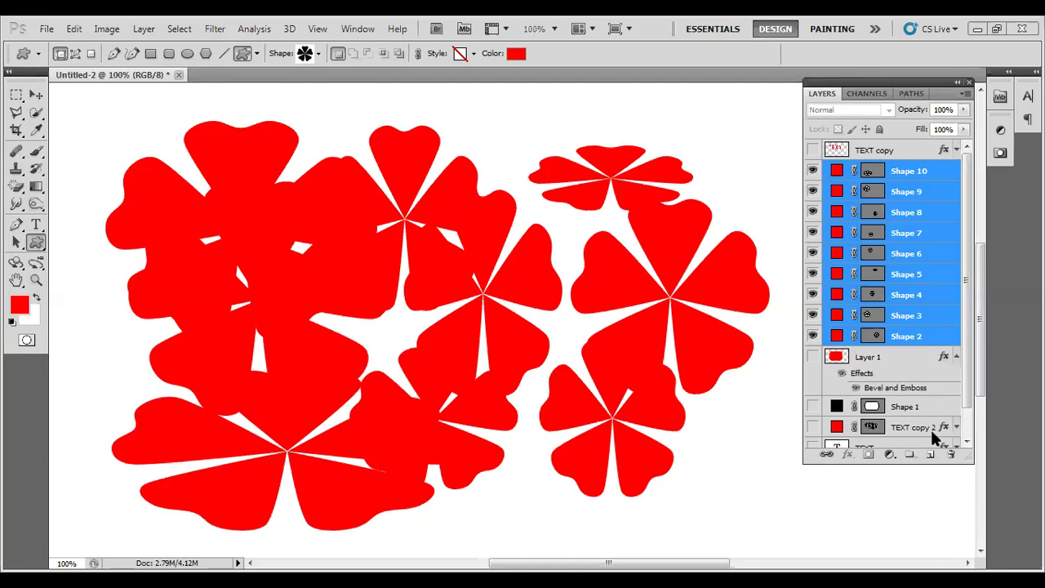
pyautogui.click(950, 455)
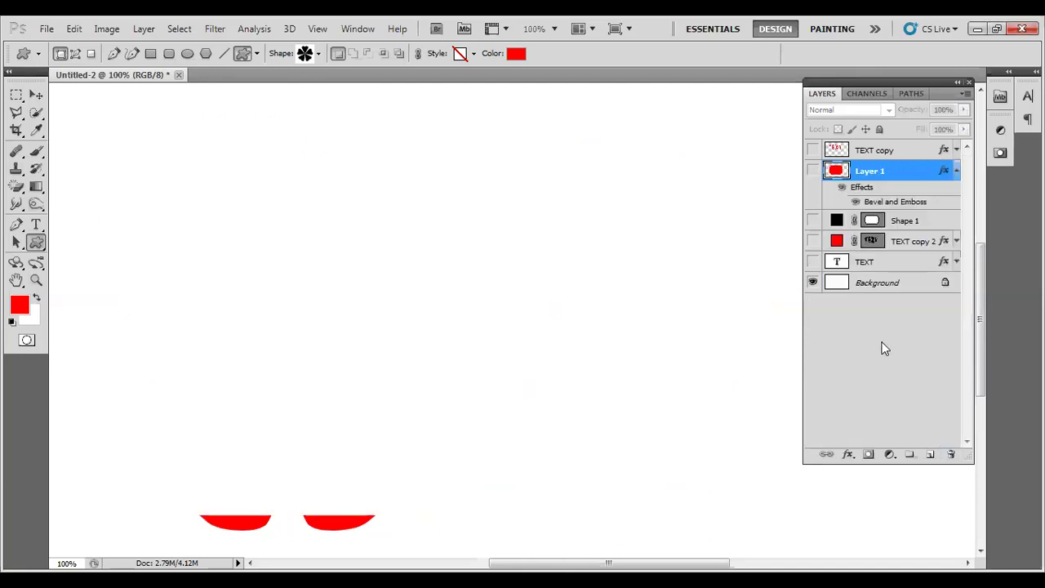
# Step: Draw four red butterflies with the Custom Shape tool, one large on the right and three smaller ones across the left and middle
pyautogui.click(318, 53)
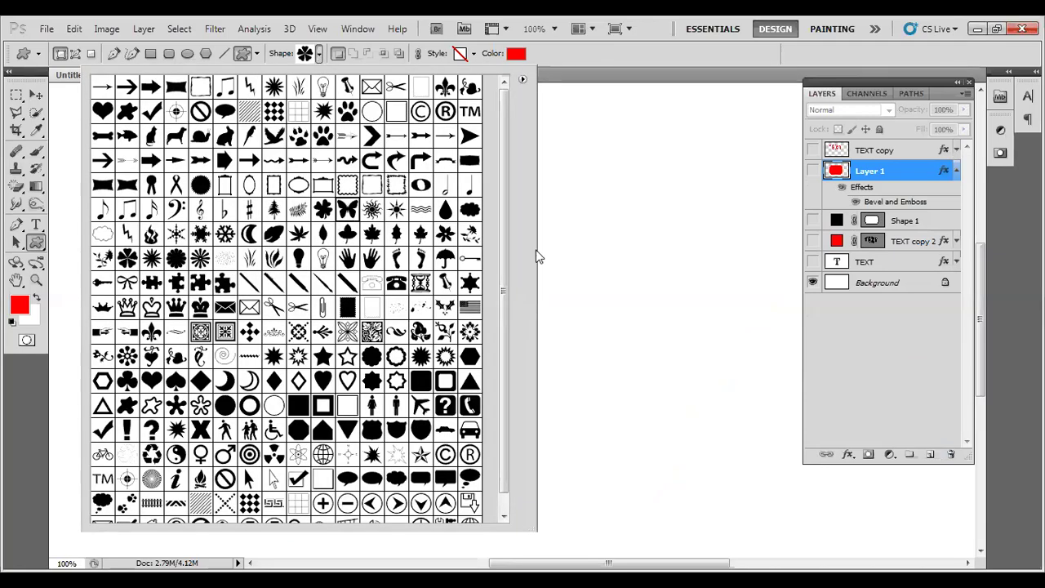
pyautogui.moveTo(544, 169); pyautogui.dragTo(750, 391)
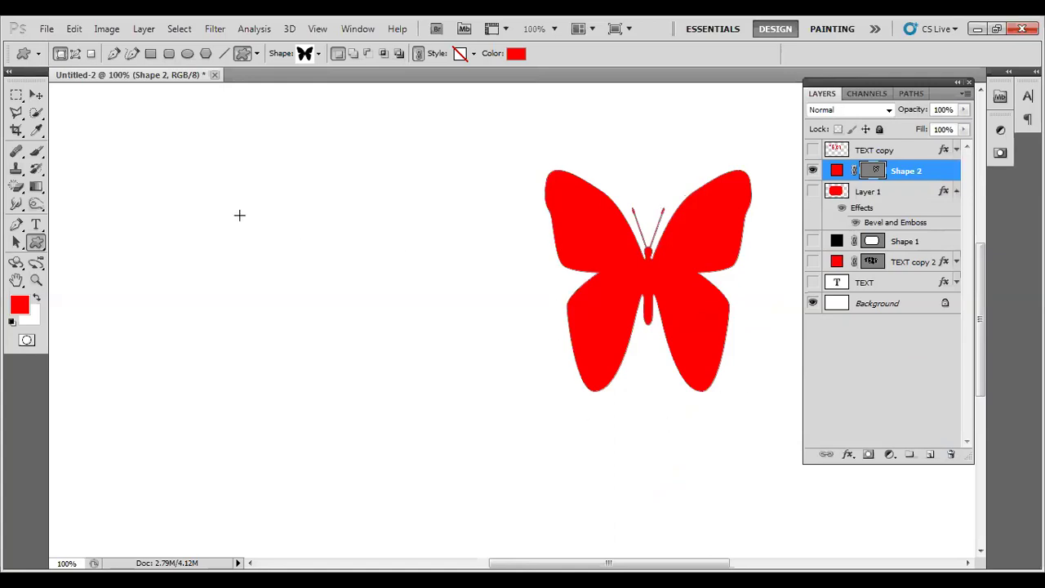
pyautogui.moveTo(231, 212)
pyautogui.mouseDown()
pyautogui.moveTo(313, 275)
pyautogui.moveTo(486, 323)
pyautogui.mouseUp()
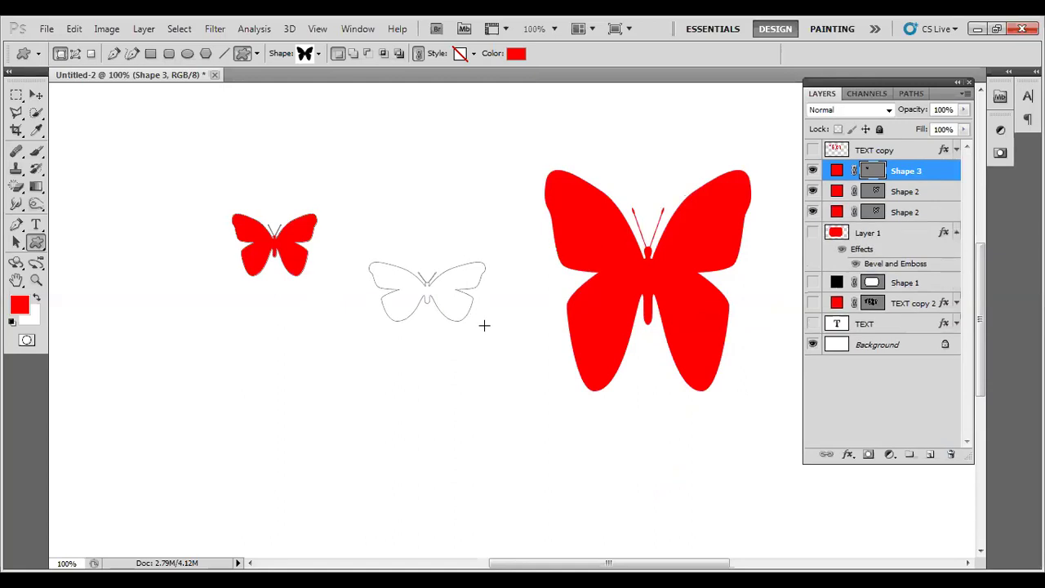
pyautogui.moveTo(412, 171)
pyautogui.mouseDown()
pyautogui.moveTo(497, 250)
pyautogui.moveTo(513, 229)
pyautogui.mouseUp()
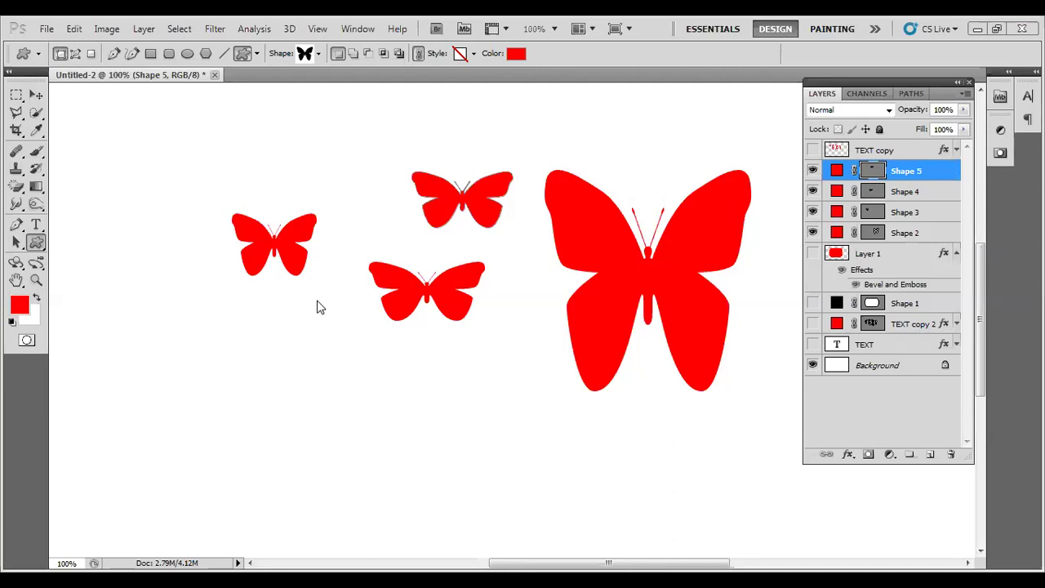
# Step: Draw two red club shapes, one over the top of the large butterfly and a bigger one below the leftmost butterfly
pyautogui.click(319, 54)
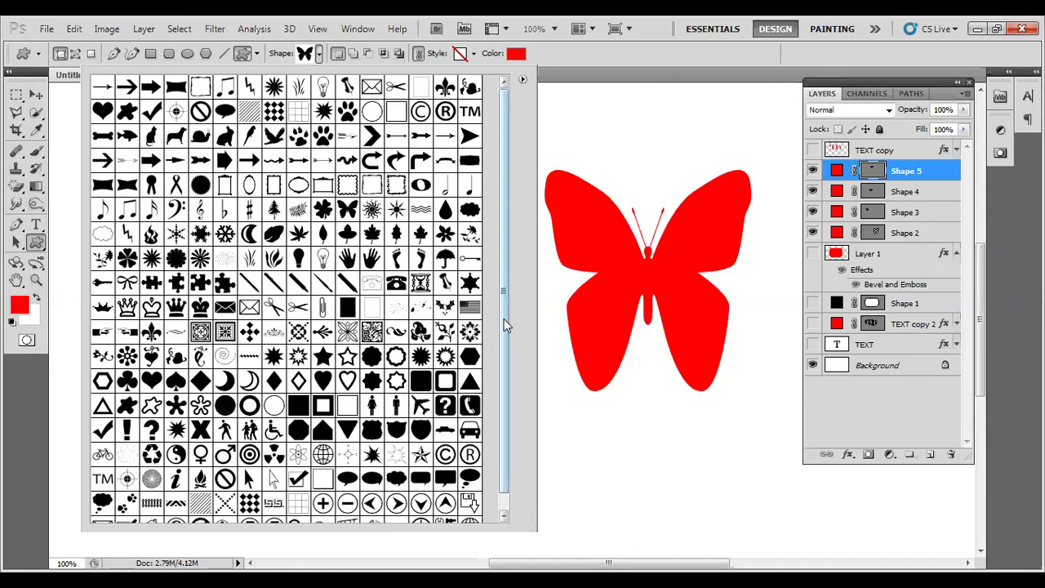
pyautogui.scroll(-1, 505, 324)
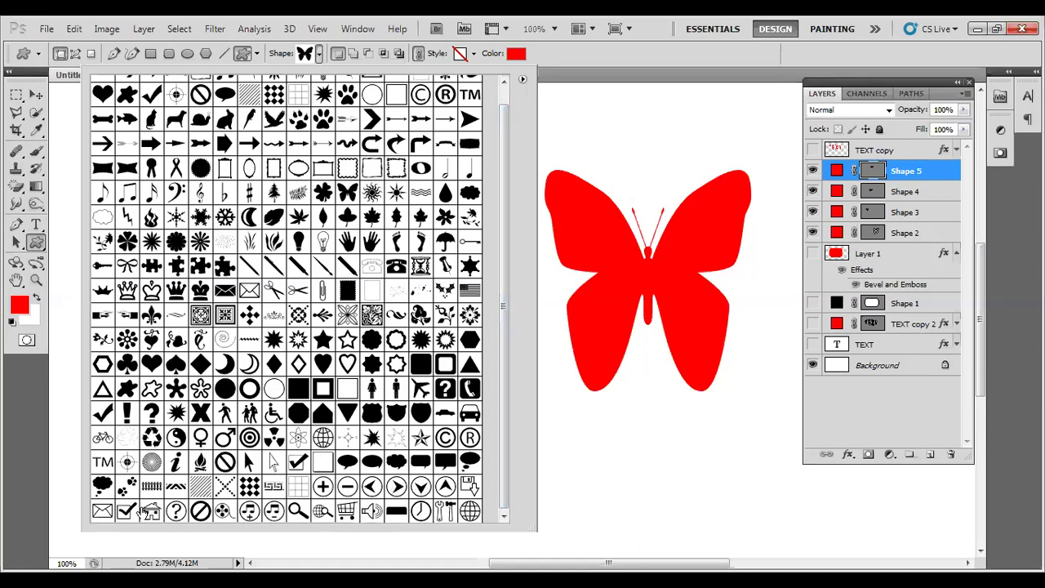
pyautogui.click(129, 365)
pyautogui.moveTo(607, 127); pyautogui.dragTo(704, 231)
pyautogui.moveTo(188, 270); pyautogui.dragTo(340, 424)
# Step: Recolor the big club on the left dark red, ab0000
pyautogui.click(510, 51)
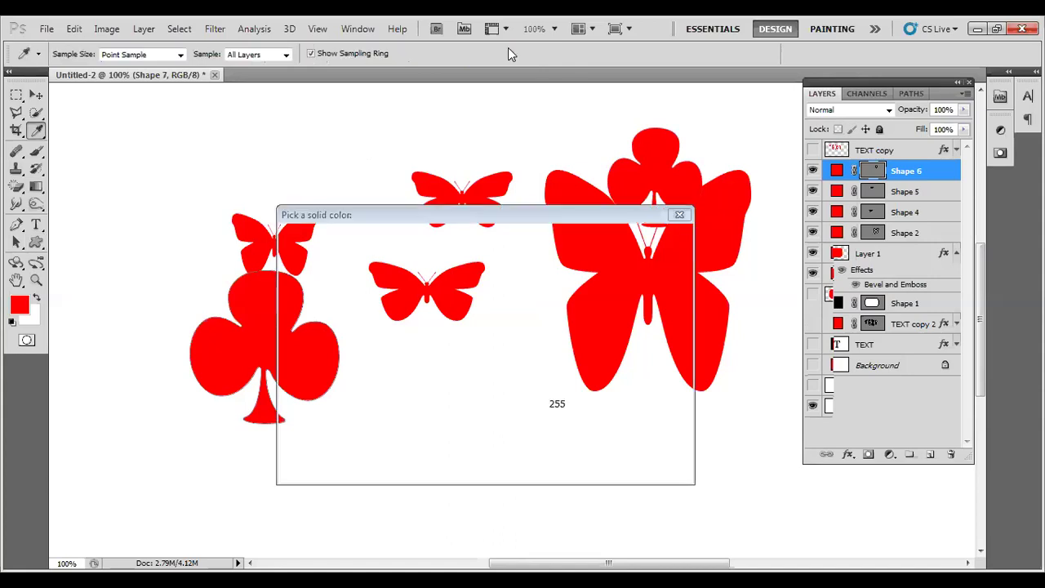
pyautogui.moveTo(425, 310); pyautogui.dragTo(544, 489)
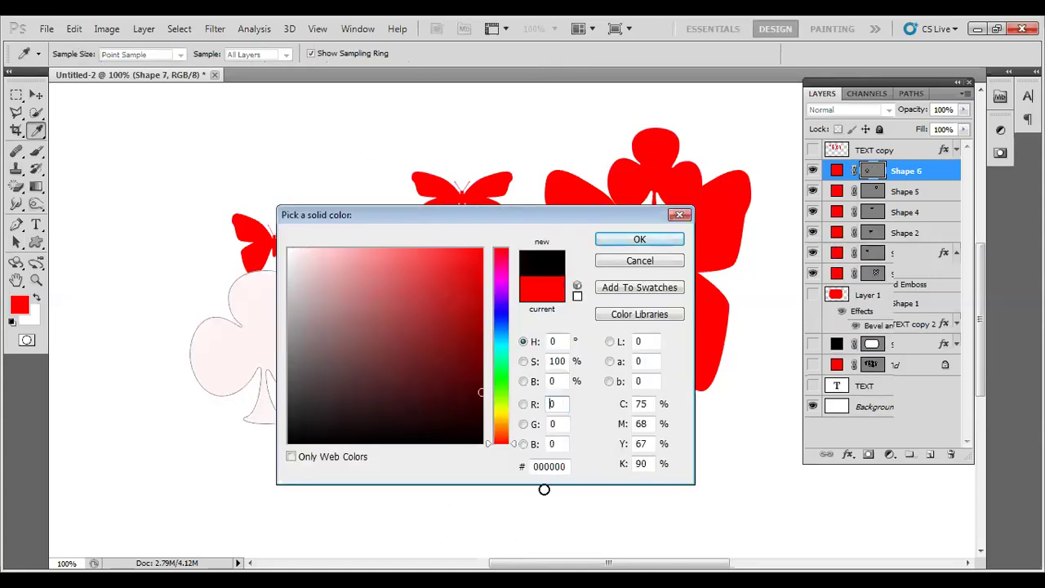
pyautogui.moveTo(442, 363); pyautogui.dragTo(512, 314)
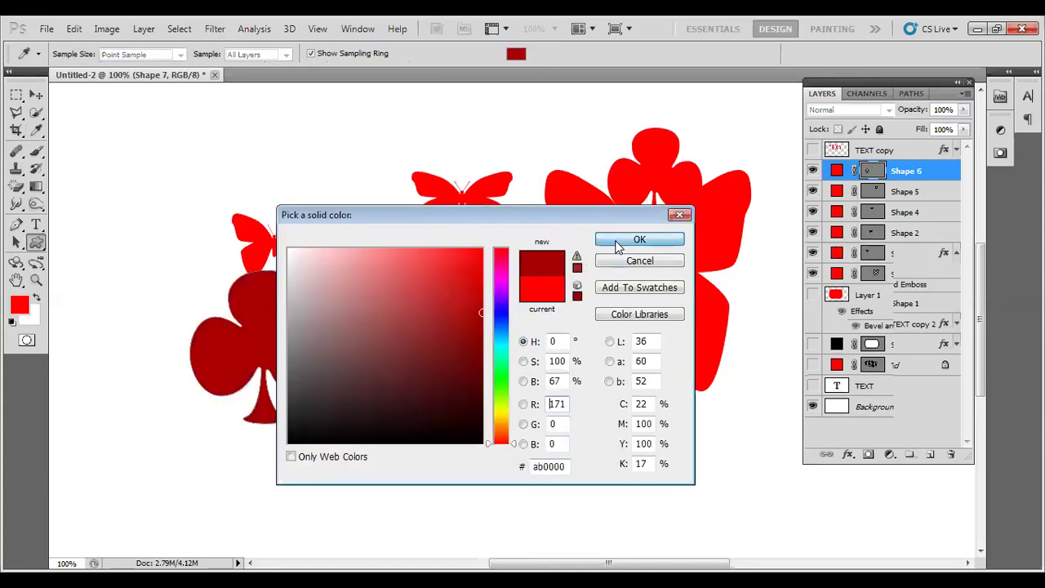
pyautogui.click(640, 239)
# Step: Draw another club between the small butterflies at the upper left and recolor it blue, 0600ff
pyautogui.moveTo(304, 149); pyautogui.dragTo(394, 252)
pyautogui.click(516, 53)
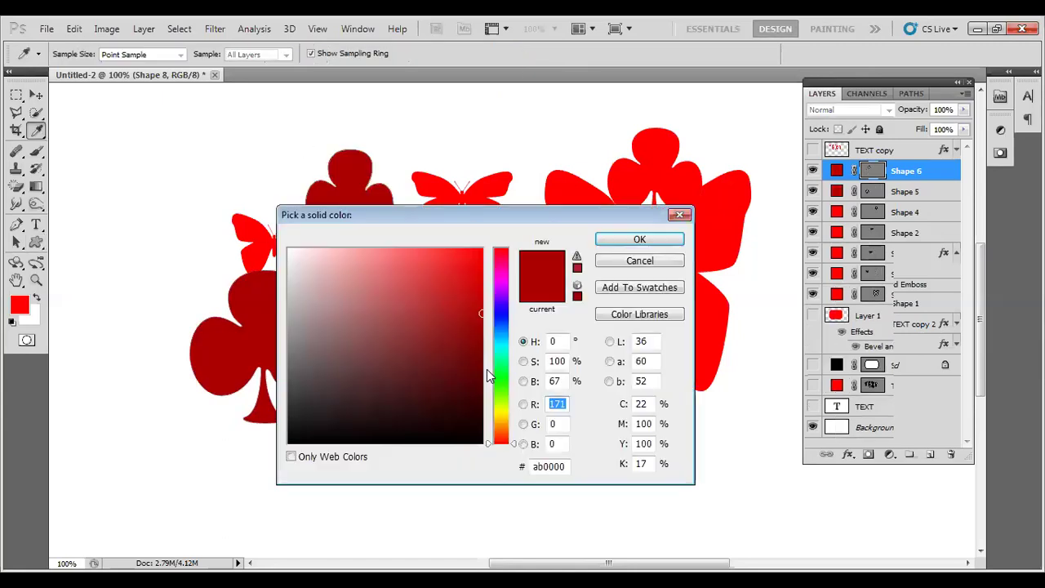
pyautogui.click(500, 313)
pyautogui.click(482, 249)
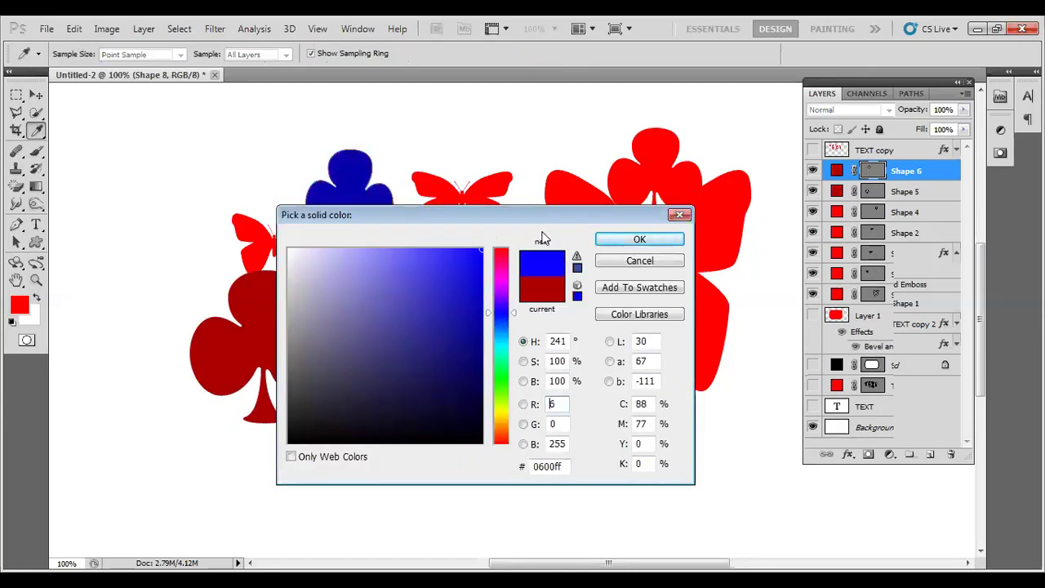
pyautogui.click(607, 239)
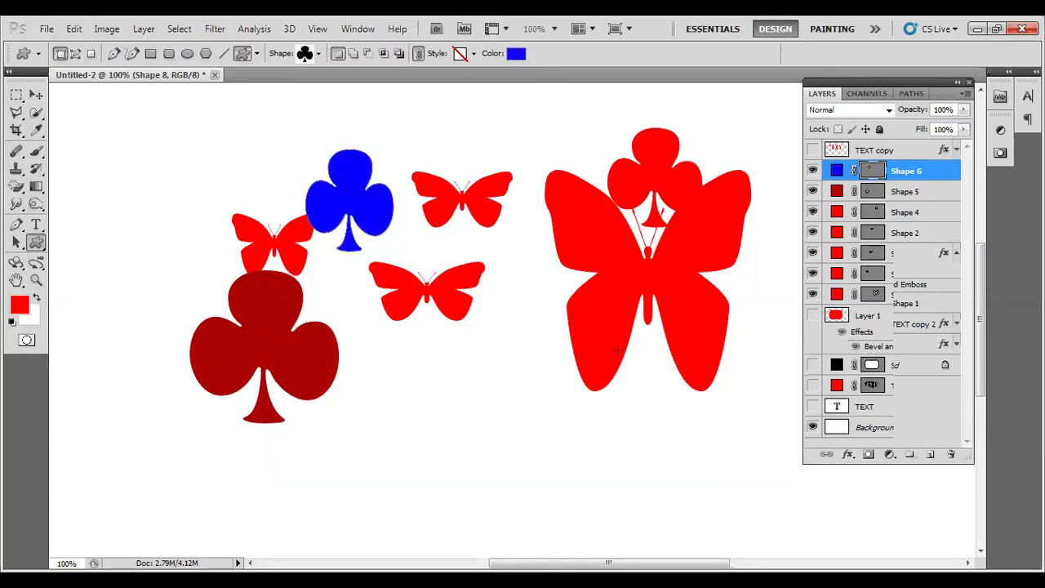
# Step: Draw a large clump of the broad-bladed grass custom shape at the lower left of the canvas, overlapping the dark red club
pyautogui.click(319, 54)
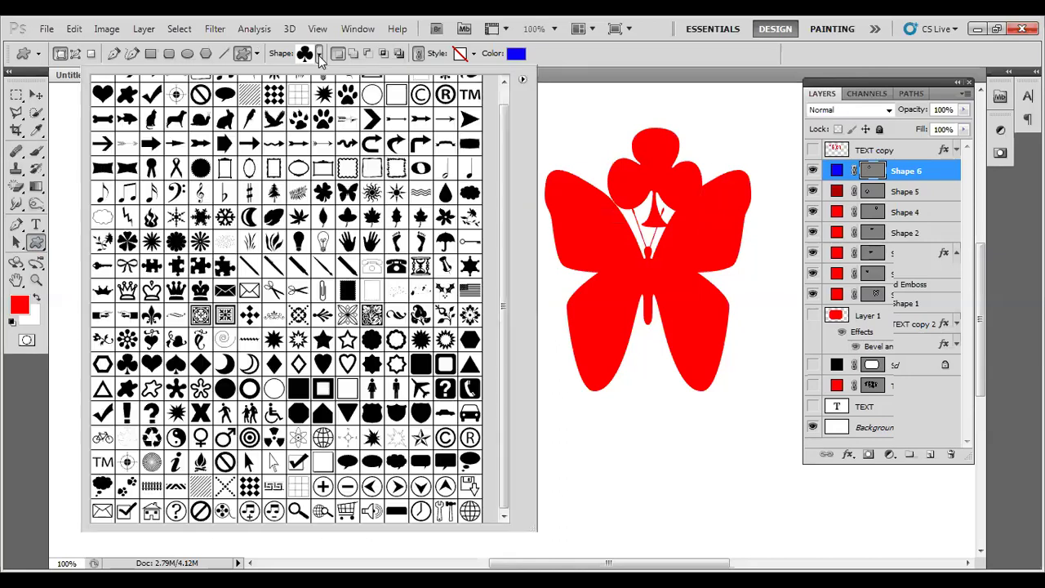
pyautogui.click(275, 245)
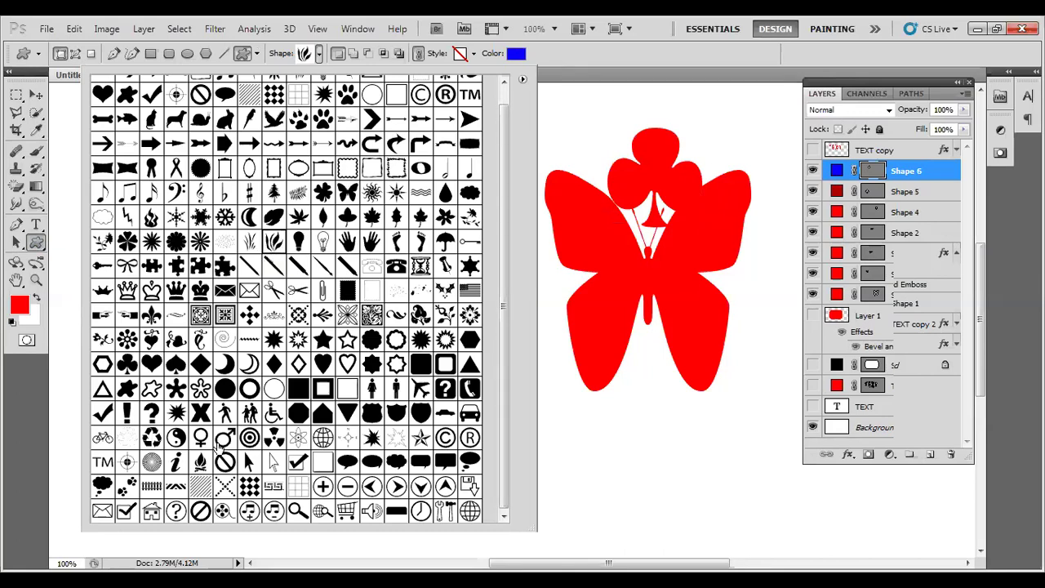
pyautogui.click(577, 58)
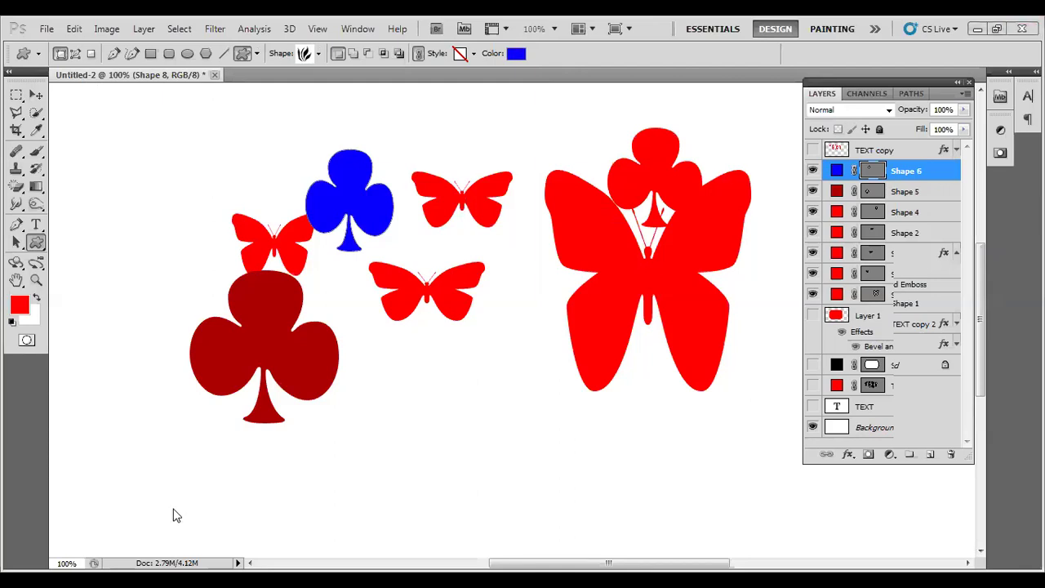
pyautogui.moveTo(80, 518); pyautogui.dragTo(269, 327)
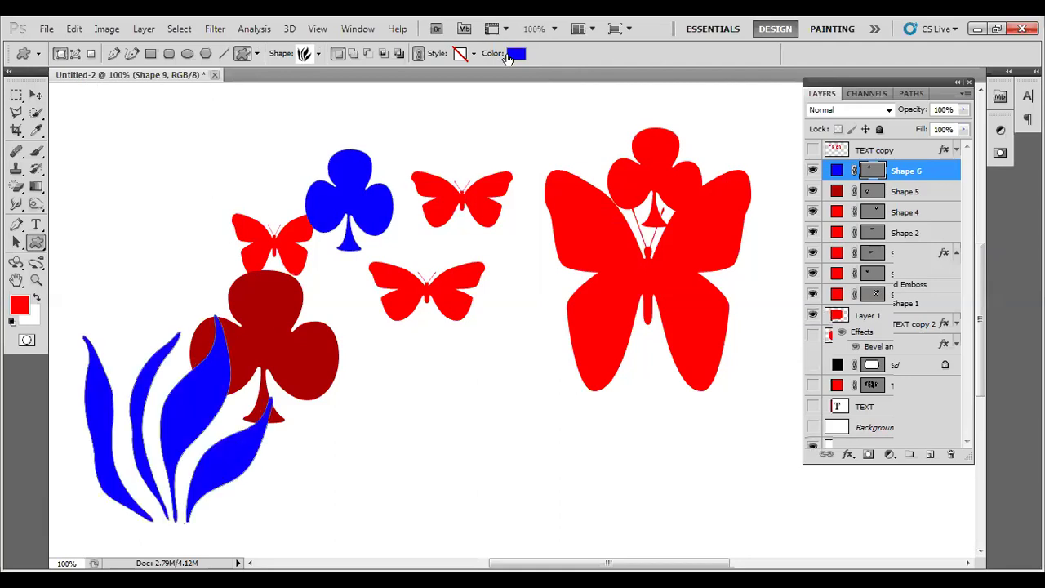
# Step: Recolor the grass clump dark green, 417503
pyautogui.click(513, 54)
pyautogui.click(501, 386)
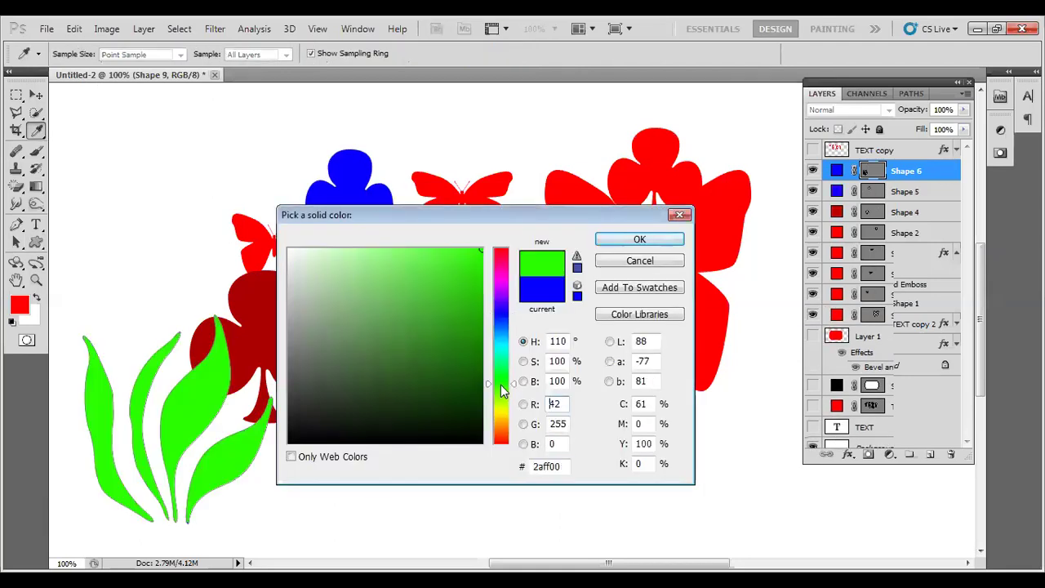
pyautogui.click(501, 382)
pyautogui.click(479, 332)
pyautogui.click(488, 337)
pyautogui.click(477, 332)
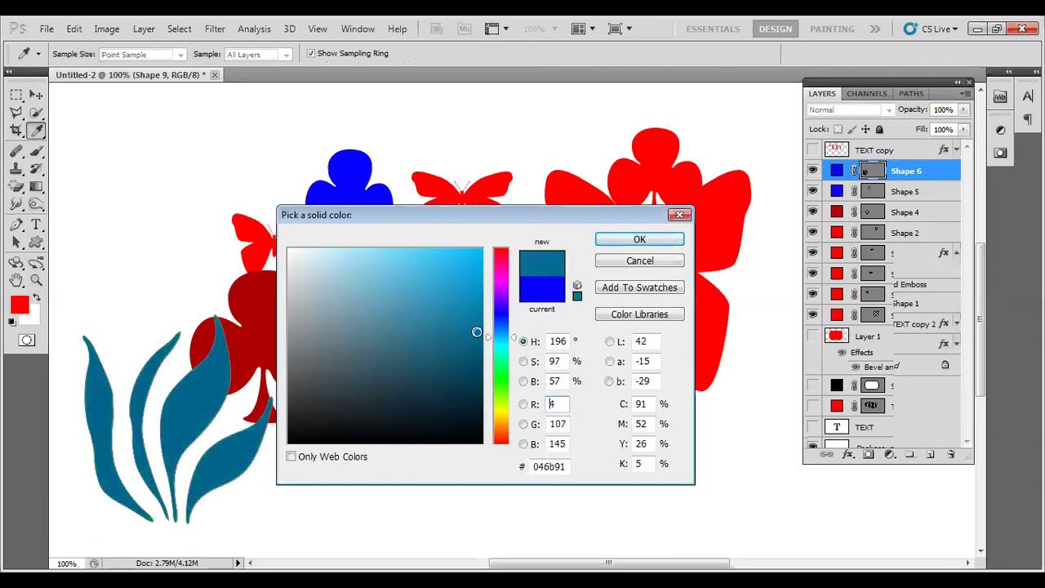
pyautogui.click(502, 396)
pyautogui.click(479, 357)
pyautogui.click(478, 354)
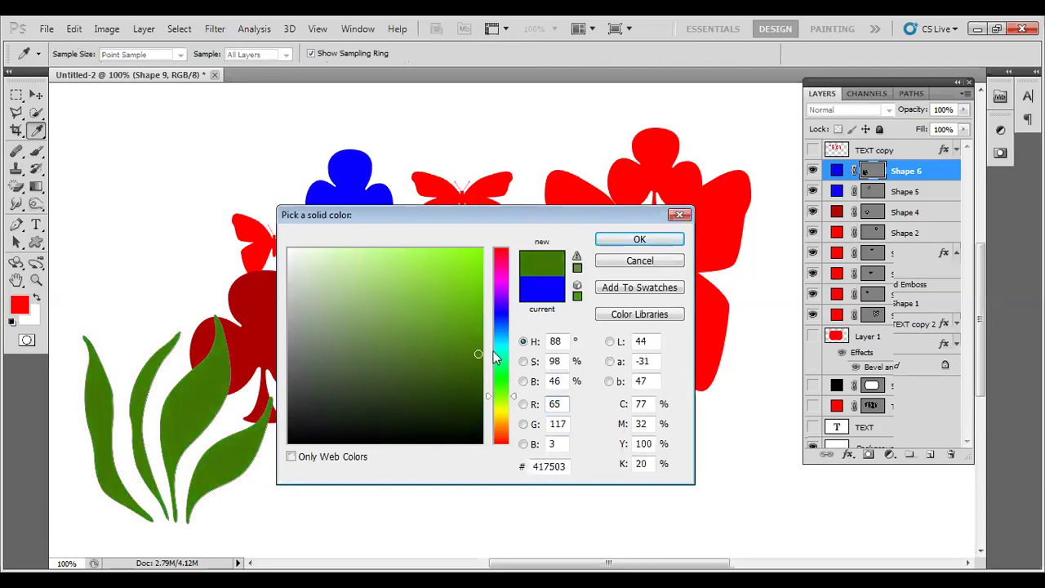
pyautogui.click(614, 238)
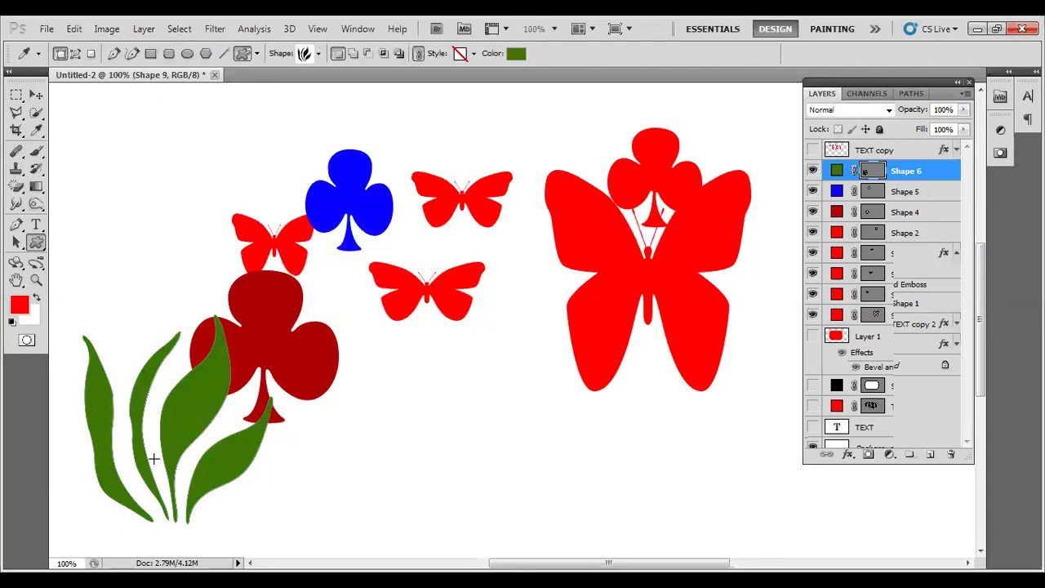
# Step: Draw ten more dark green grass clumps of varying sizes along the bottom of the canvas, from the first clump to below the large butterfly
pyautogui.moveTo(254, 494); pyautogui.dragTo(328, 459)
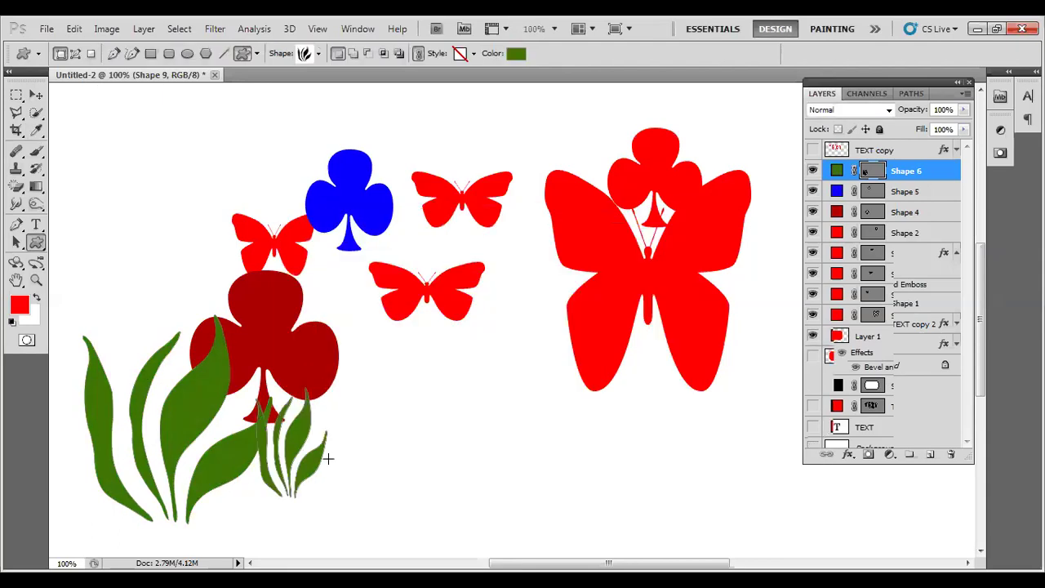
pyautogui.moveTo(417, 505); pyautogui.dragTo(266, 314)
pyautogui.moveTo(407, 491)
pyautogui.mouseDown()
pyautogui.moveTo(482, 426)
pyautogui.moveTo(419, 365)
pyautogui.mouseUp()
pyautogui.moveTo(549, 484)
pyautogui.mouseDown()
pyautogui.moveTo(616, 373)
pyautogui.moveTo(445, 312)
pyautogui.mouseUp()
pyautogui.moveTo(641, 495); pyautogui.dragTo(750, 359)
pyautogui.moveTo(650, 517)
pyautogui.mouseDown()
pyautogui.moveTo(462, 327)
pyautogui.moveTo(490, 361)
pyautogui.mouseUp()
pyautogui.moveTo(735, 522)
pyautogui.mouseDown()
pyautogui.moveTo(491, 355)
pyautogui.moveTo(694, 299)
pyautogui.moveTo(733, 276)
pyautogui.mouseUp()
# Step: Recolor the tall rightmost grass clump, Shape 19, light green
pyautogui.click(516, 53)
pyautogui.moveTo(474, 292); pyautogui.dragTo(515, 282)
pyautogui.click(611, 241)
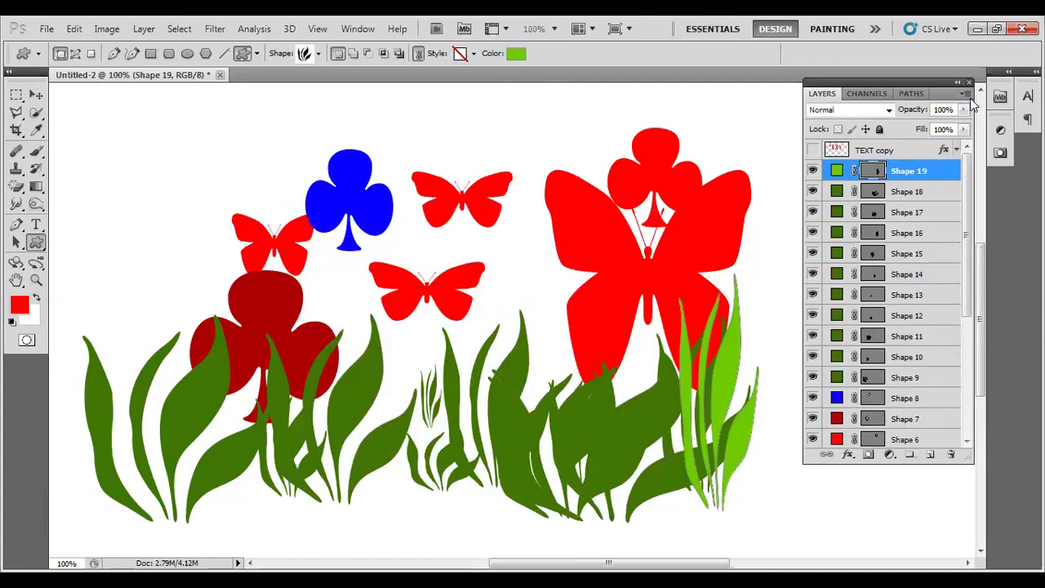
# Step: Recolor the Shape 17 grass clump light green, 7be300
pyautogui.click(874, 212)
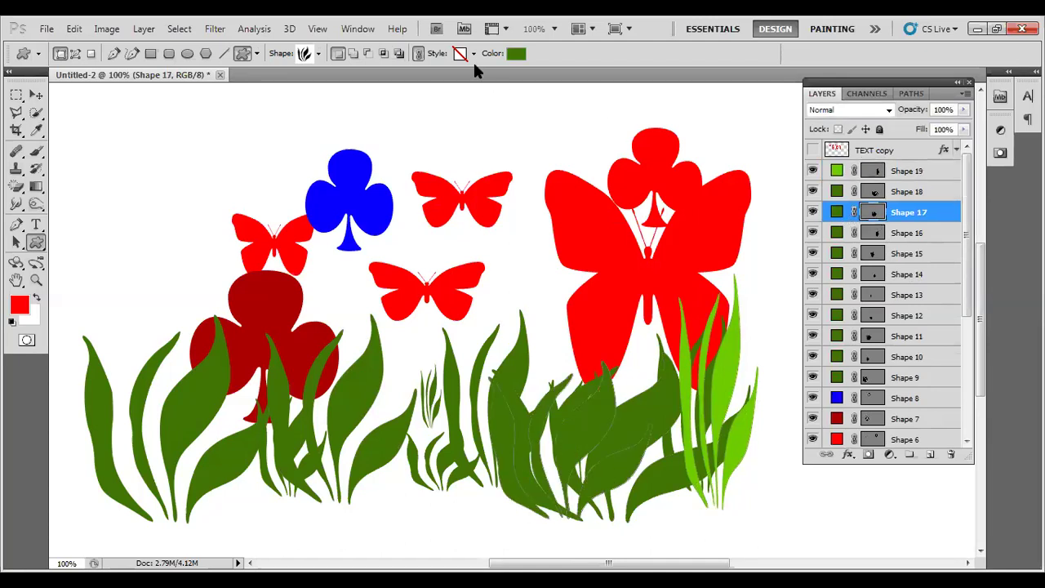
pyautogui.click(516, 54)
pyautogui.click(475, 269)
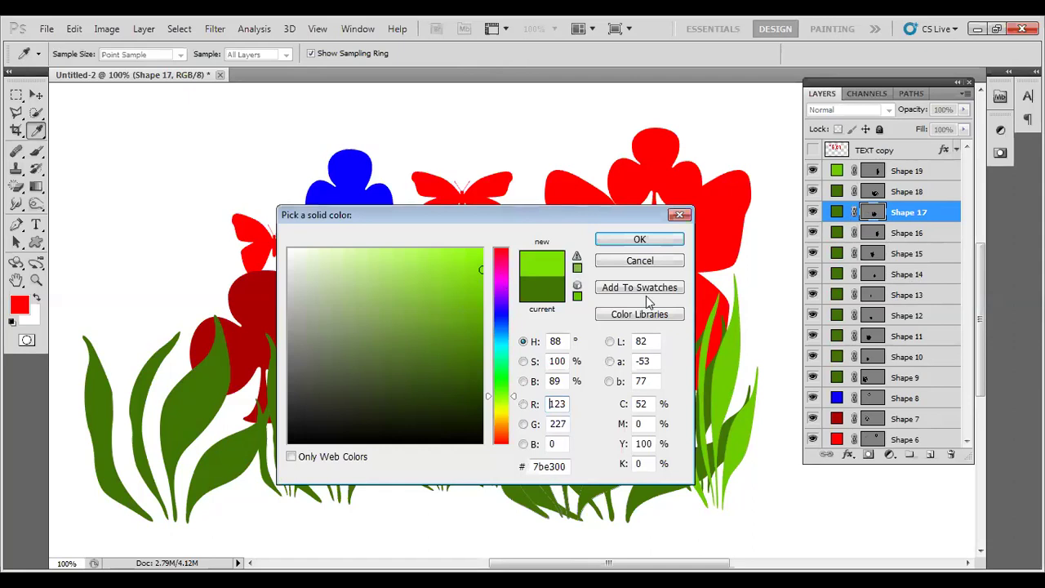
pyautogui.click(660, 238)
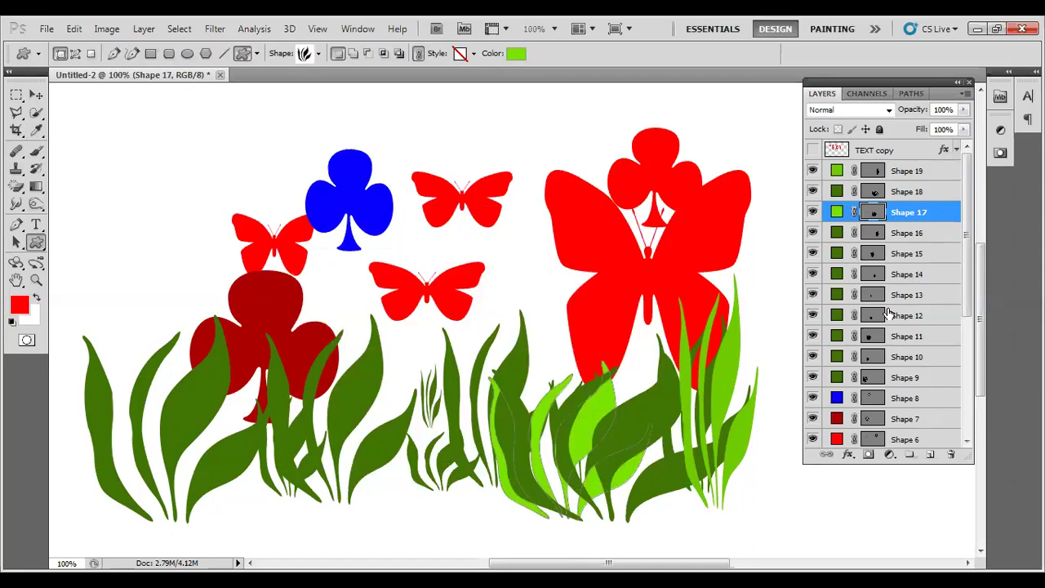
# Step: Select the Shape 14 grass layer and set the Custom Shape tool's color to bright green, 36ff00
pyautogui.click(893, 255)
pyautogui.click(893, 275)
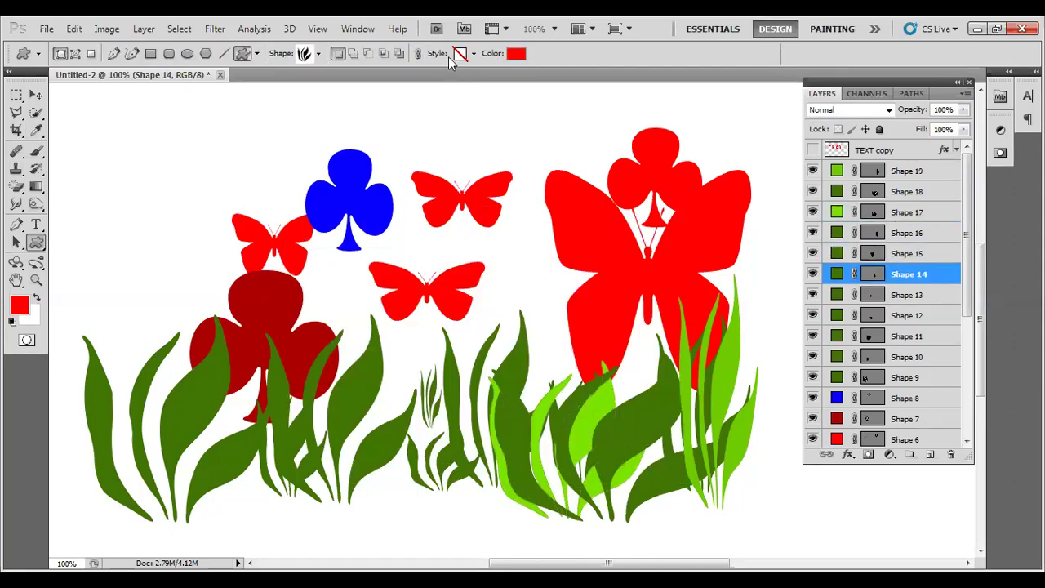
pyautogui.click(516, 54)
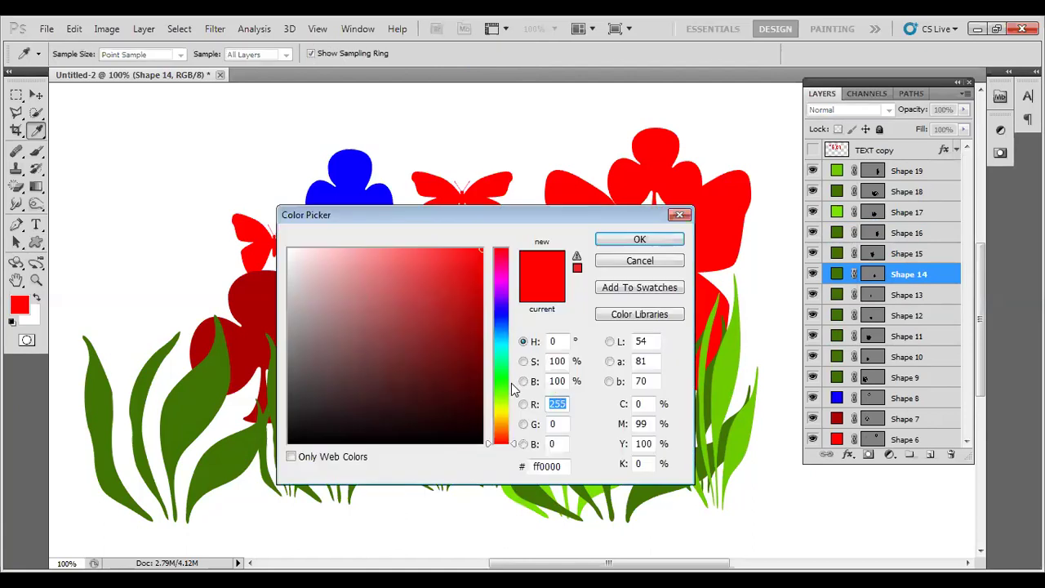
pyautogui.click(501, 385)
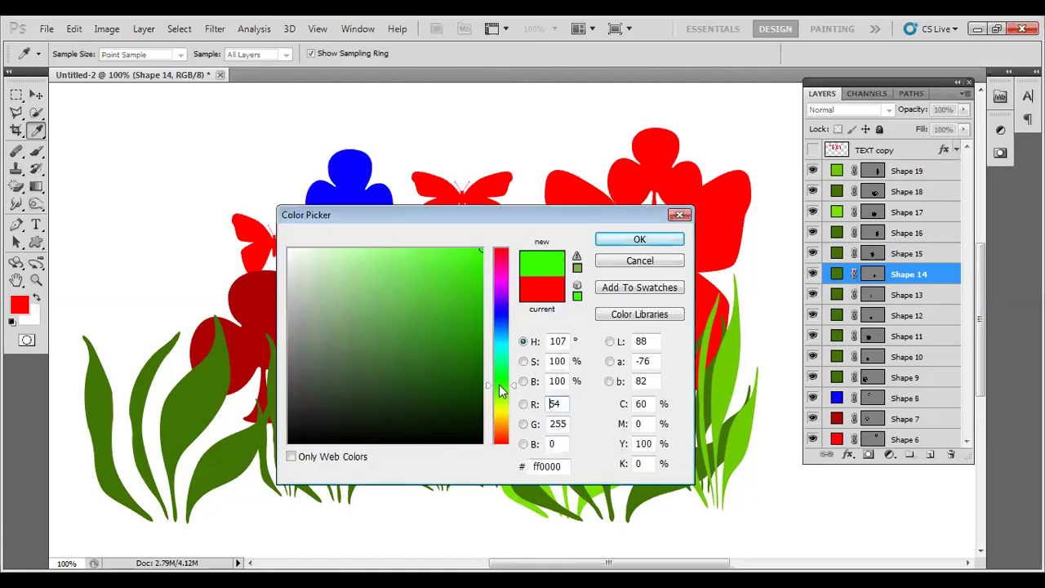
pyautogui.click(618, 243)
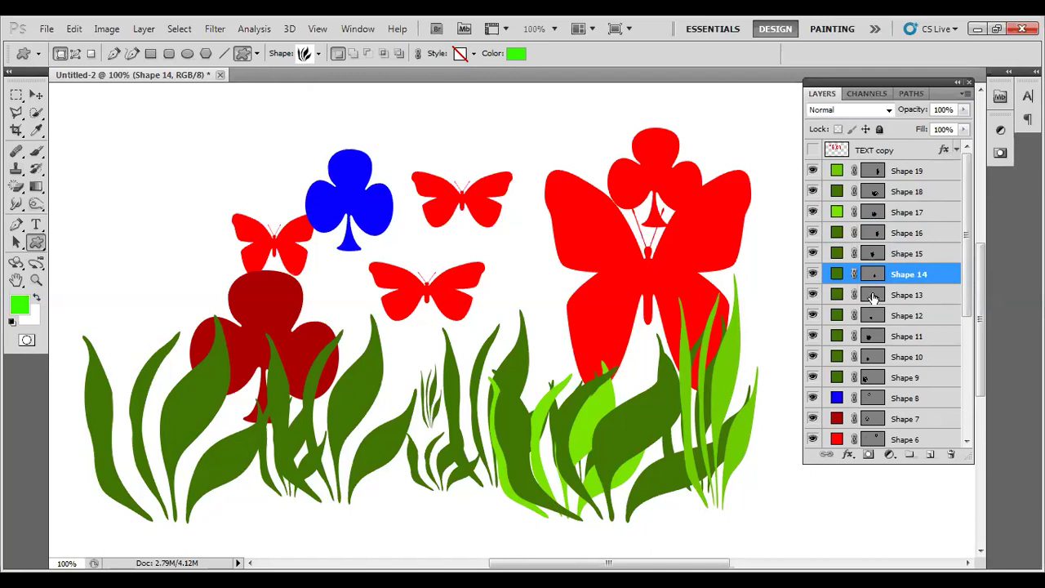
# Step: Recolor the small Shape 12 grass clump light green, 8af110
pyautogui.click(849, 320)
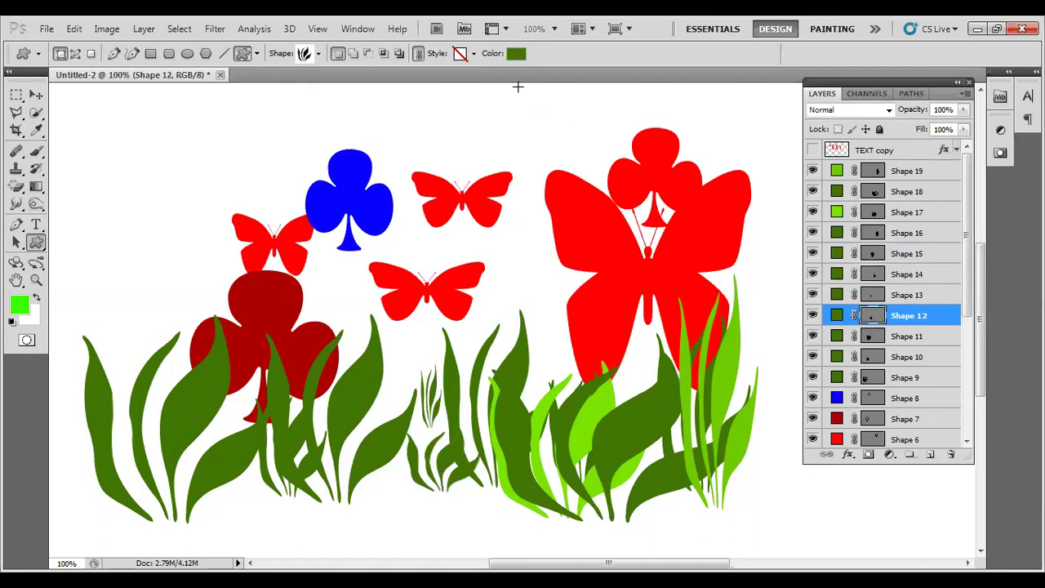
pyautogui.click(517, 54)
pyautogui.click(470, 259)
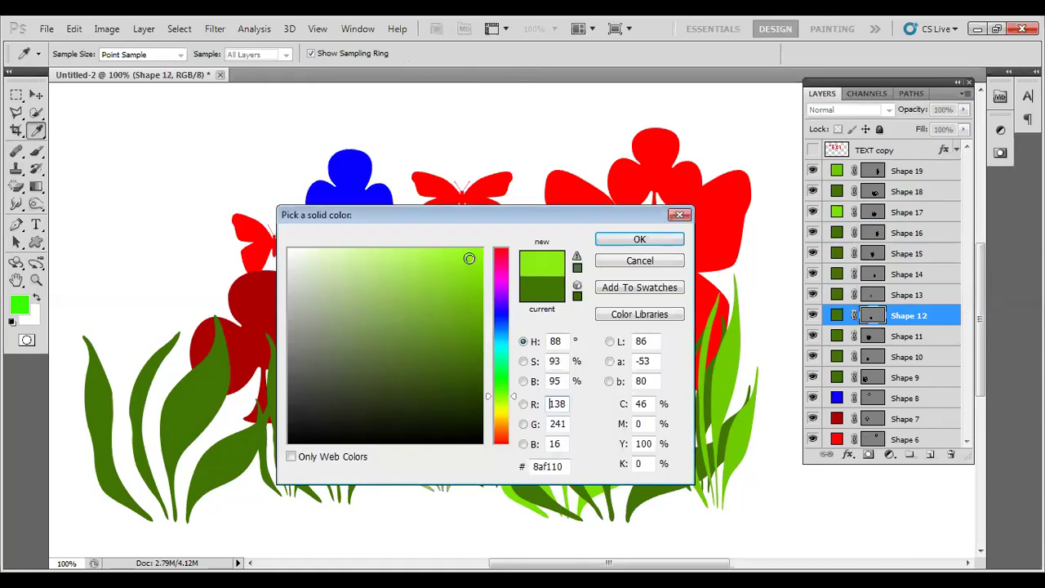
pyautogui.click(610, 242)
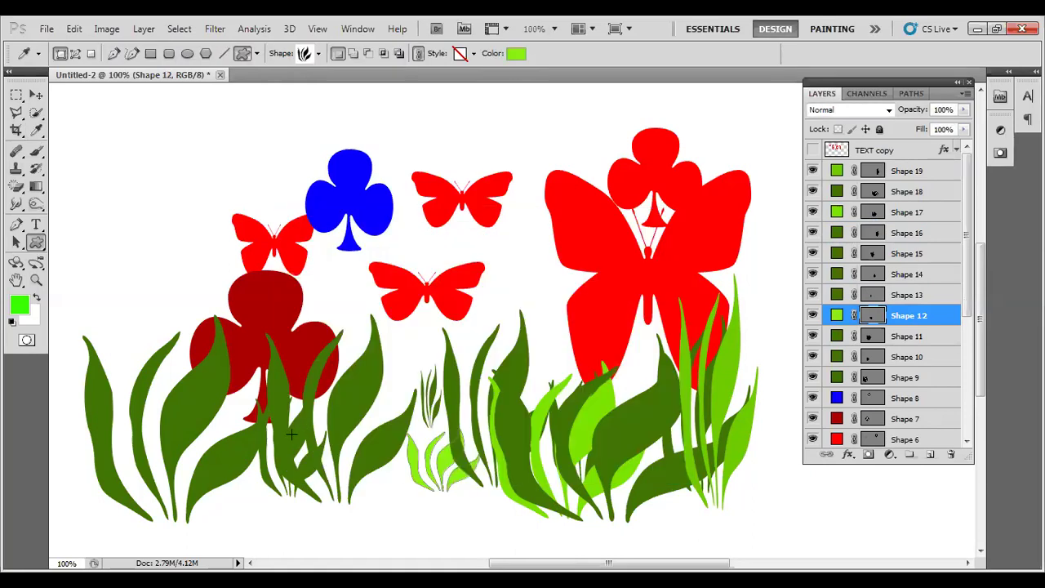
# Step: Select the Shape 9 grass layer and set the Custom Shape tool's color to dark green, 1a7900
pyautogui.click(899, 380)
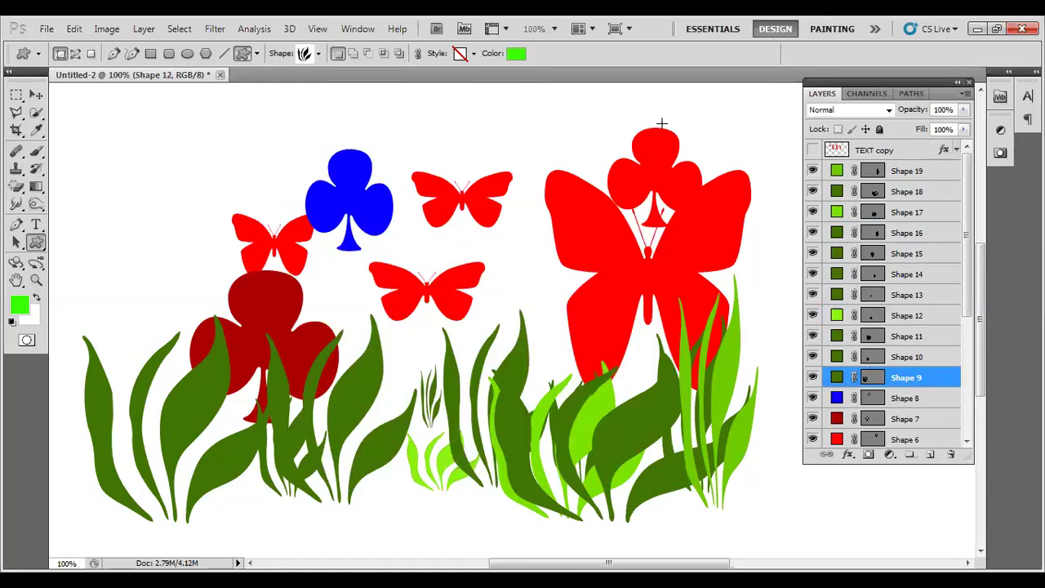
pyautogui.click(516, 53)
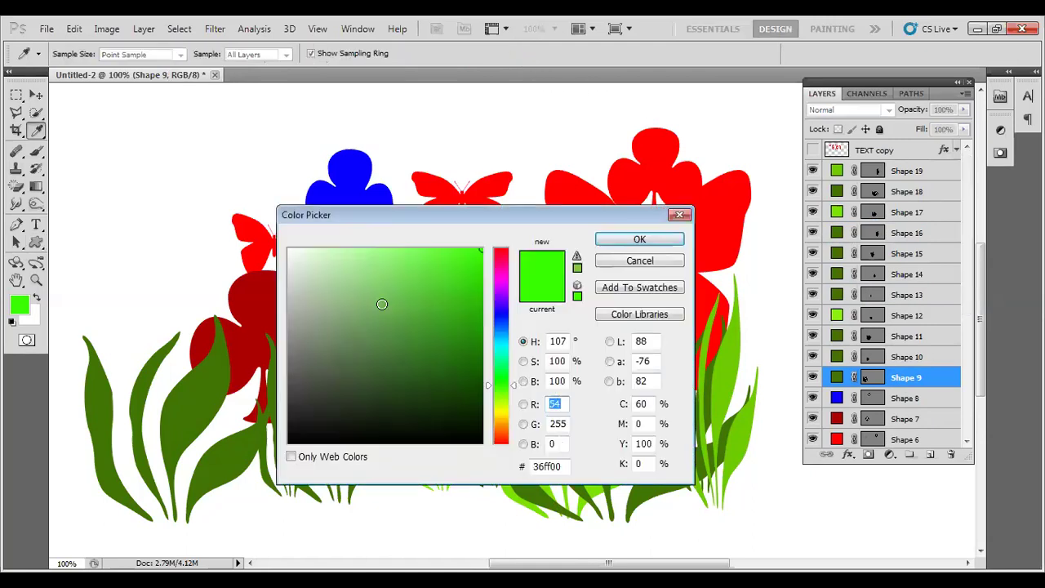
pyautogui.click(482, 350)
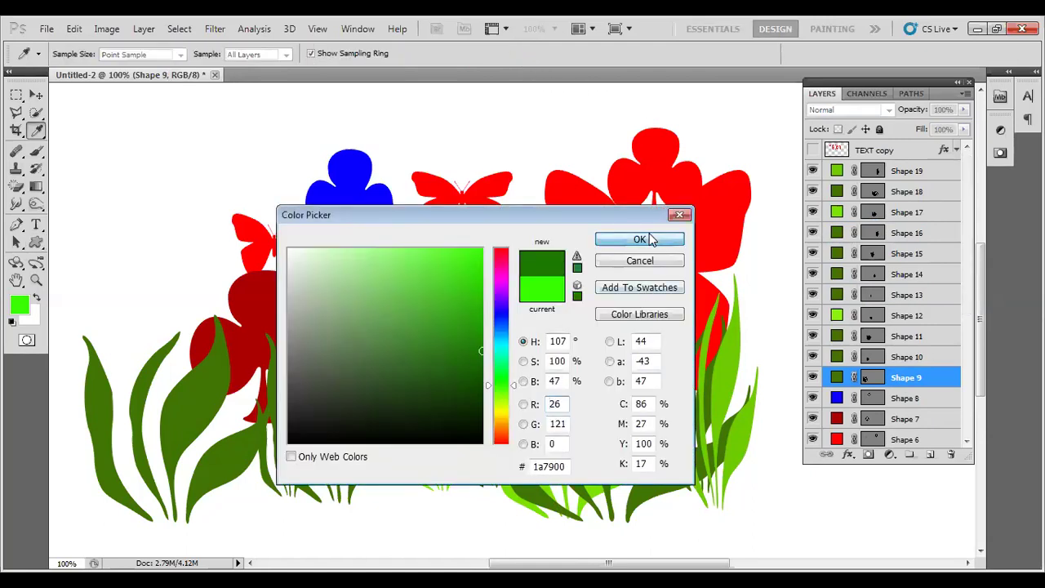
pyautogui.click(649, 239)
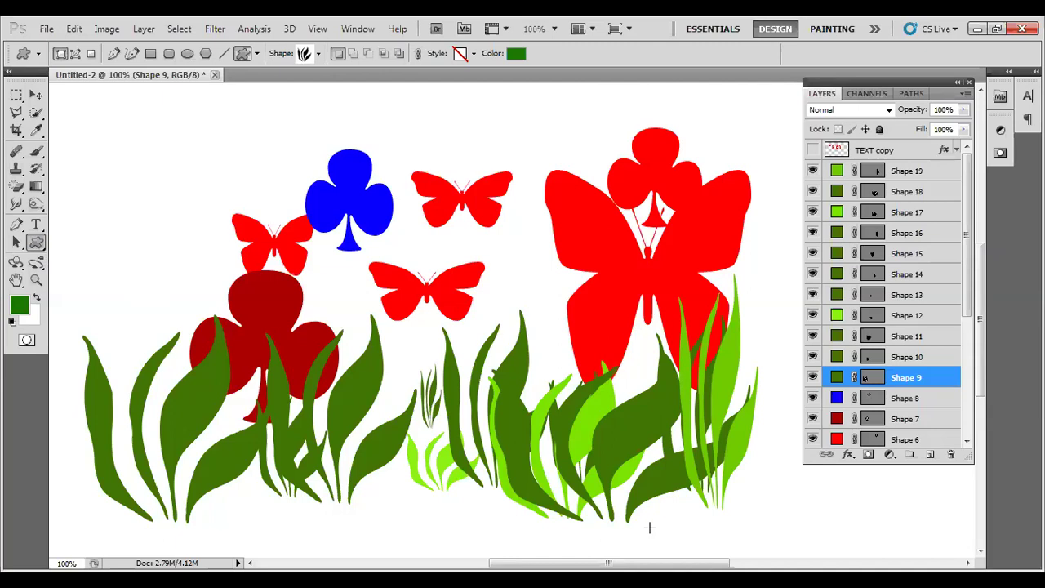
# Step: Review the available shape tools, switching to the Rectangle tool and back to the Custom Shape tool
pyautogui.click(36, 244)
pyautogui.click(69, 243)
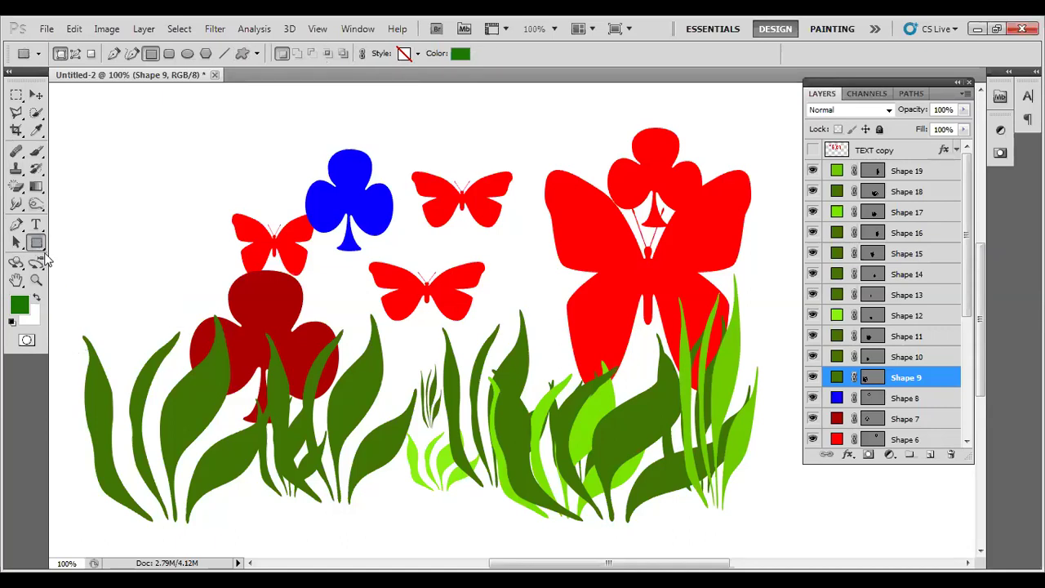
pyautogui.click(37, 243)
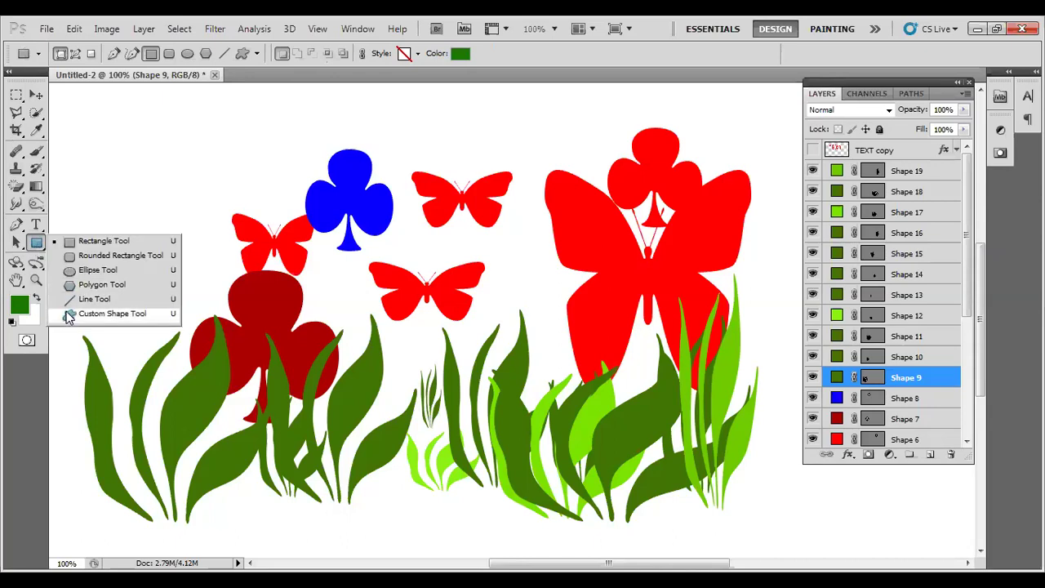
pyautogui.click(69, 315)
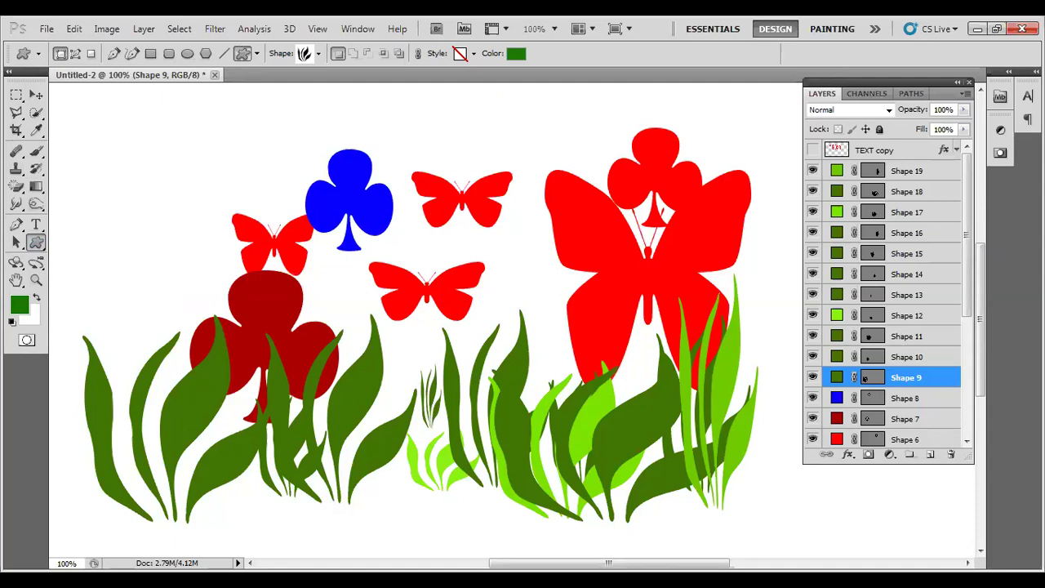
# Step: Rotate the blue club, Shape 8, by about 110 degrees clockwise
pyautogui.click(874, 279)
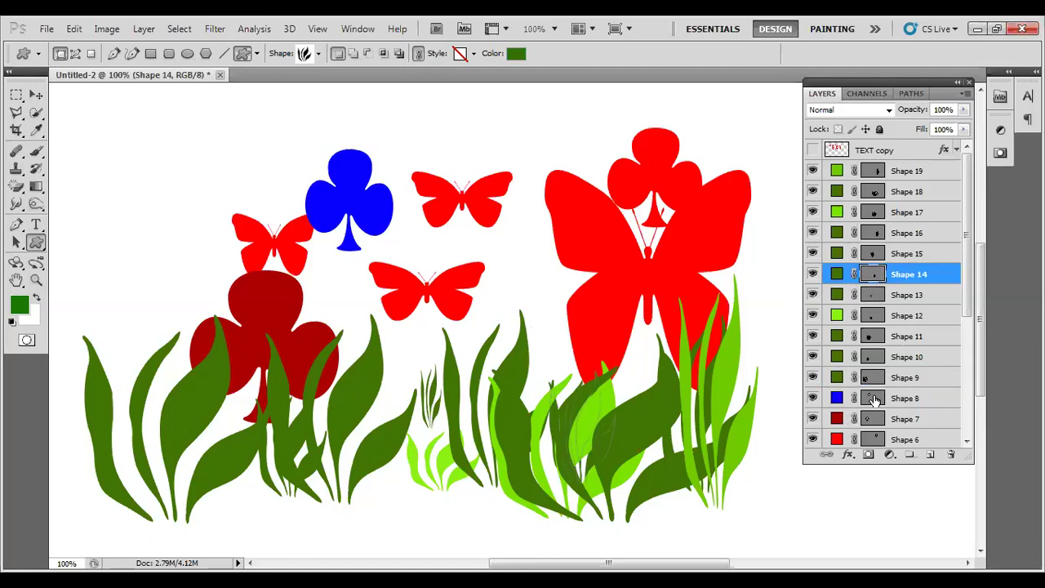
pyautogui.click(872, 400)
pyautogui.hotkey('ctrl', 't')
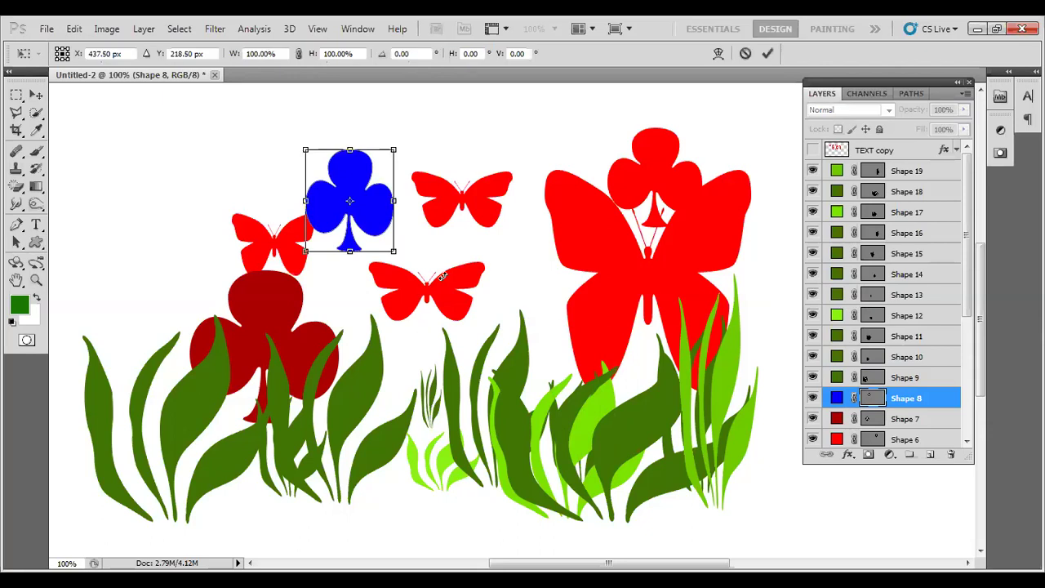
pyautogui.moveTo(394, 268); pyautogui.dragTo(371, 276)
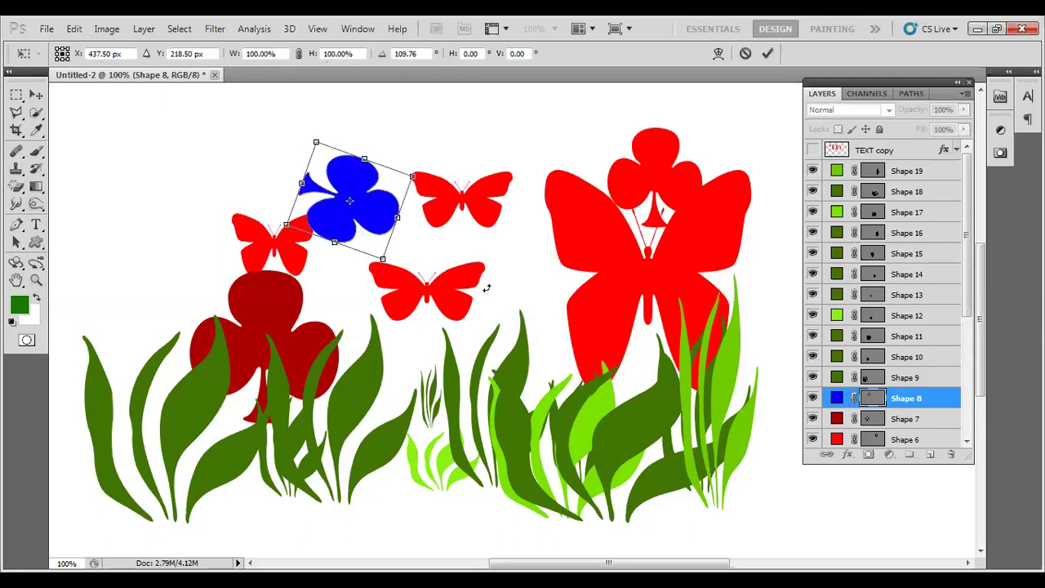
pyautogui.click(774, 50)
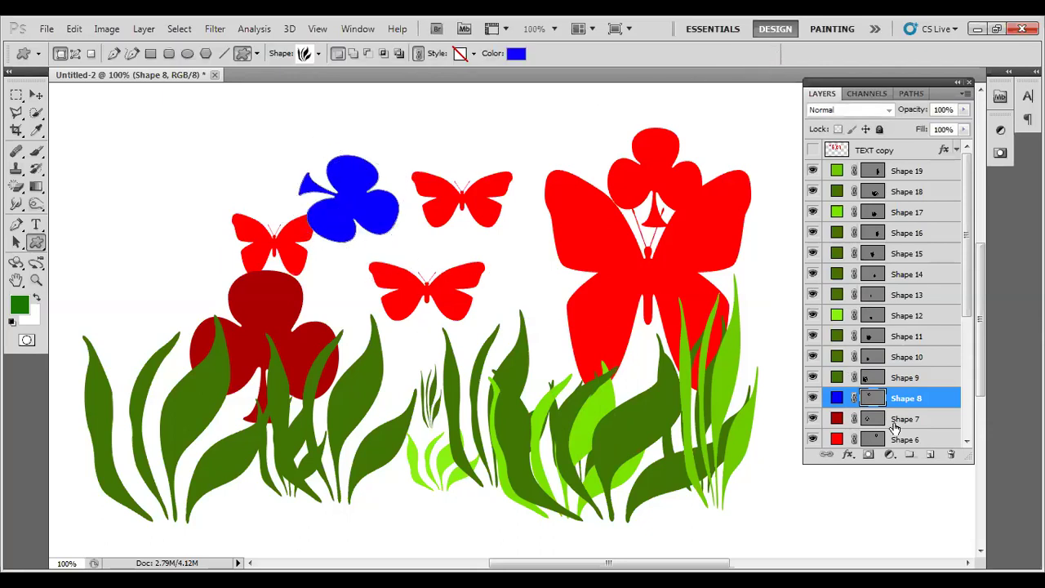
# Step: Rotate the Shape 4 butterfly in the middle of the scene by about 46 degrees clockwise
pyautogui.scroll(-3, 922, 391)
pyautogui.scroll(-2, 925, 394)
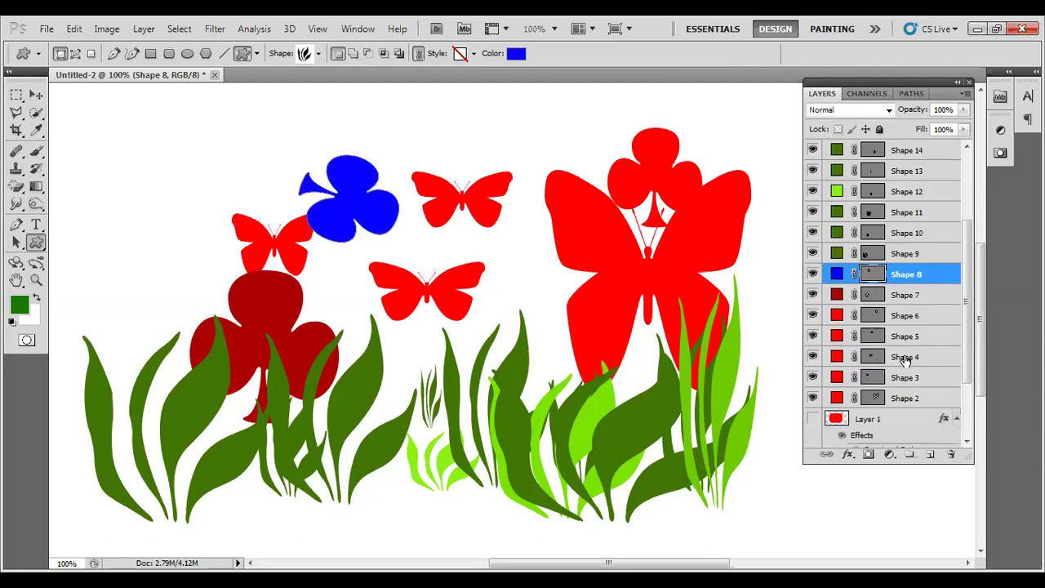
pyautogui.click(906, 357)
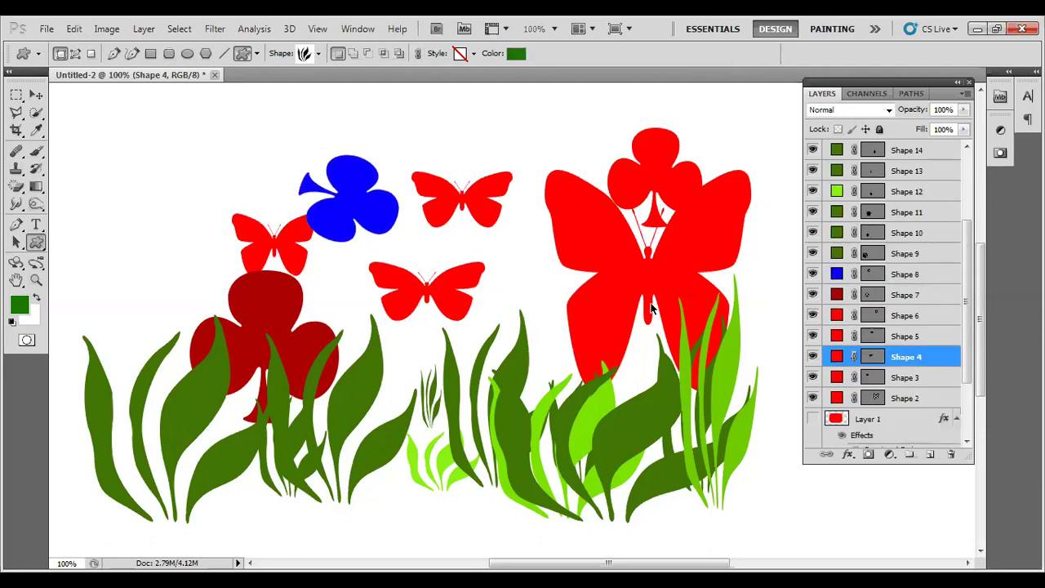
pyautogui.hotkey('ctrl', 't')
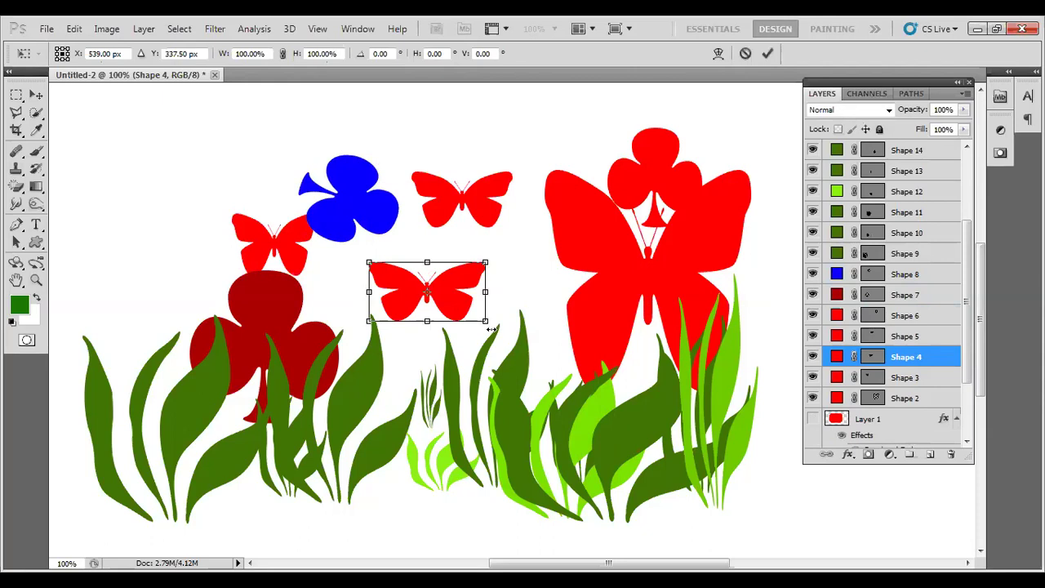
pyautogui.moveTo(492, 334); pyautogui.dragTo(445, 393)
# Step: Move the rotated butterfly onto the leftmost grass clump and stack its layer between Shape 14 and Shape 13
pyautogui.moveTo(433, 322); pyautogui.dragTo(228, 273)
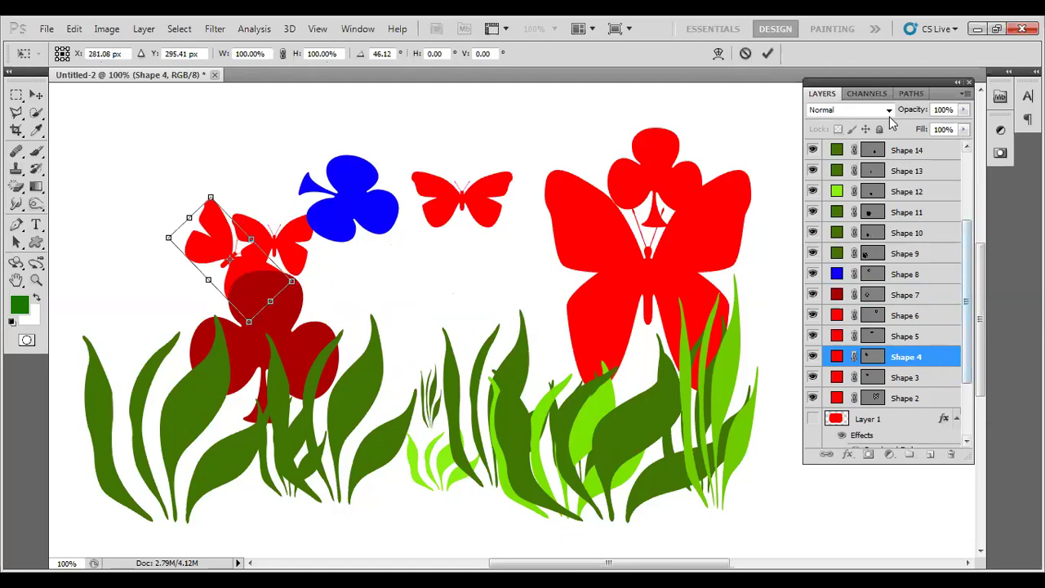
pyautogui.moveTo(208, 239); pyautogui.dragTo(179, 414)
pyautogui.press('Return')
pyautogui.press('u')
pyautogui.moveTo(936, 363); pyautogui.dragTo(940, 161)
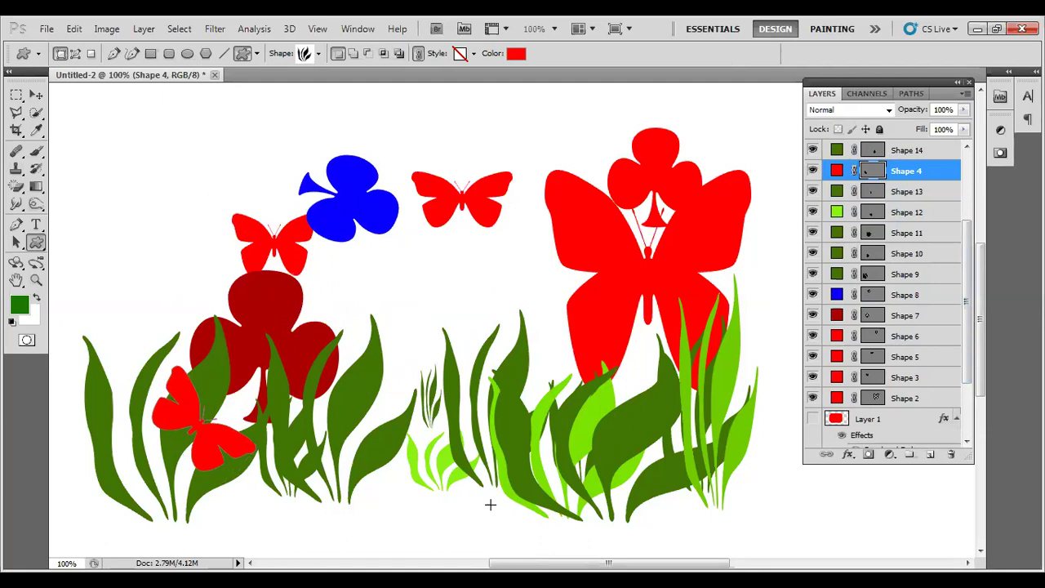
# Step: Collapse the layers panel group to icons and review the Brush and Burn tool groups, leaving the Burn tool active
pyautogui.click(957, 85)
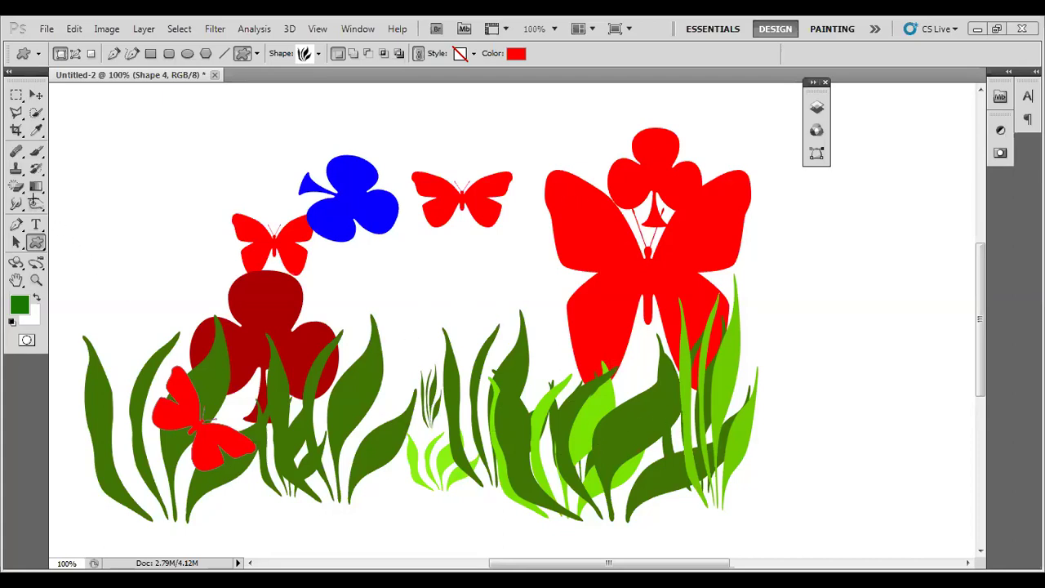
pyautogui.click(34, 153)
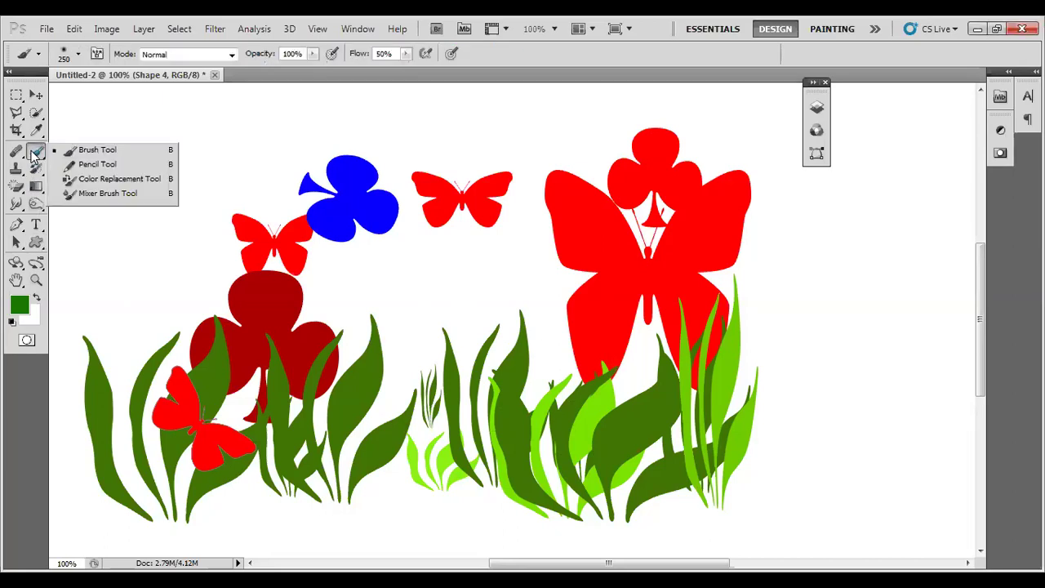
pyautogui.click(70, 153)
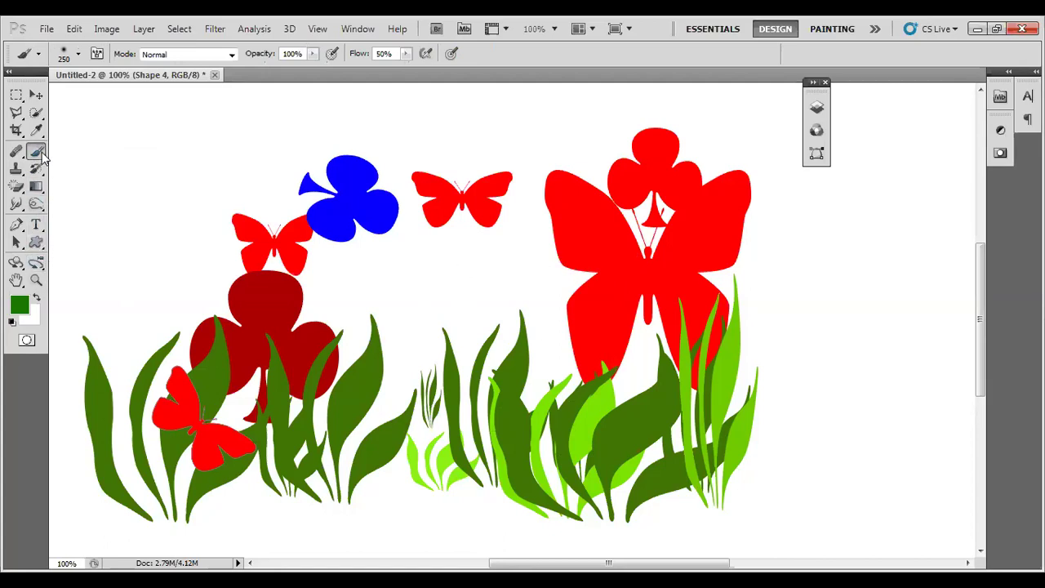
pyautogui.click(36, 207)
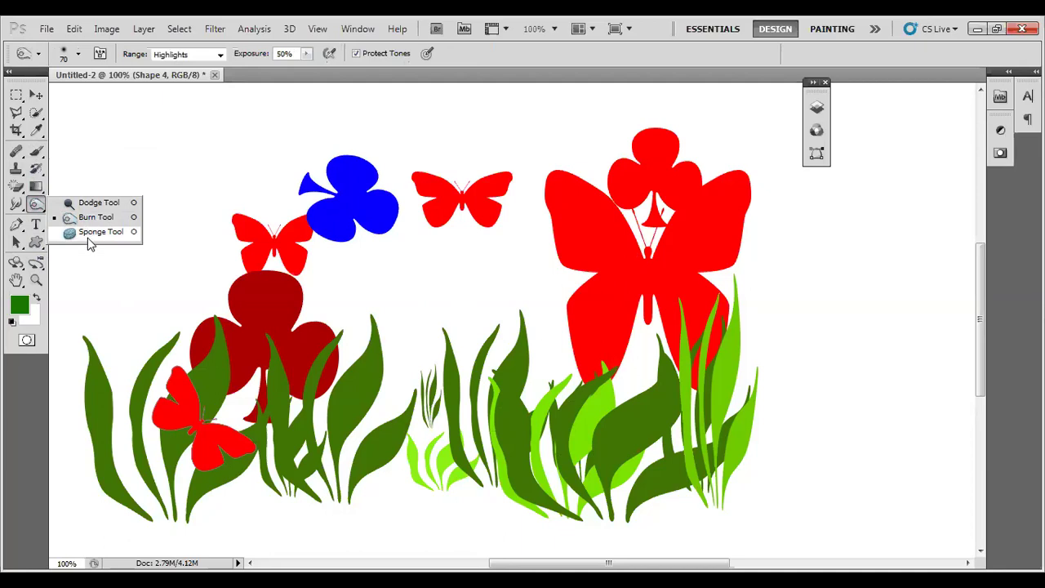
pyautogui.click(589, 252)
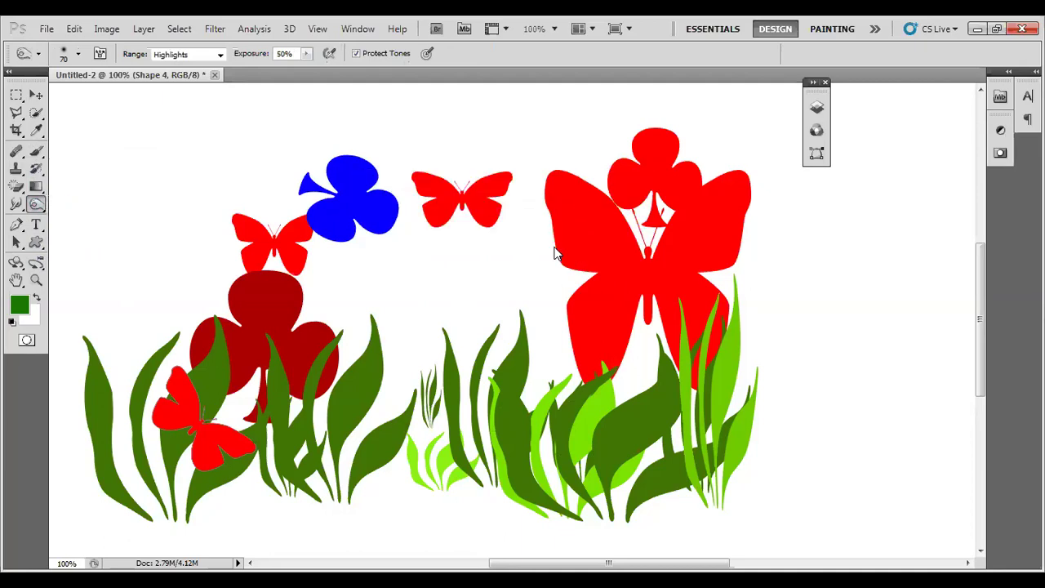